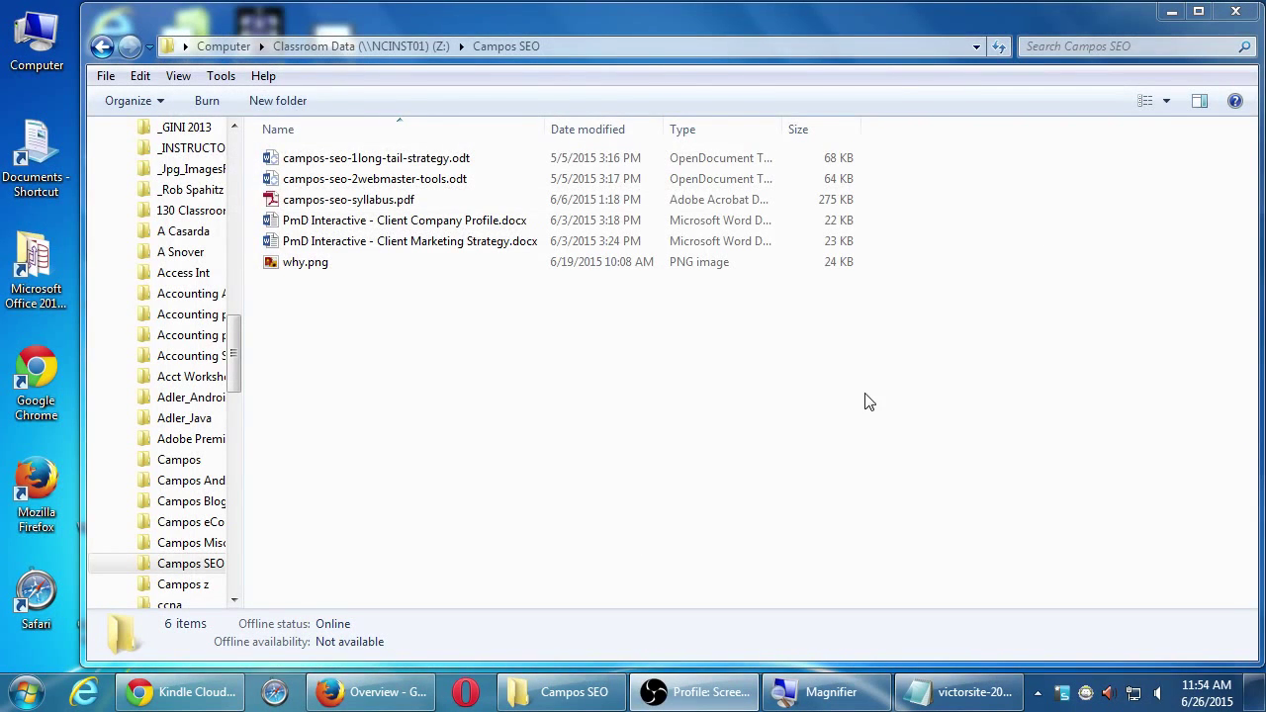
Bring Google Analytics forward and collapse Acquisition to show the Social overview (331 of 980 sessions)
{"action": "left_click", "coordinate": [392, 700]}
{"action": "scroll", "coordinate": [531, 420], "scroll_direction": "up", "scroll_amount": 1}
{"action": "scroll", "coordinate": [530, 420], "scroll_direction": "up", "scroll_amount": 2}
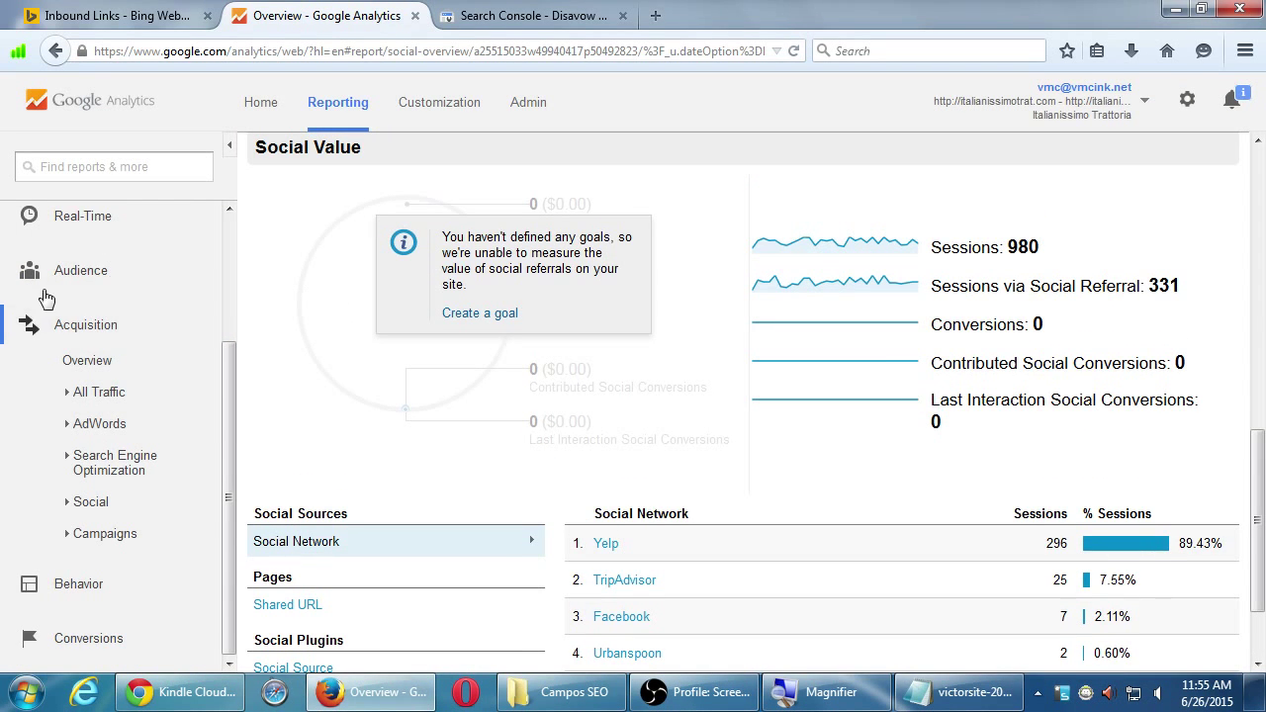
{"action": "left_click", "coordinate": [74, 336]}
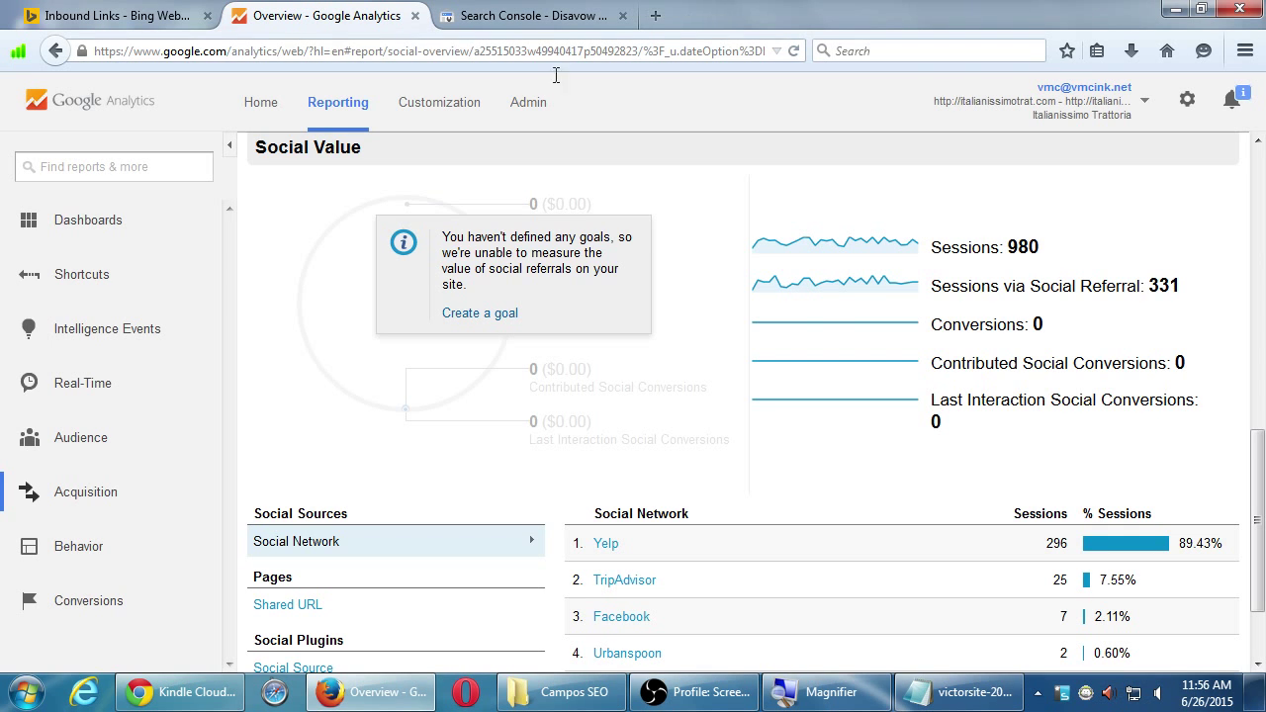
In Chrome, log out of Trello
{"action": "left_click", "coordinate": [234, 692]}
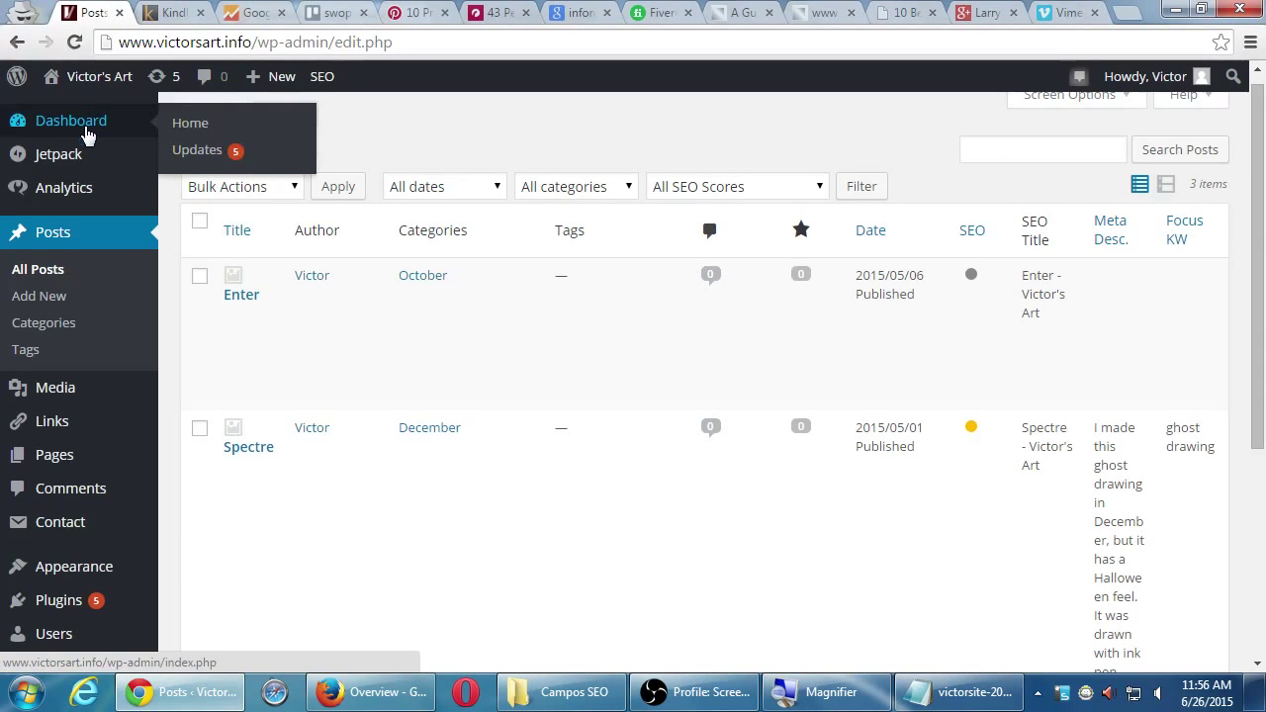
{"action": "left_click", "coordinate": [87, 134]}
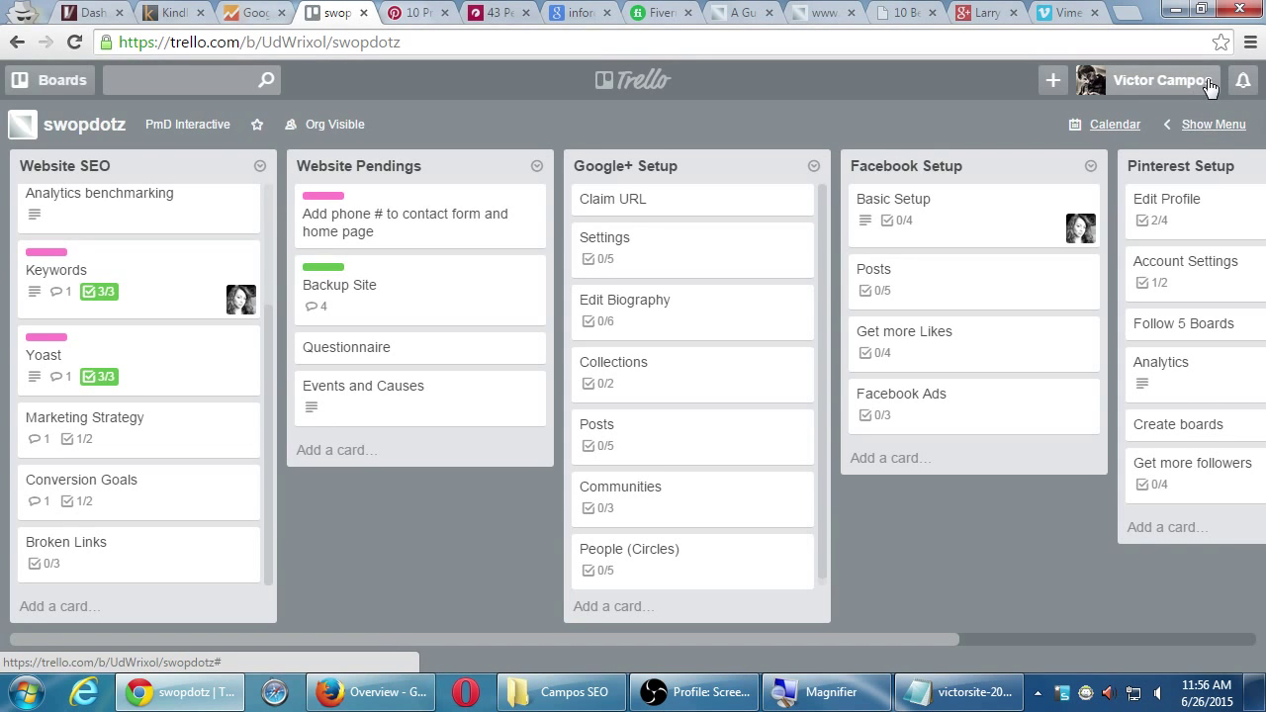
{"action": "left_click", "coordinate": [1197, 87]}
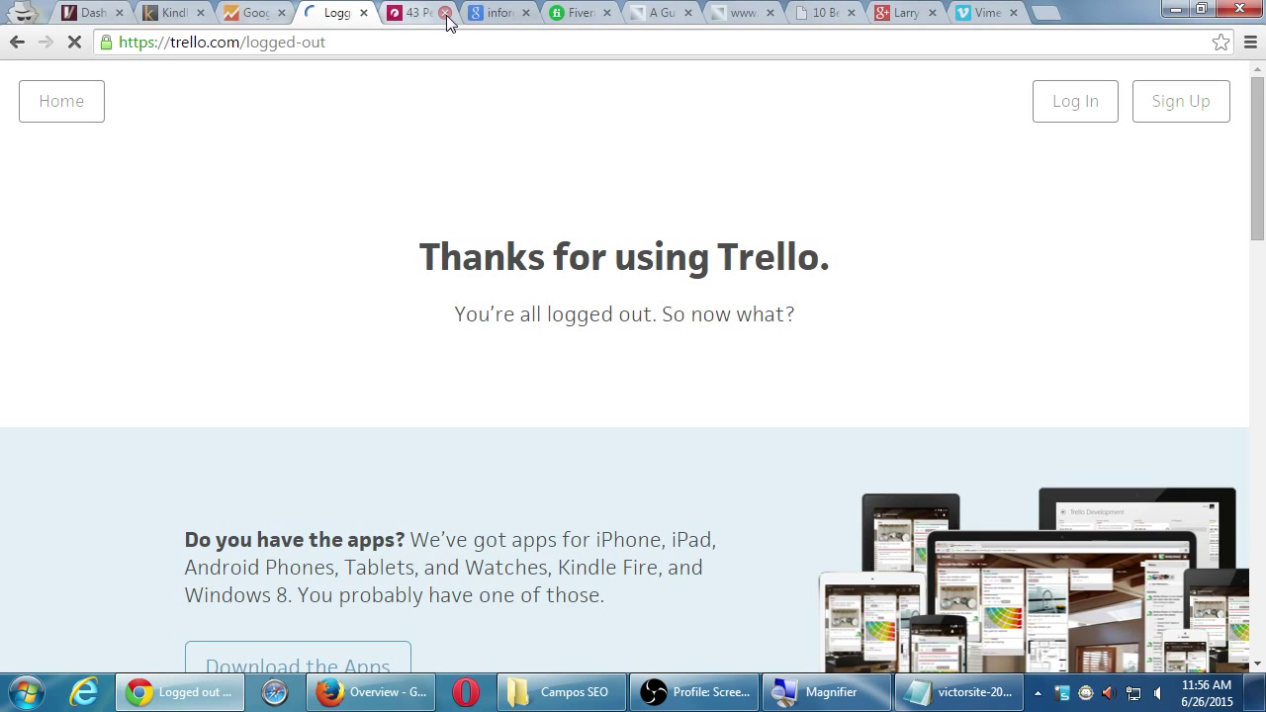
Close the Pinterest, Google search, Fiverr, Google+, Vimeo, Trello and other leftover tabs
{"action": "left_click", "coordinate": [445, 13]}
{"action": "left_click", "coordinate": [444, 12]}
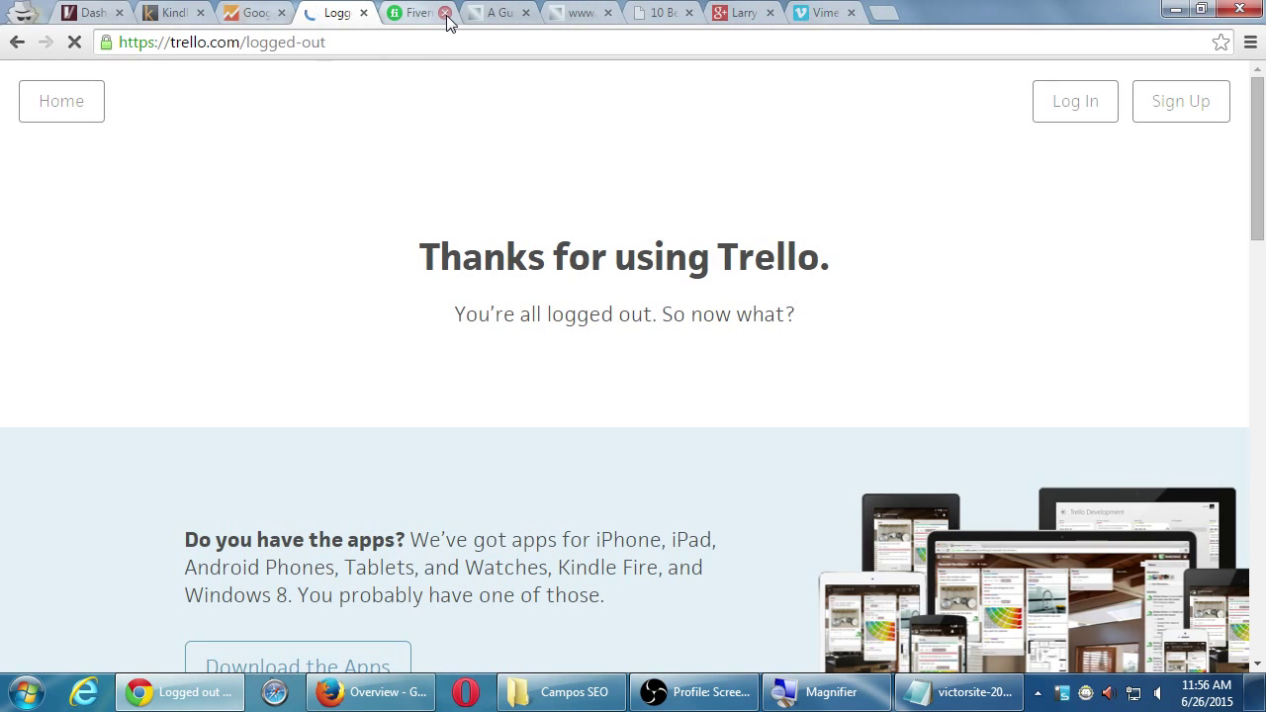
{"action": "left_click", "coordinate": [444, 13]}
{"action": "left_click", "coordinate": [444, 13]}
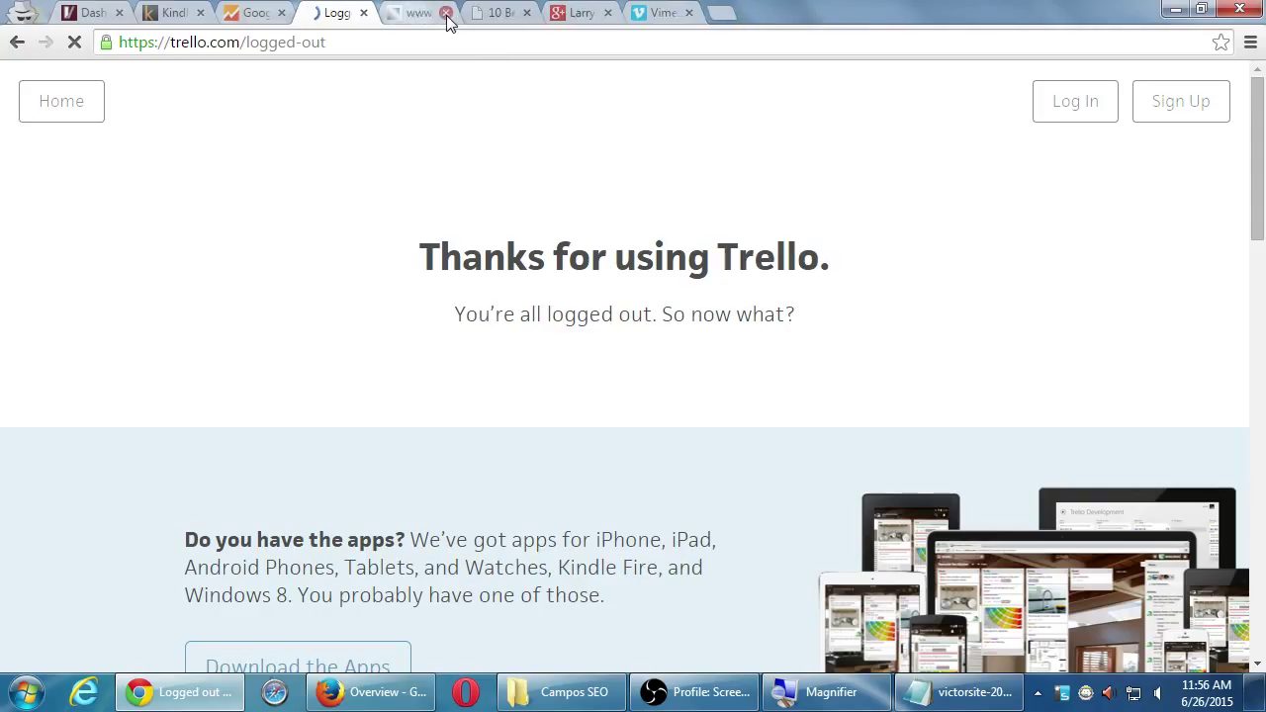
{"action": "left_click", "coordinate": [444, 13]}
{"action": "left_click", "coordinate": [444, 13]}
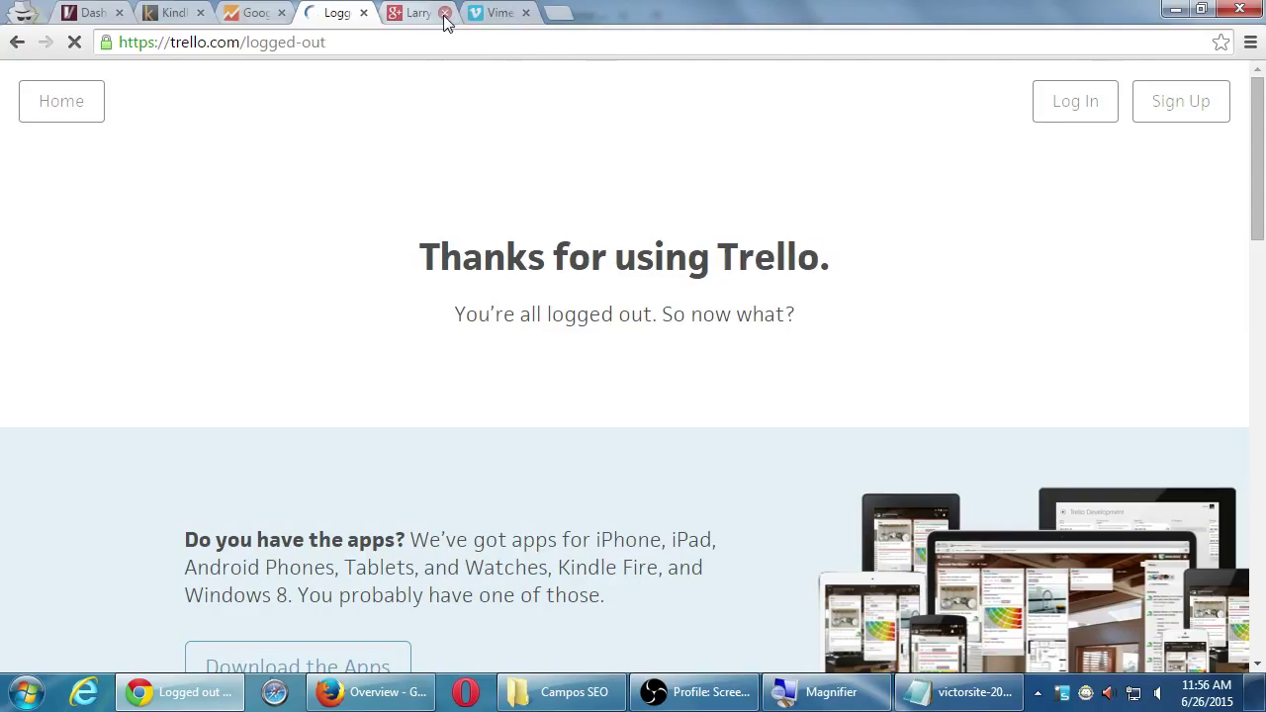
{"action": "left_click", "coordinate": [444, 13]}
{"action": "left_click", "coordinate": [445, 13]}
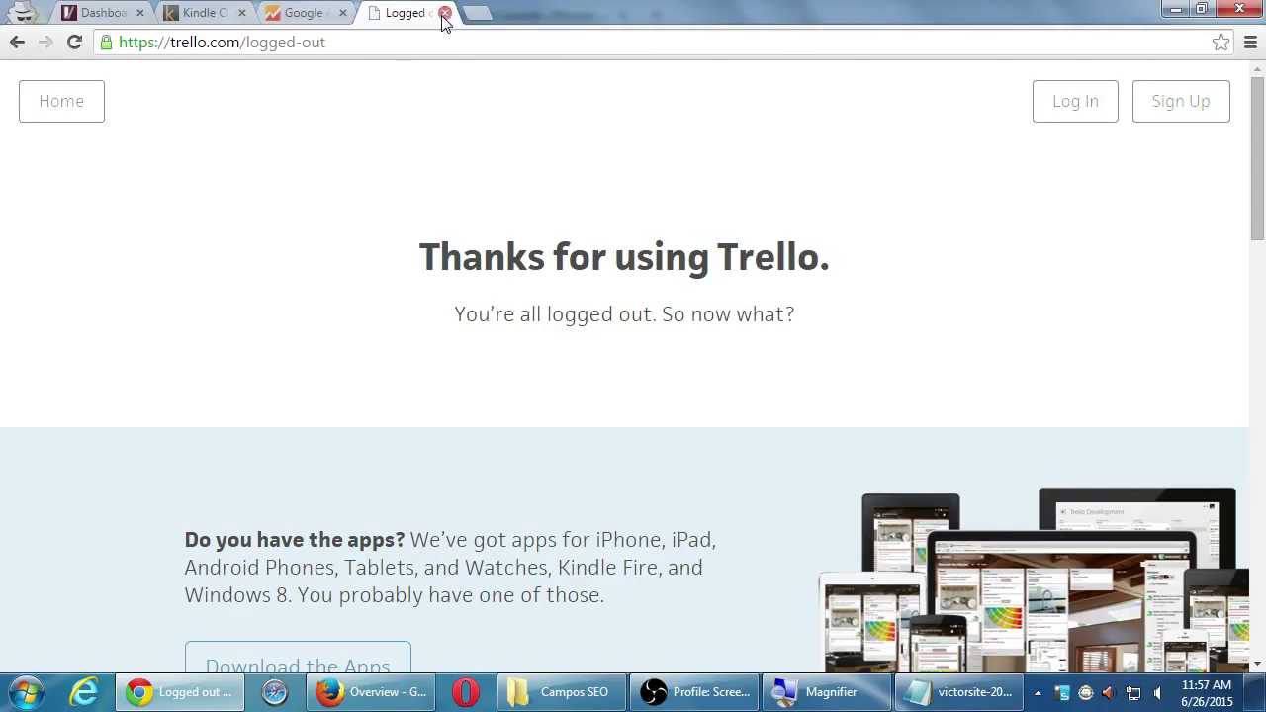
{"action": "left_click", "coordinate": [445, 13]}
{"action": "left_click", "coordinate": [124, 13]}
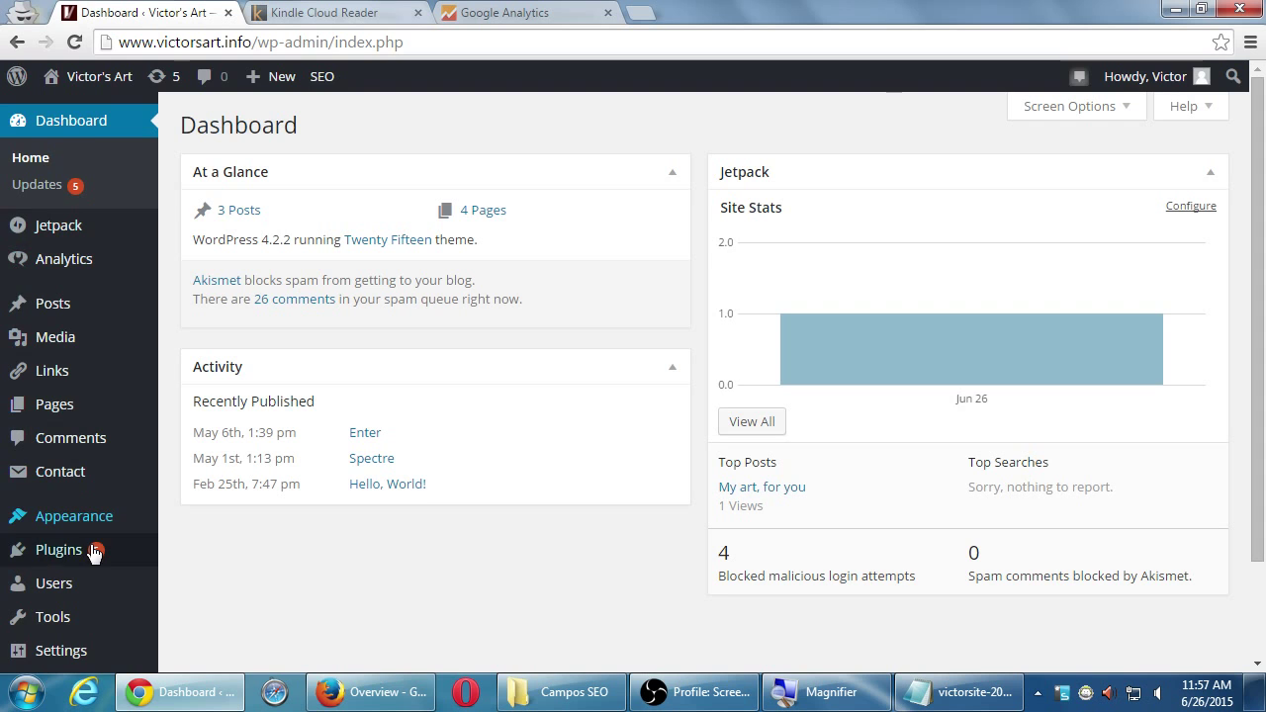
Zoom the screen in on the WordPress admin sidebar's Plugins menu
{"action": "mouse_move", "coordinate": [93, 554]}
{"action": "key", "text": "super+plus"}
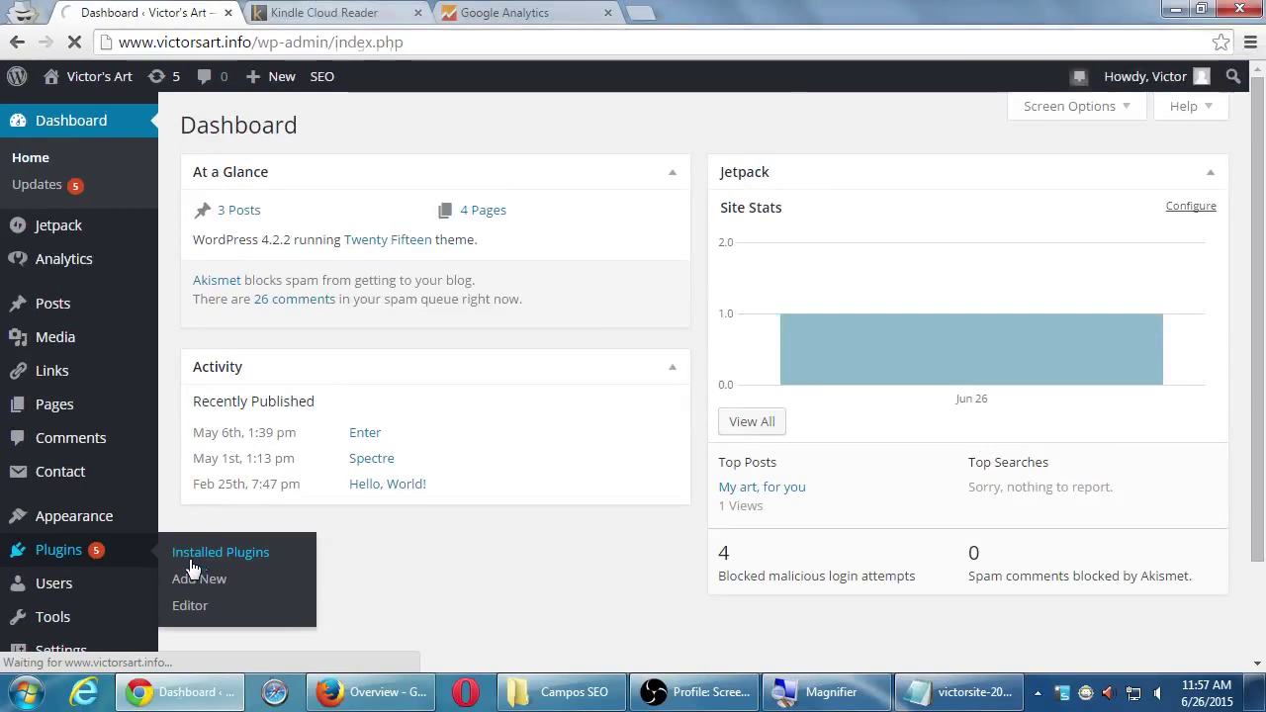
{"action": "left_click", "coordinate": [407, 562]}
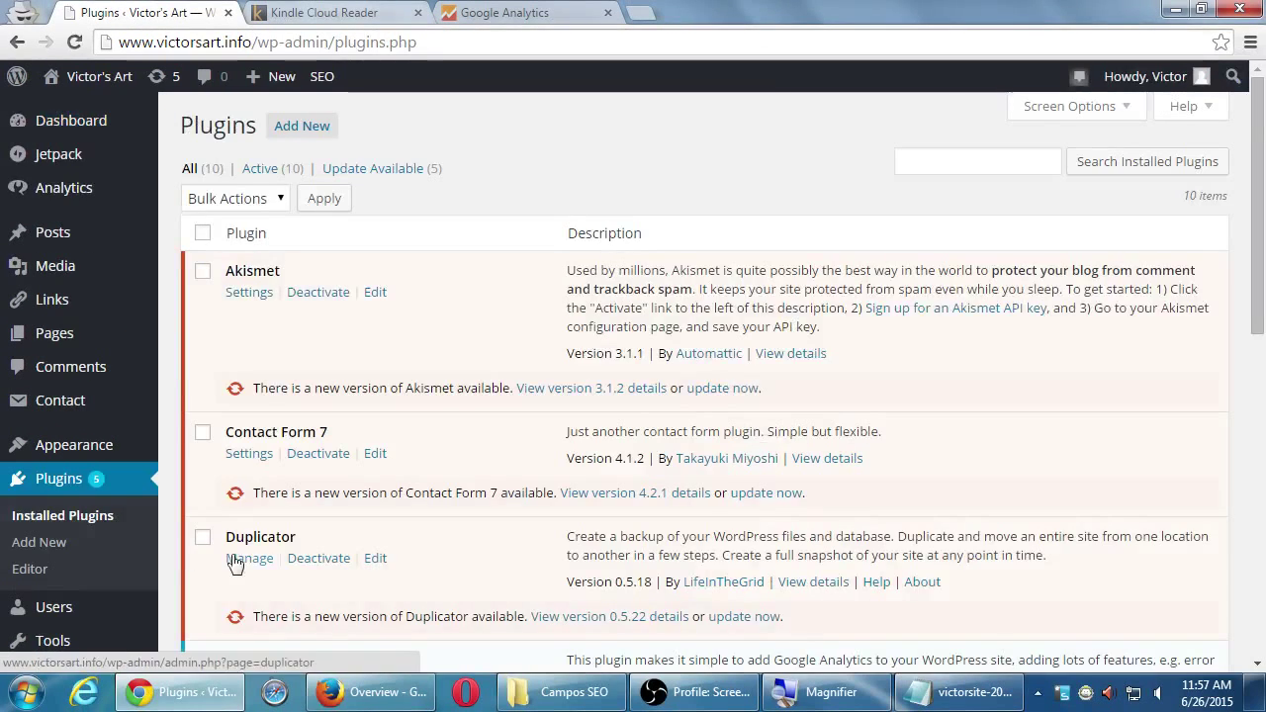
{"action": "scroll", "coordinate": [244, 565], "scroll_direction": "down", "scroll_amount": 5}
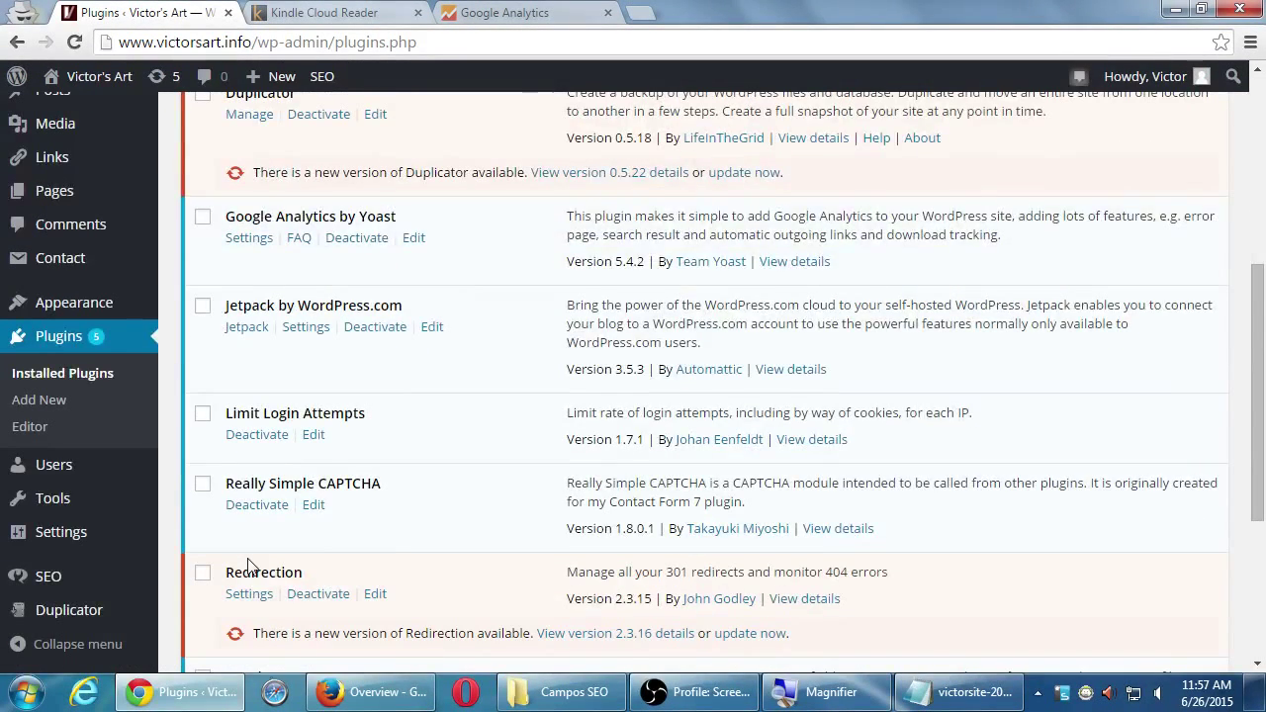
{"action": "scroll", "coordinate": [248, 567], "scroll_direction": "down", "scroll_amount": 3}
{"action": "scroll", "coordinate": [248, 566], "scroll_direction": "up", "scroll_amount": 2}
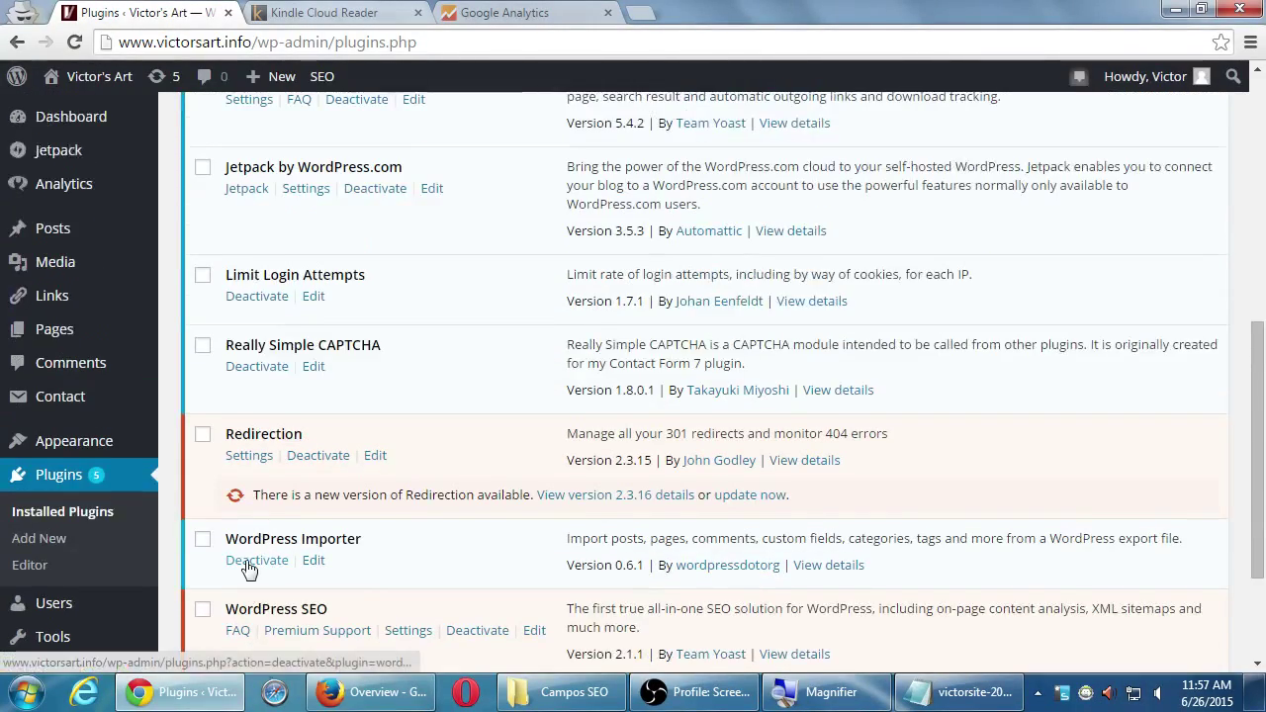
{"action": "scroll", "coordinate": [248, 565], "scroll_direction": "up", "scroll_amount": 3}
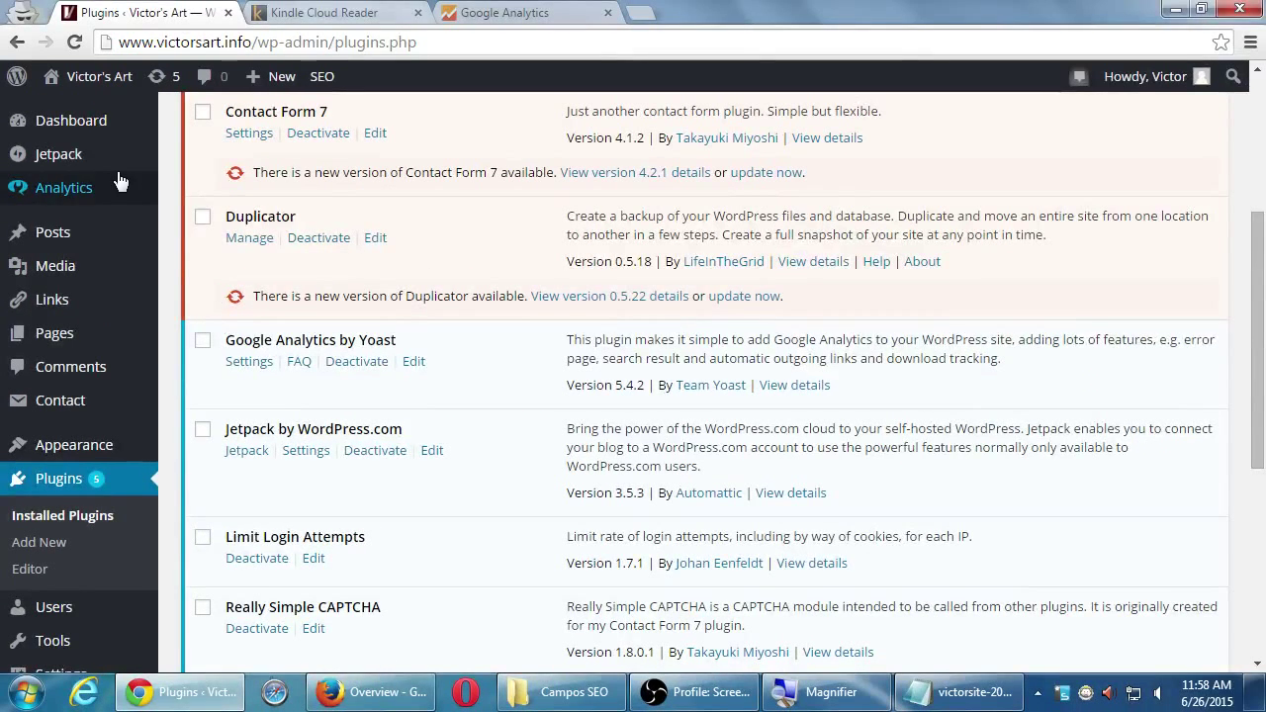
{"action": "mouse_move", "coordinate": [107, 171]}
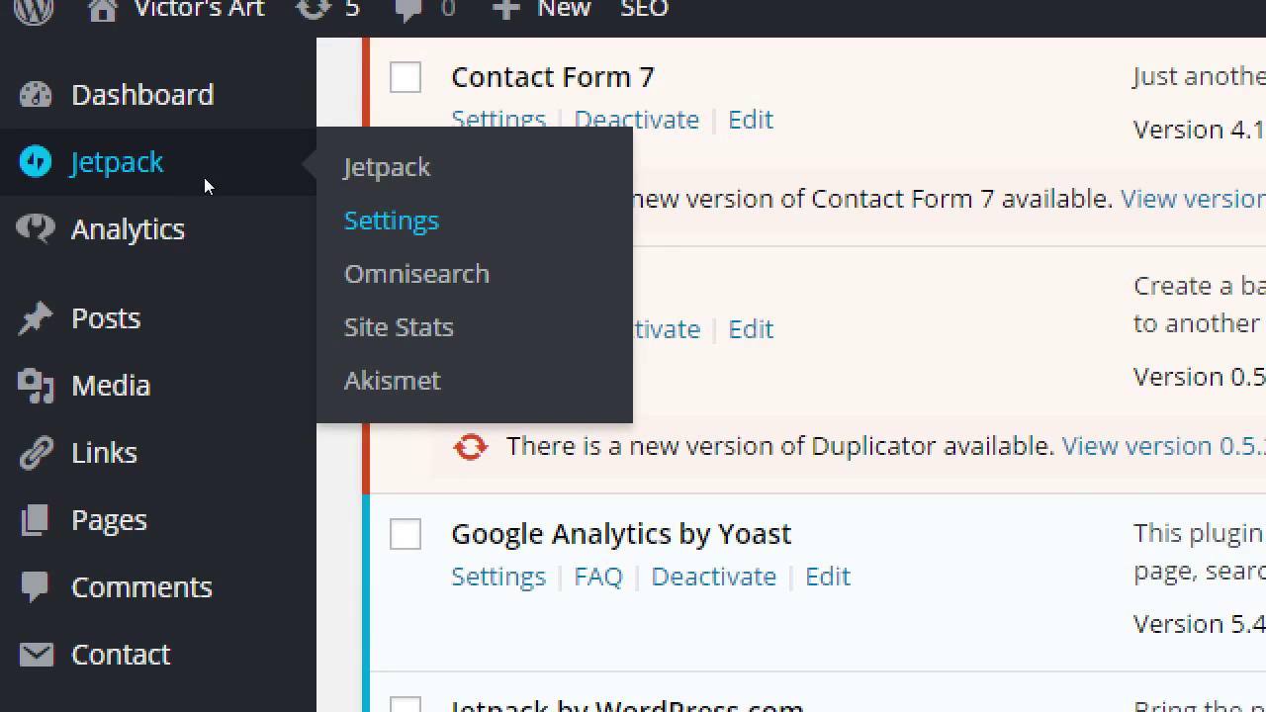
Open Jetpack Settings and scroll through its 36 modules, from Carousel to JSON API
{"action": "left_click", "coordinate": [395, 221]}
{"action": "scroll", "coordinate": [492, 237], "scroll_direction": "down", "scroll_amount": 2}
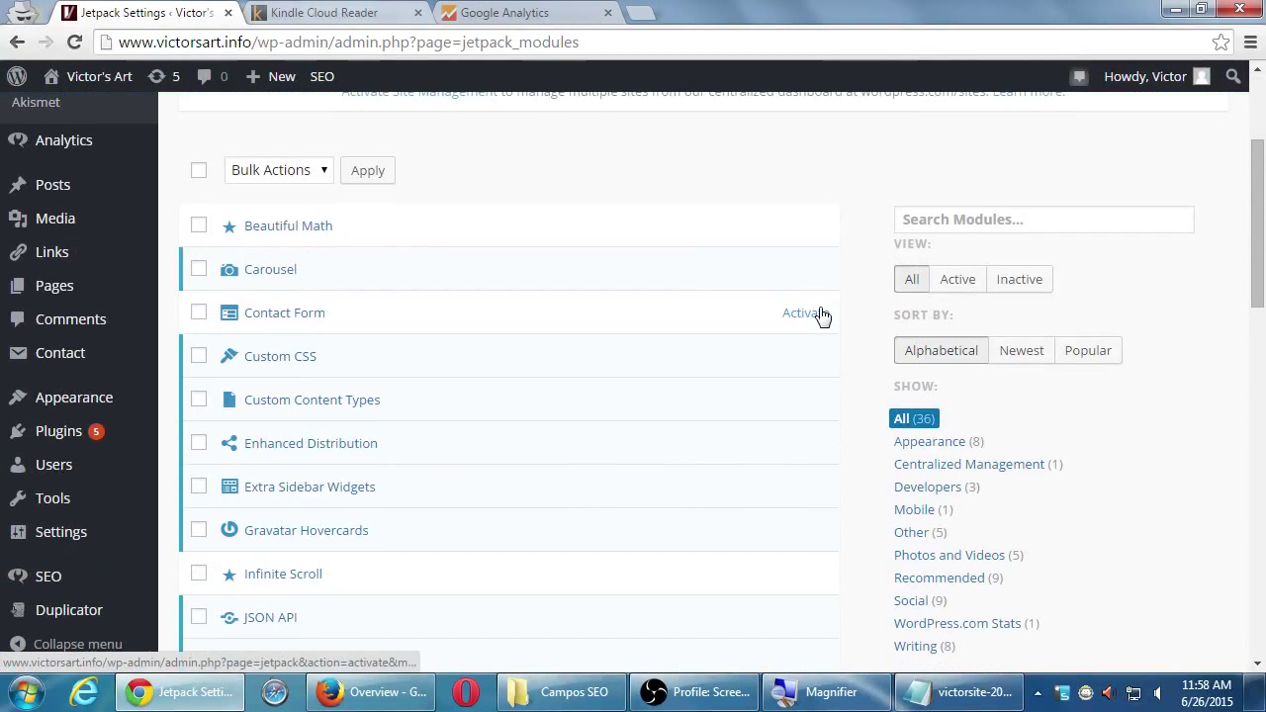
{"action": "scroll", "coordinate": [819, 315], "scroll_direction": "down", "scroll_amount": 2}
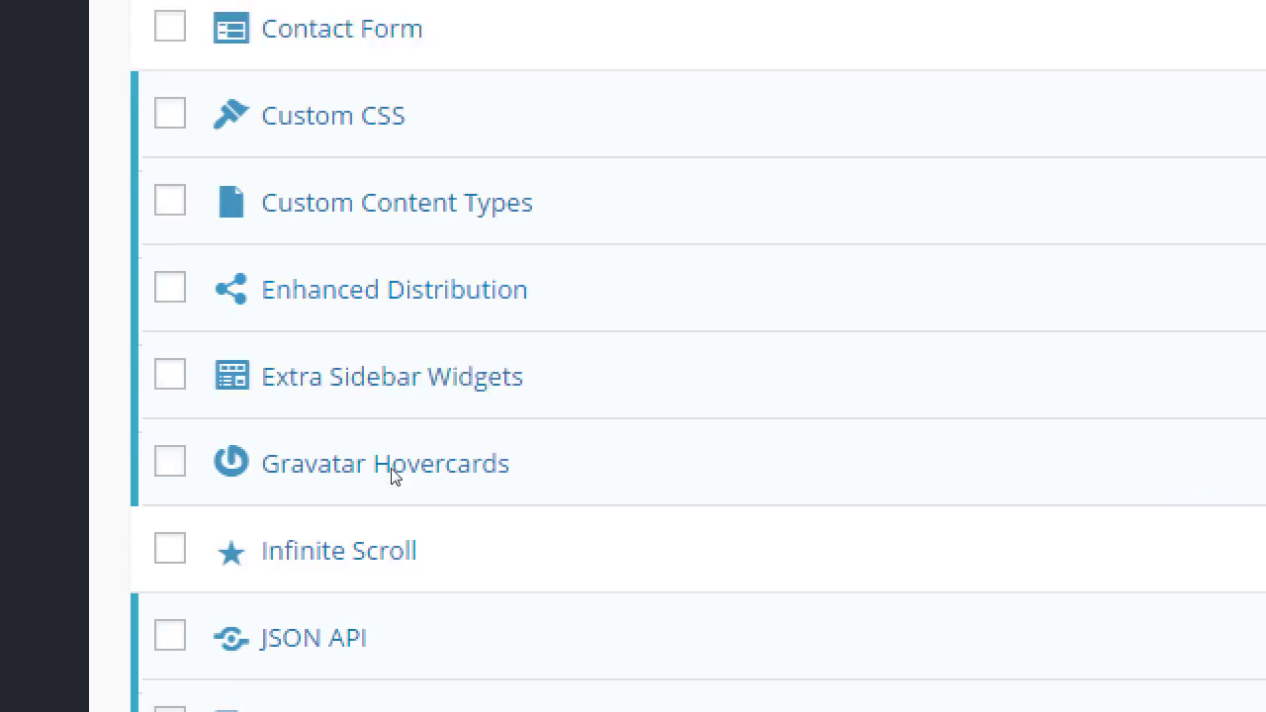
{"action": "scroll", "coordinate": [381, 463], "scroll_direction": "down", "scroll_amount": 3}
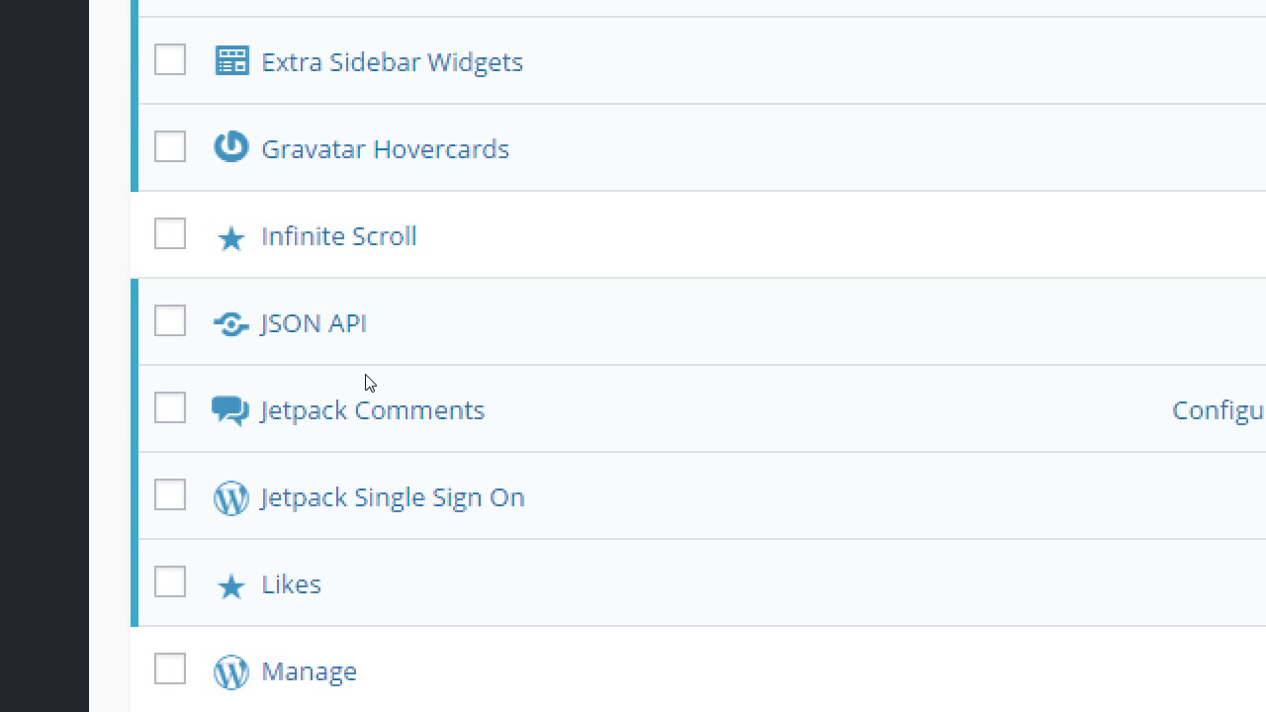
{"action": "mouse_move", "coordinate": [76, 433]}
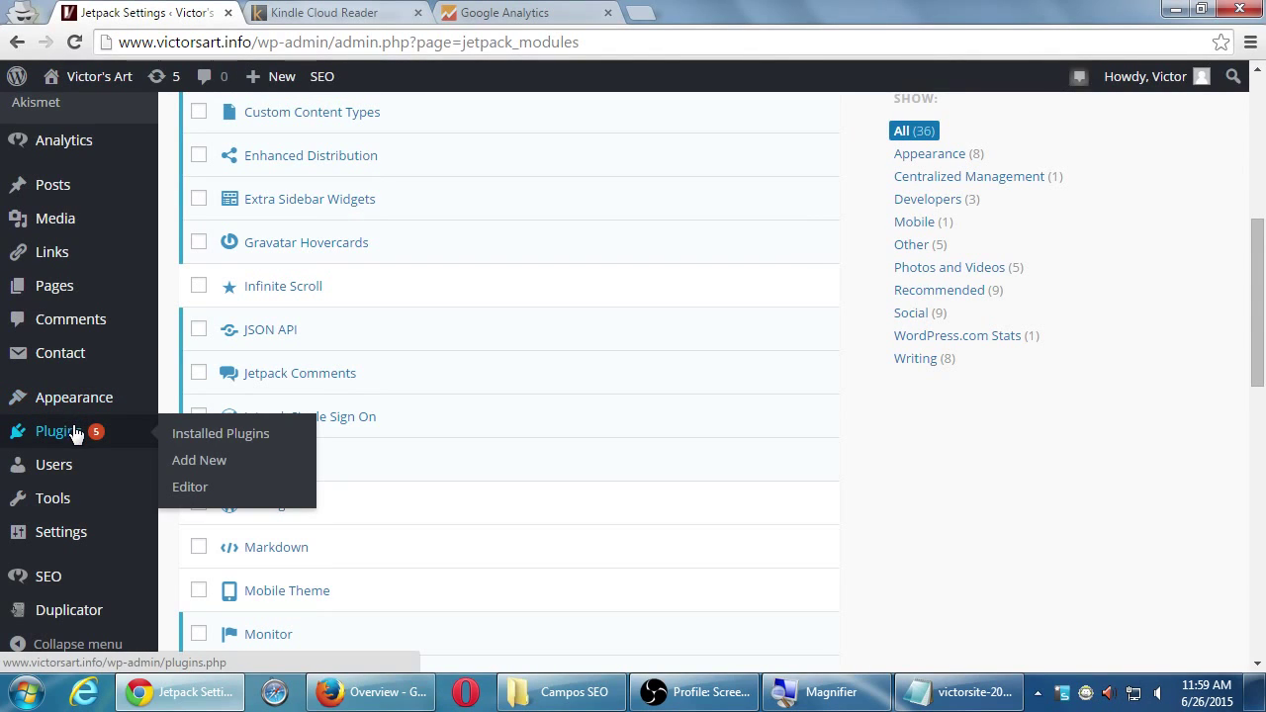
{"action": "left_click", "coordinate": [180, 438]}
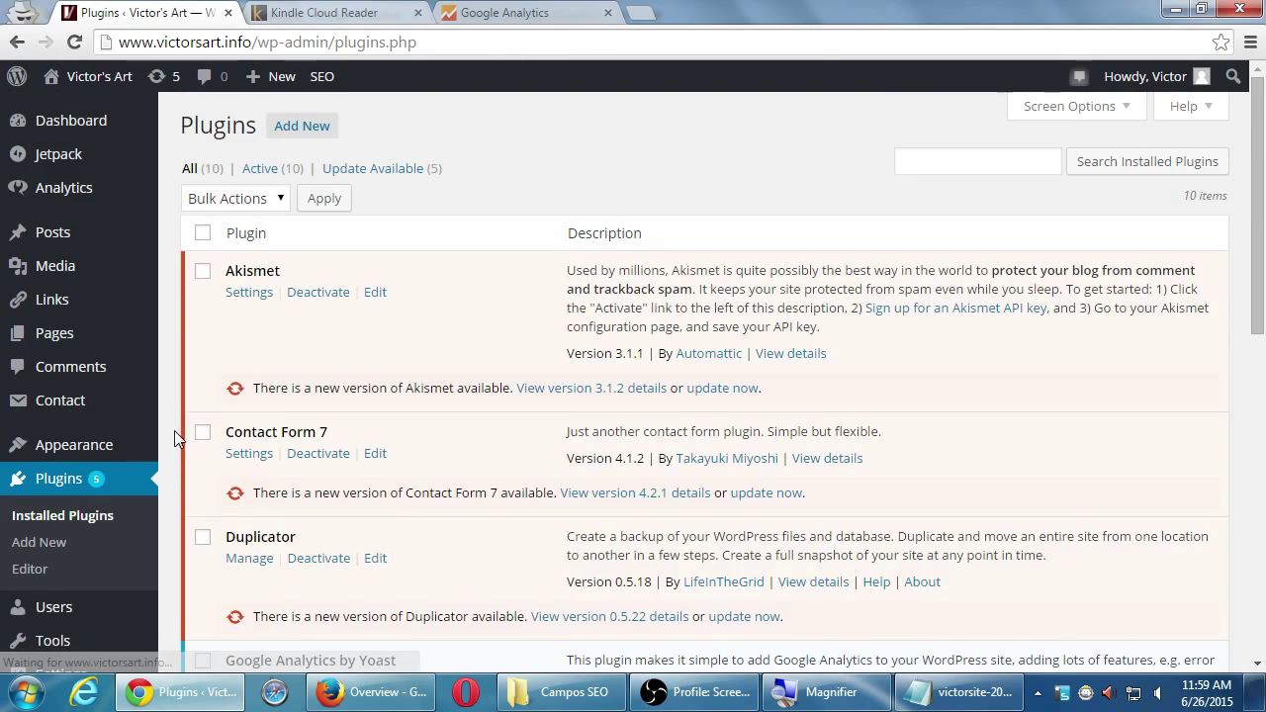
{"action": "scroll", "coordinate": [198, 505], "scroll_direction": "down", "scroll_amount": 6}
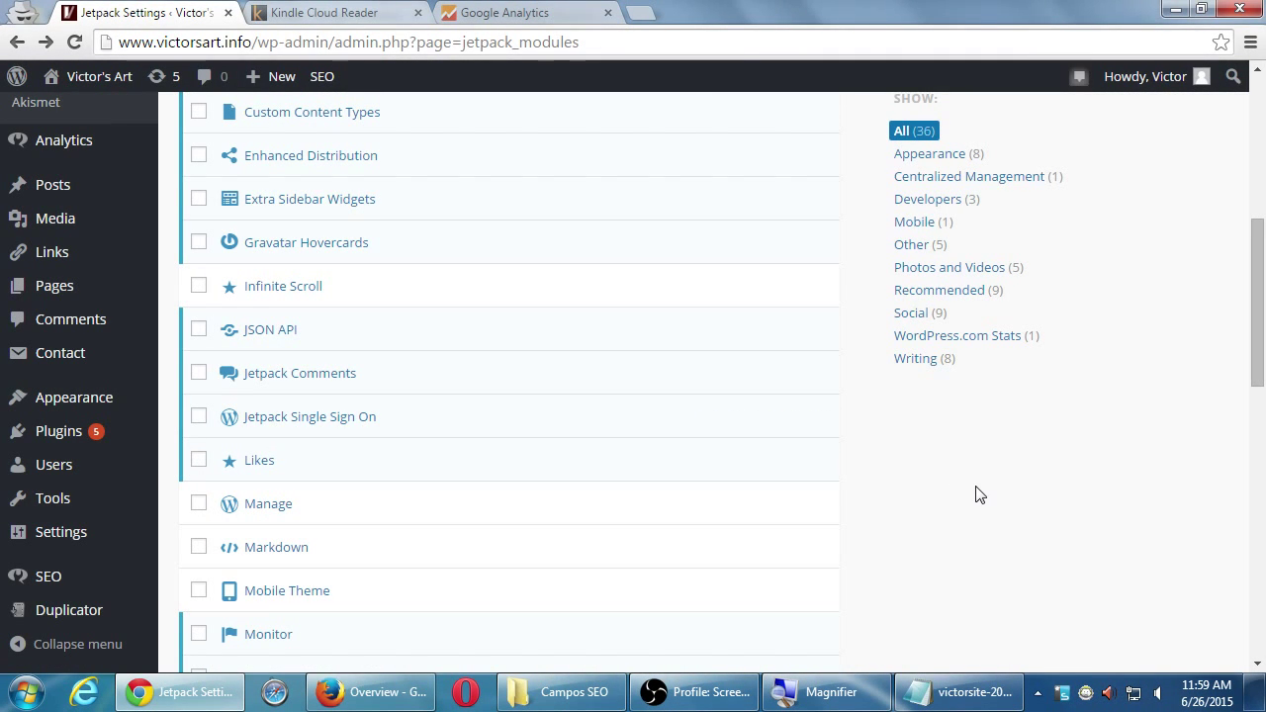
Open the site's home page 'My art, for you' in a new tab and view it
{"action": "scroll", "coordinate": [979, 495], "scroll_direction": "down", "scroll_amount": 3}
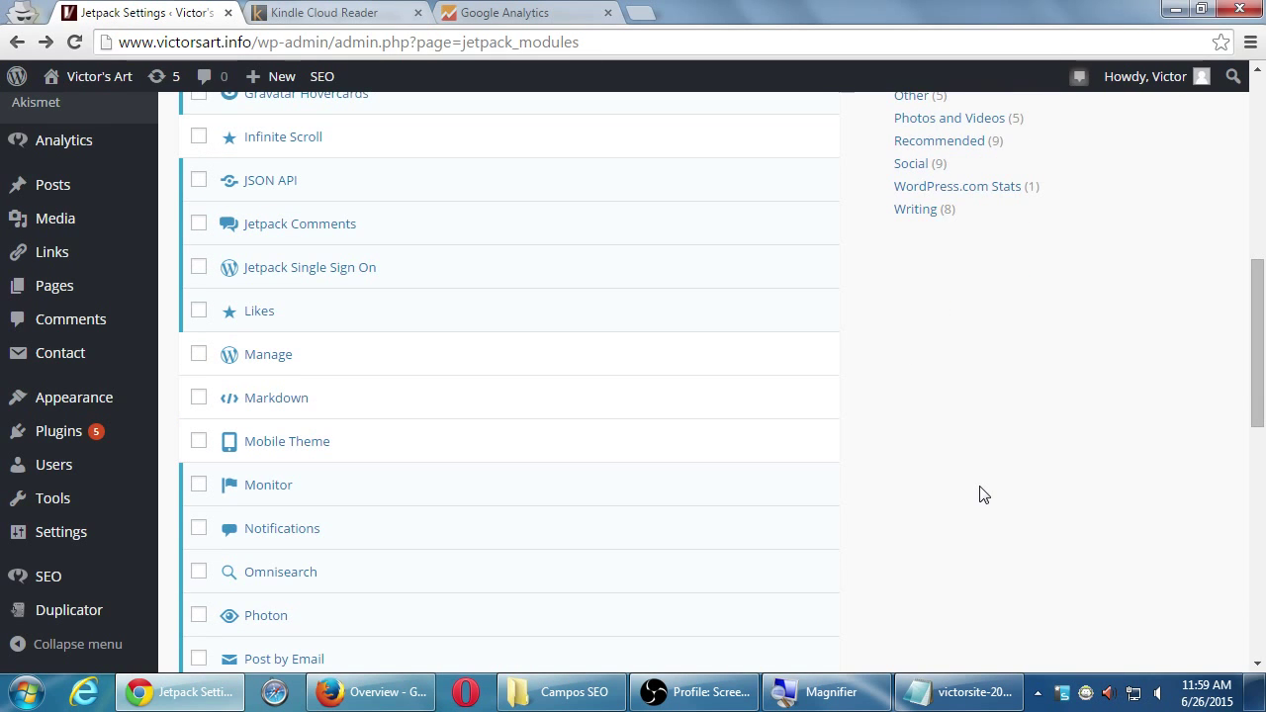
{"action": "key", "text": "super+plus"}
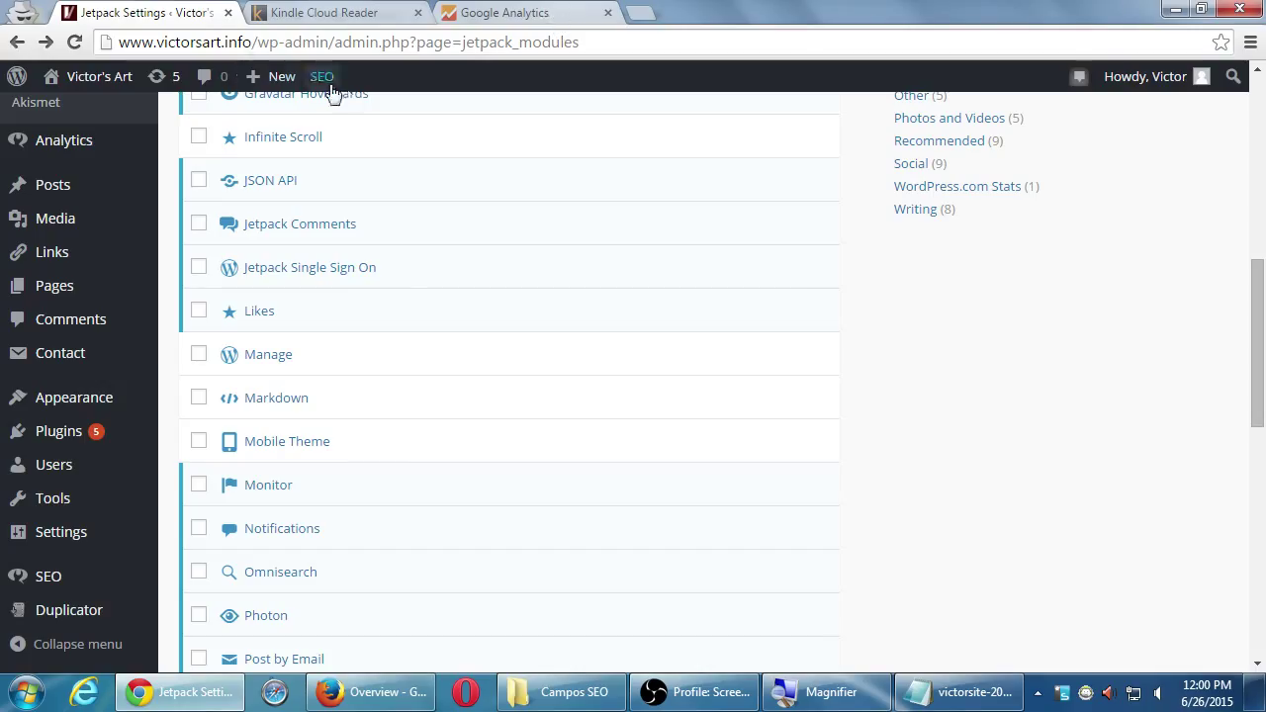
{"action": "middle_click", "coordinate": [138, 81]}
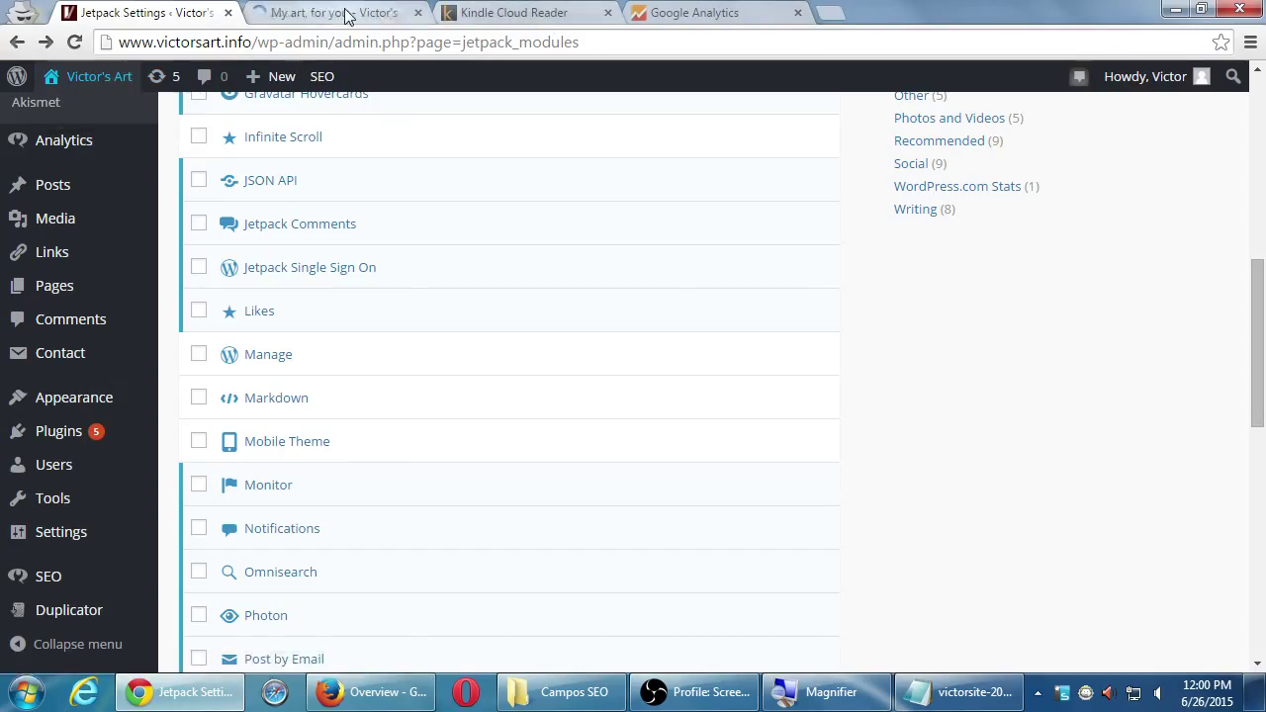
{"action": "left_click", "coordinate": [342, 13]}
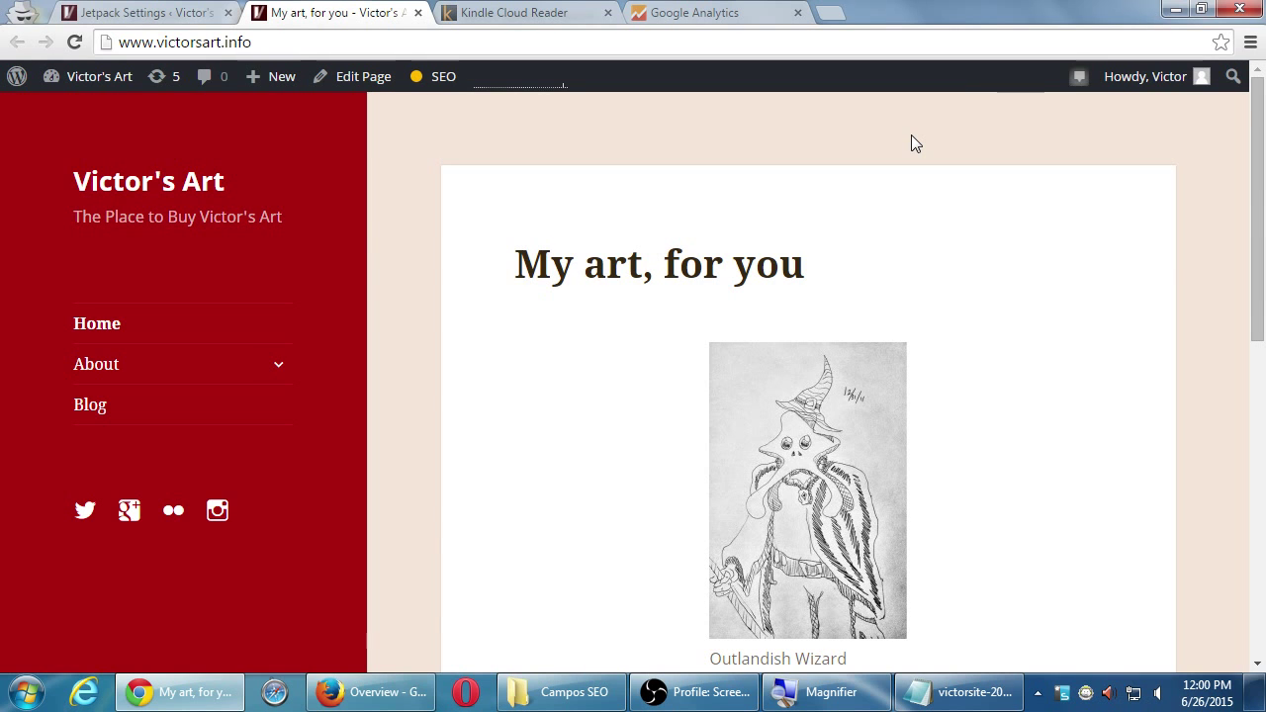
Restore the Chrome window and narrow it until the home page reflows to mobile layout
{"action": "left_click", "coordinate": [1200, 8]}
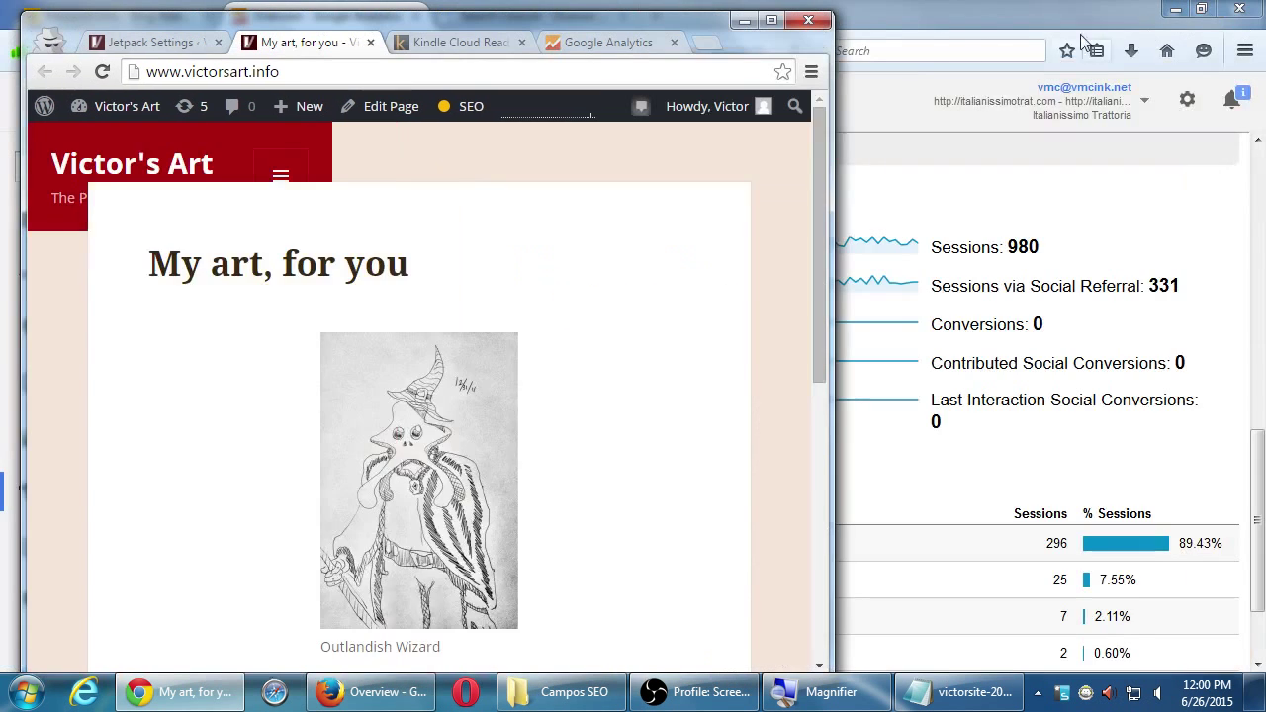
{"action": "left_click_drag", "start_coordinate": [829, 136], "coordinate": [1259, 138]}
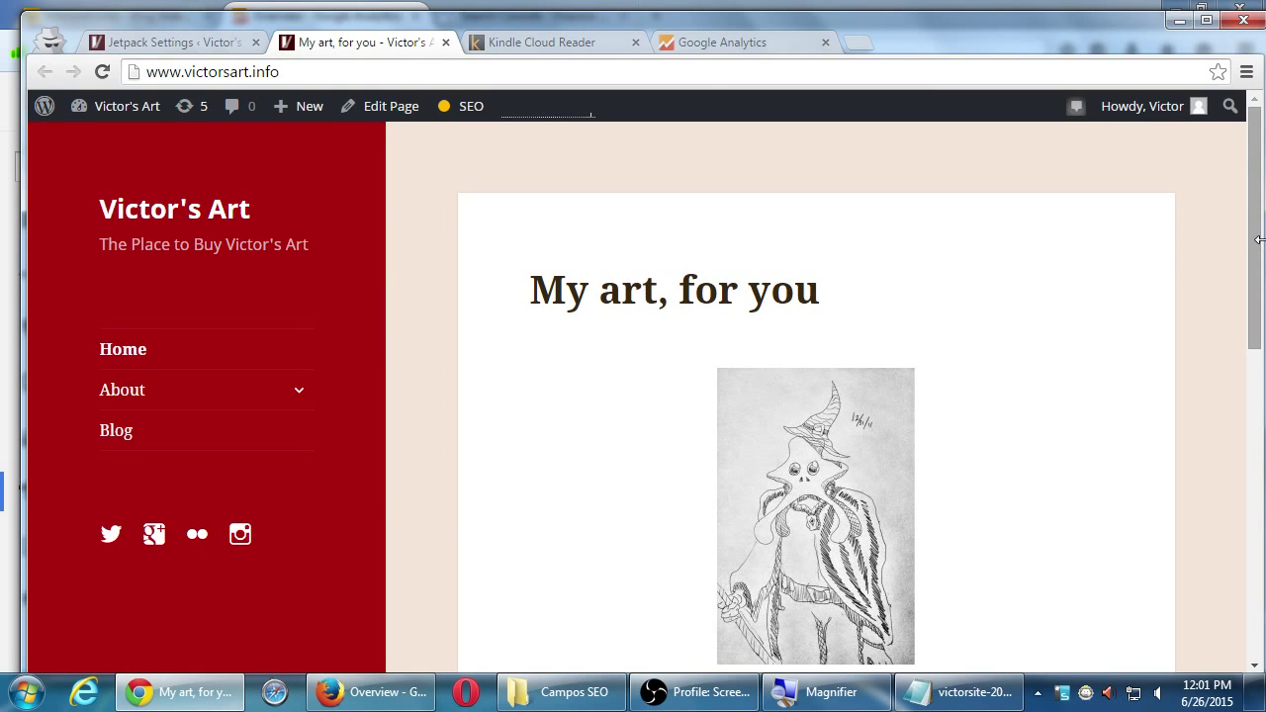
{"action": "left_click_drag", "start_coordinate": [1259, 240], "coordinate": [840, 259]}
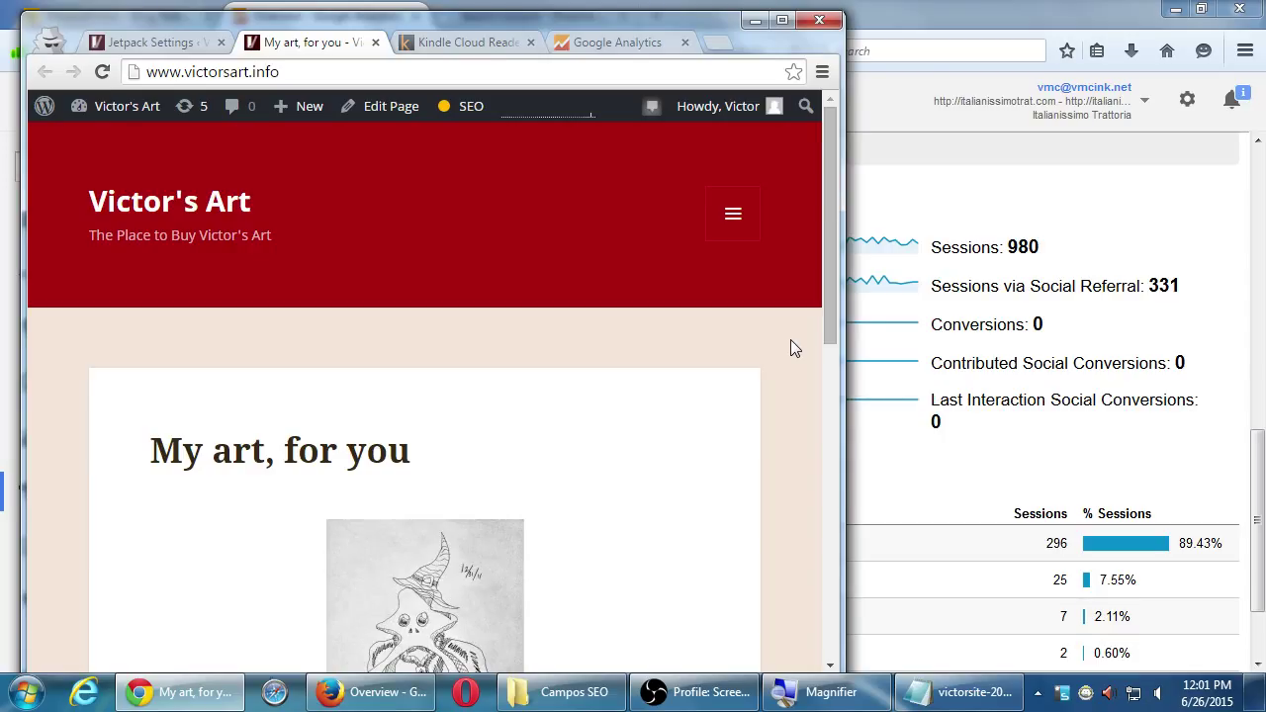
{"action": "left_click_drag", "start_coordinate": [844, 446], "coordinate": [817, 447]}
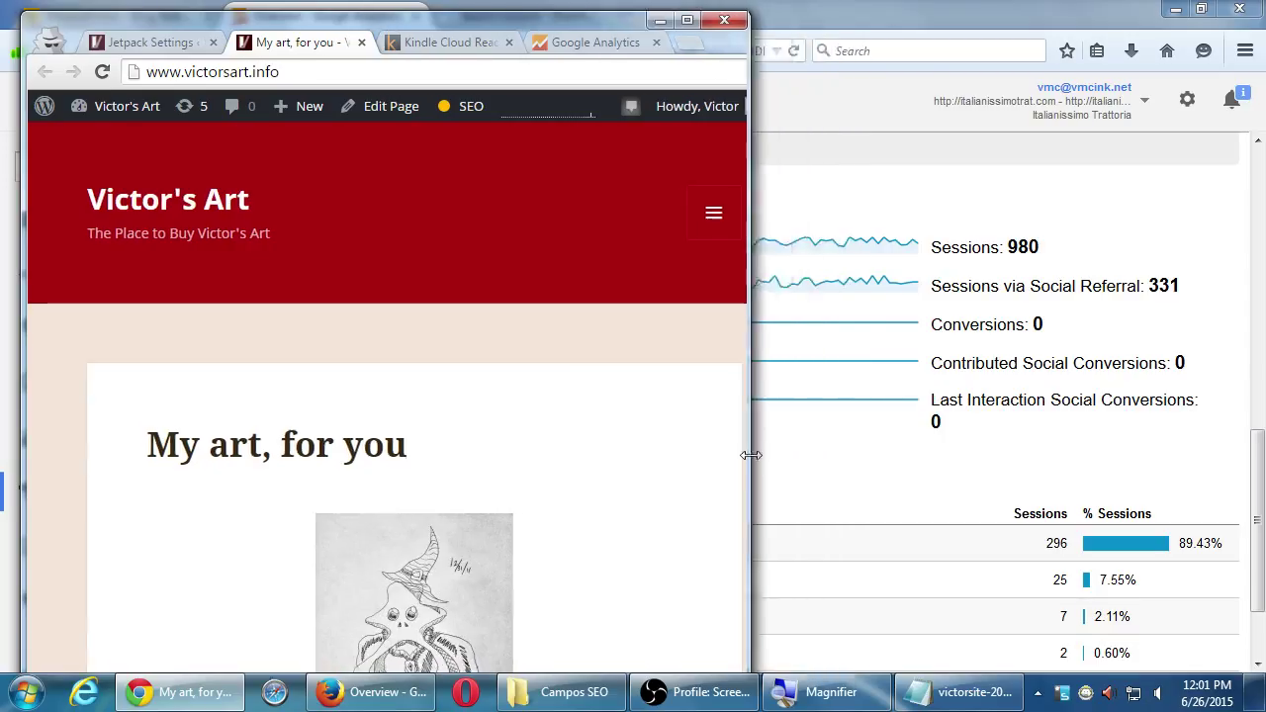
{"action": "left_click_drag", "start_coordinate": [748, 455], "coordinate": [423, 453]}
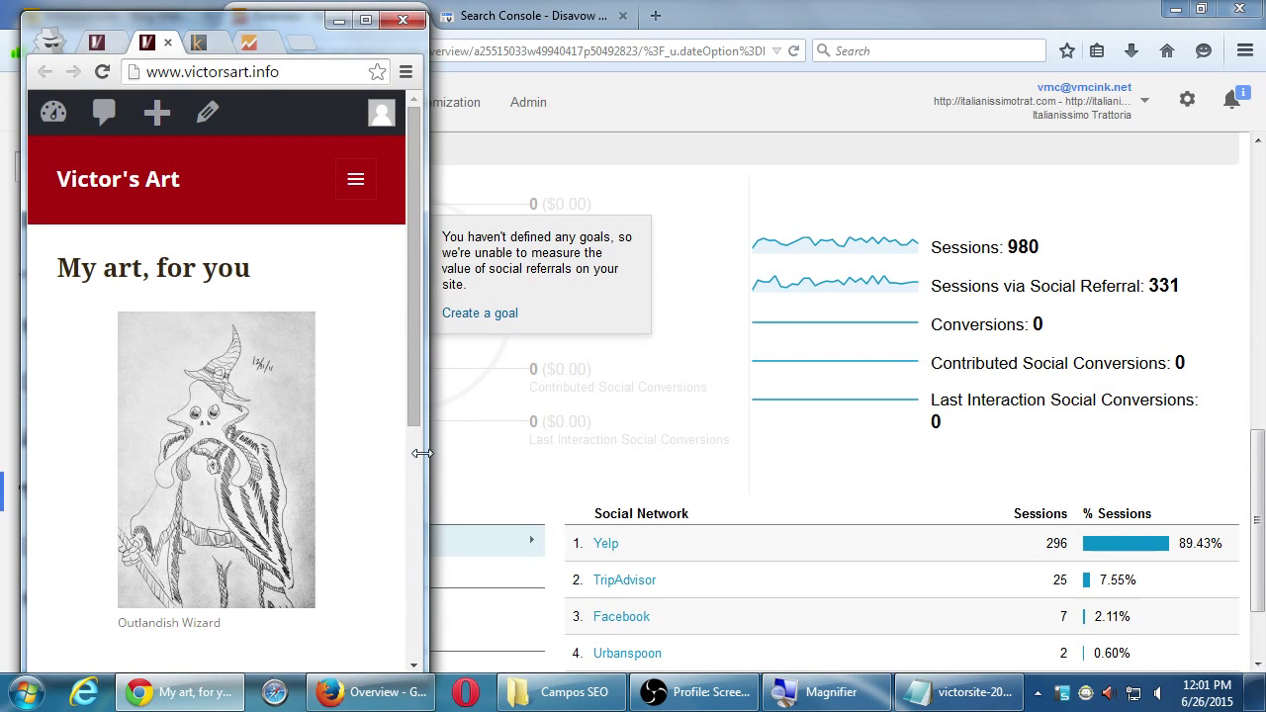
{"action": "left_click_drag", "start_coordinate": [422, 453], "coordinate": [422, 423]}
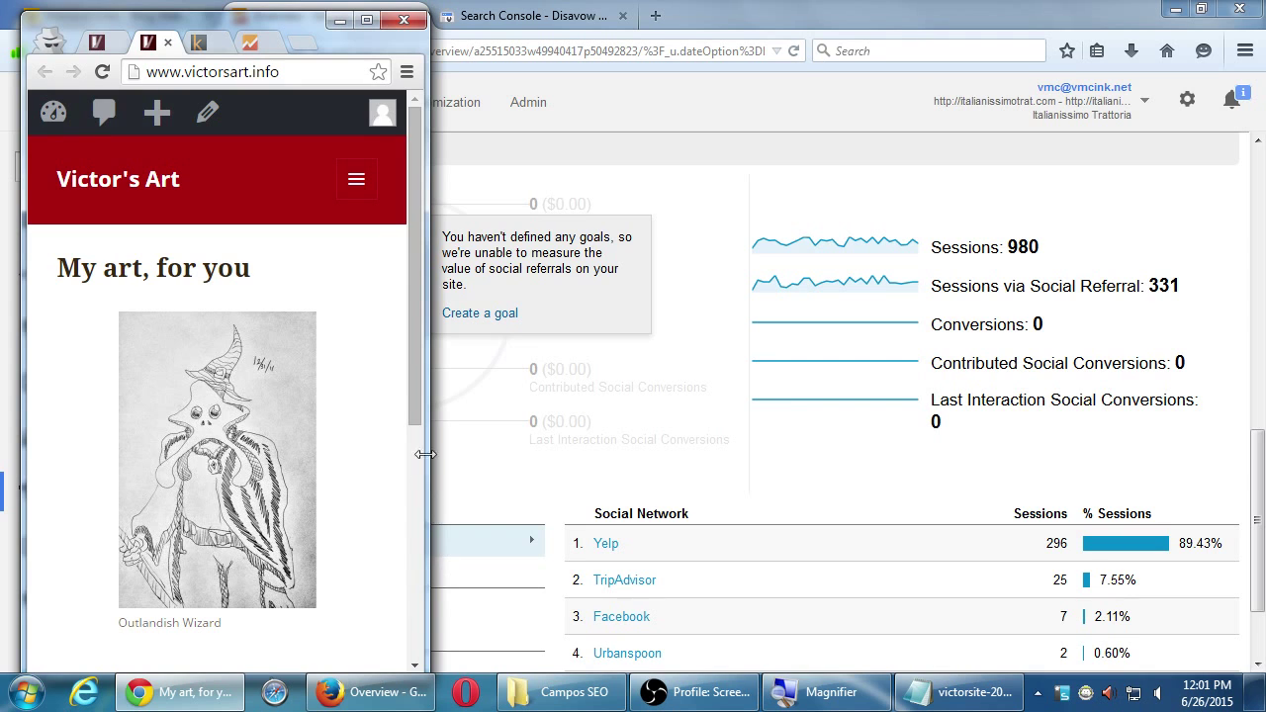
{"action": "left_click_drag", "start_coordinate": [420, 408], "coordinate": [403, 278]}
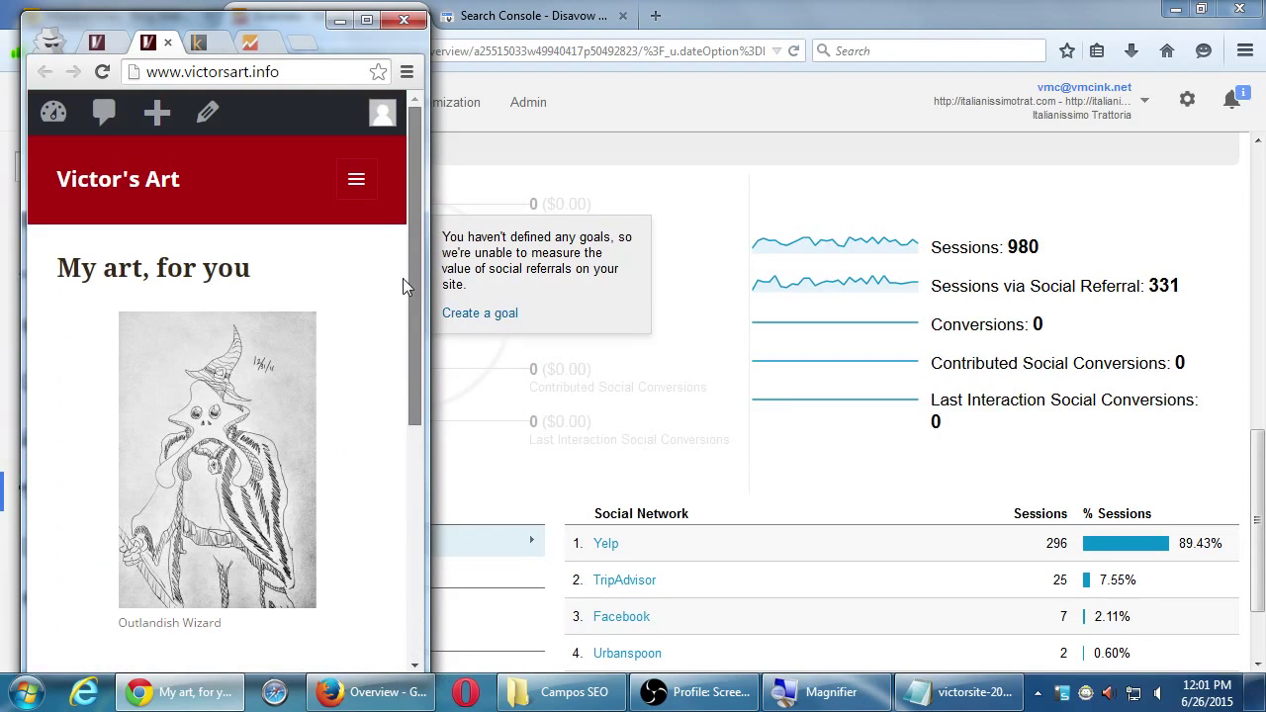
Toggle the site's mobile navigation menu and snap the narrowed window to the left half
{"action": "left_click", "coordinate": [358, 181]}
{"action": "left_click", "coordinate": [358, 181]}
{"action": "left_click", "coordinate": [358, 181]}
{"action": "left_click_drag", "start_coordinate": [387, 52], "coordinate": [360, 0]}
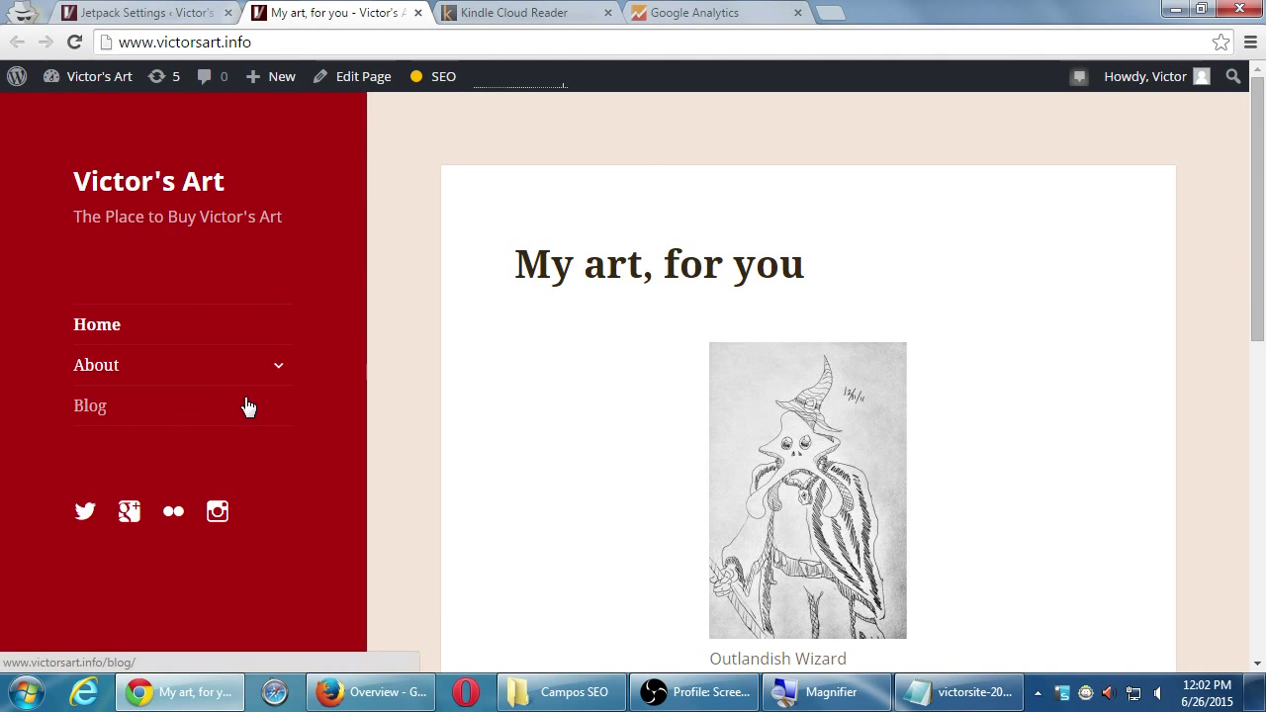
{"action": "key", "text": "super+Left"}
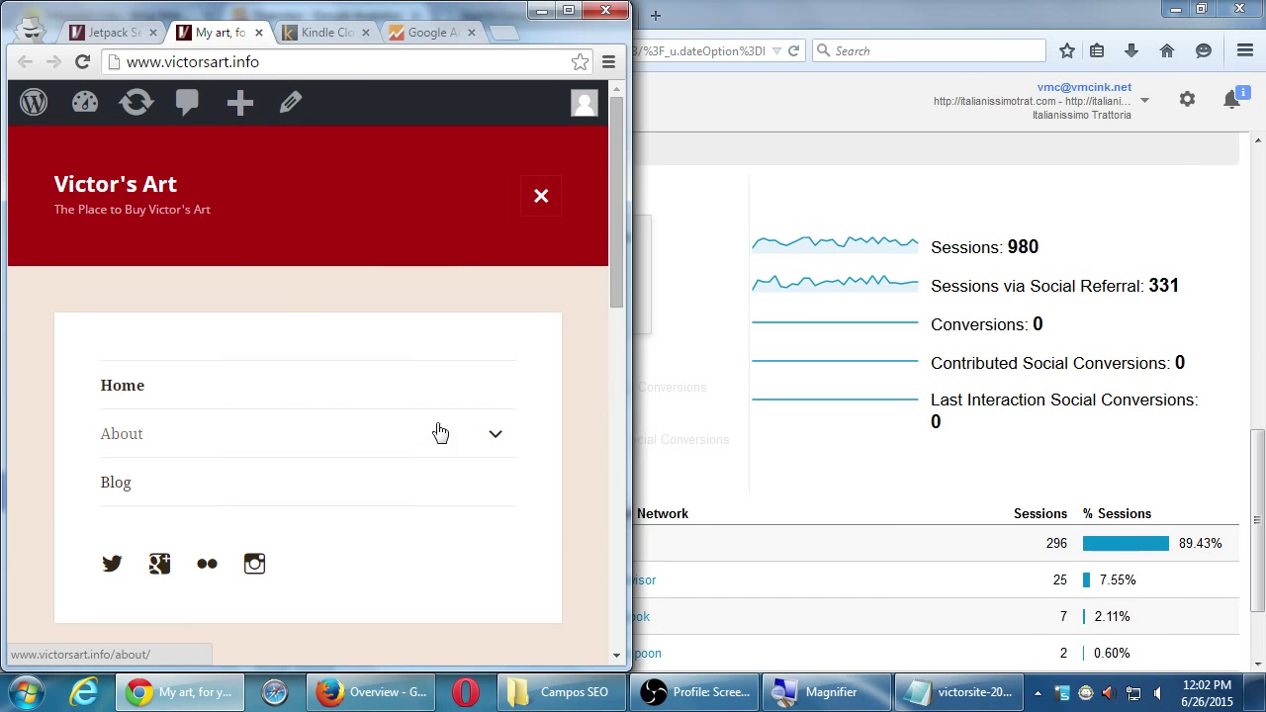
{"action": "left_click", "coordinate": [543, 200]}
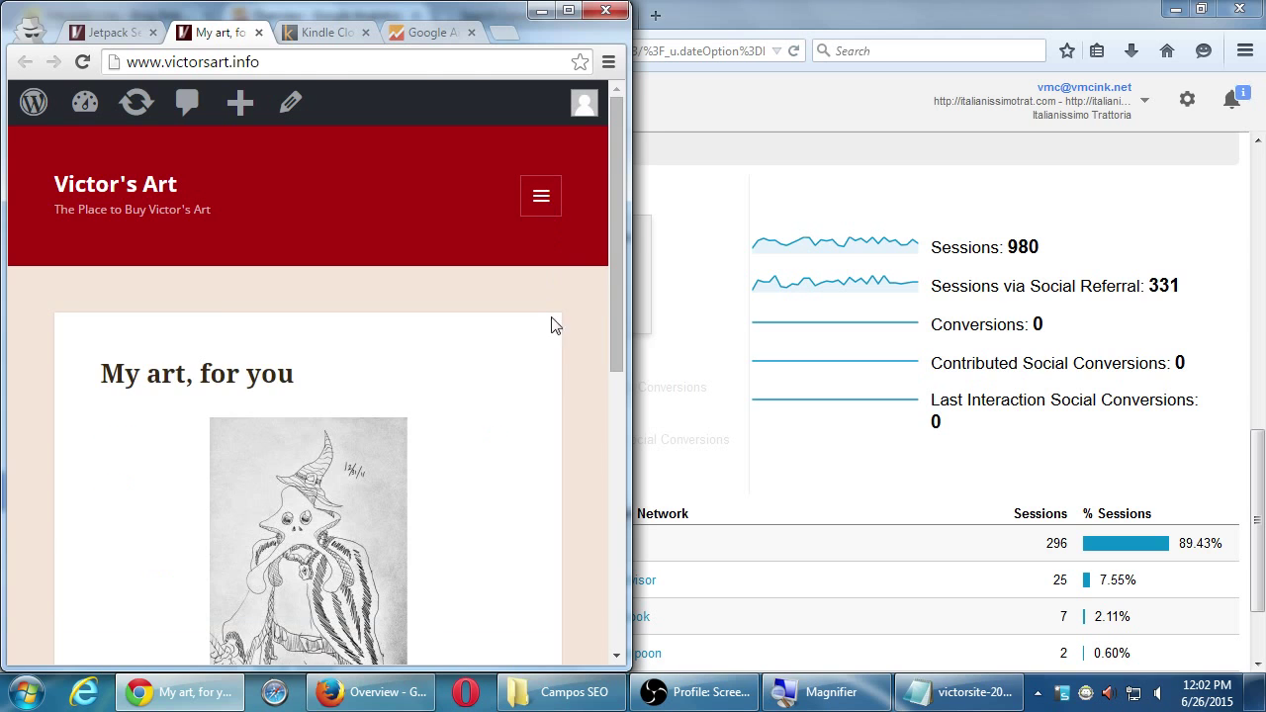
{"action": "left_click_drag", "start_coordinate": [628, 414], "coordinate": [530, 397]}
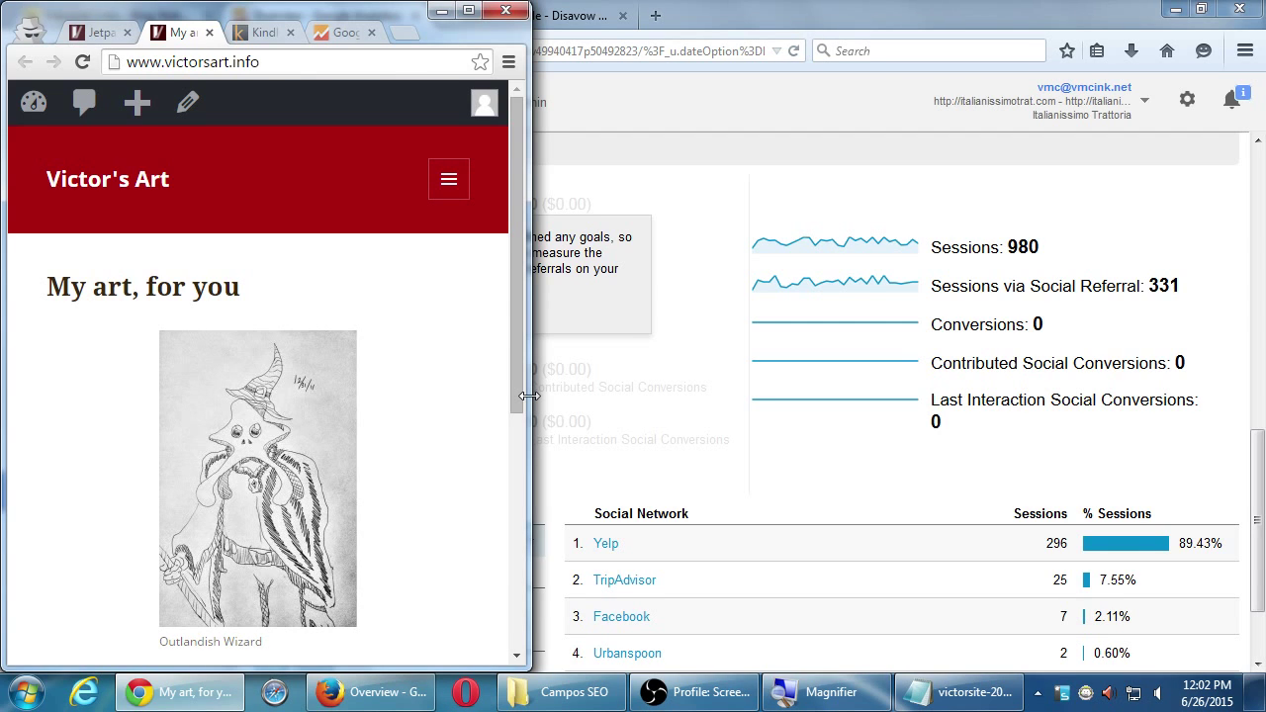
Maximize the site window and return to the Jetpack Settings module list
{"action": "left_click", "coordinate": [803, 10]}
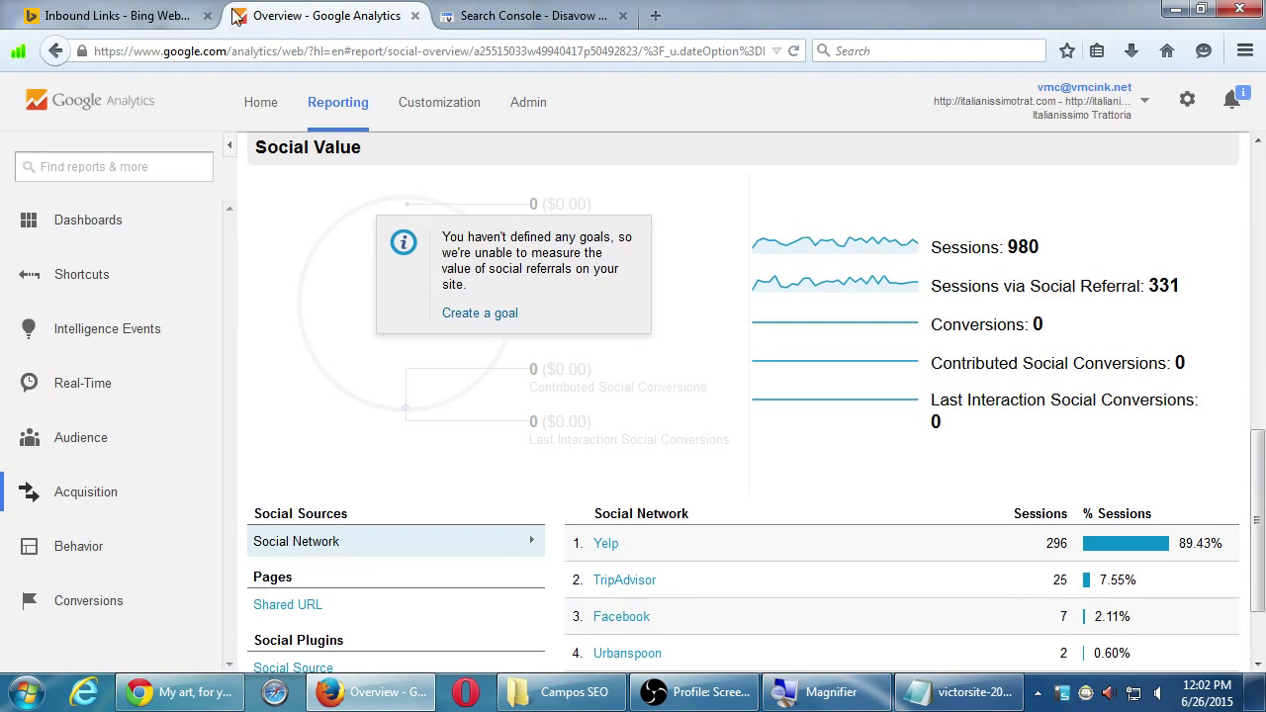
{"action": "left_click", "coordinate": [186, 695]}
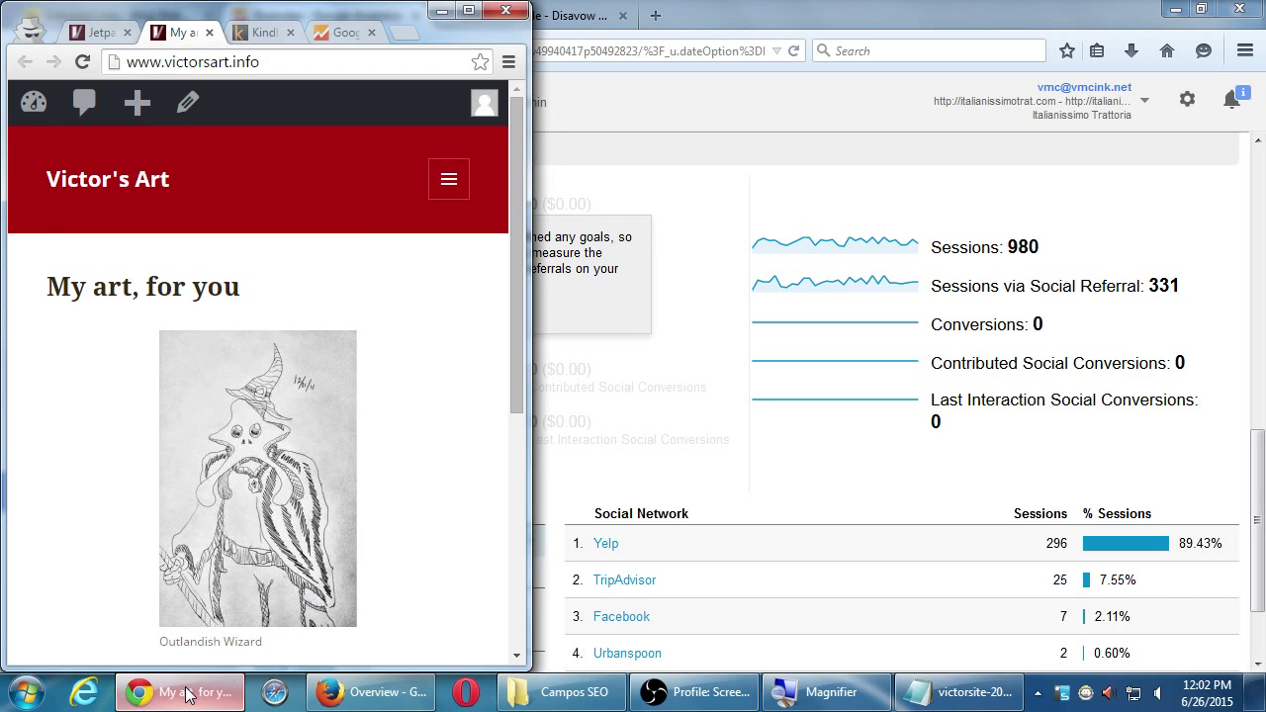
{"action": "double_click", "coordinate": [448, 29]}
{"action": "left_click", "coordinate": [170, 10]}
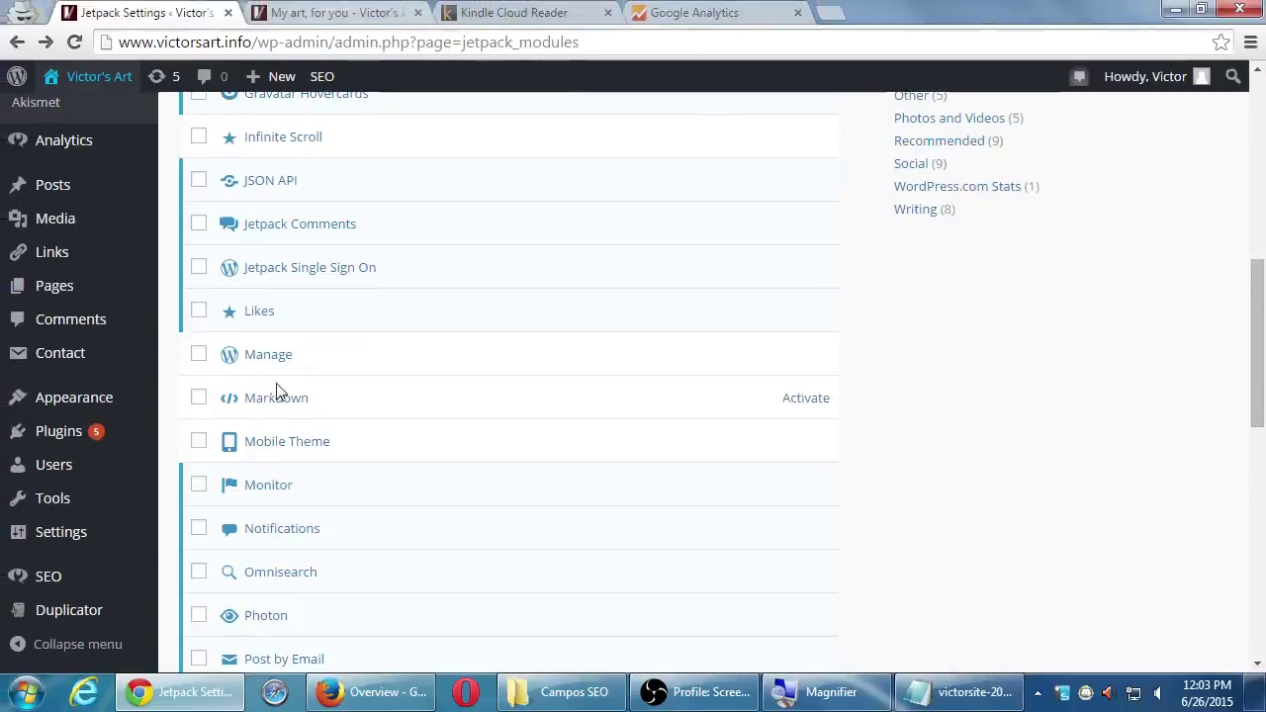
{"action": "scroll", "coordinate": [760, 472], "scroll_direction": "down", "scroll_amount": 1}
{"action": "scroll", "coordinate": [631, 459], "scroll_direction": "up", "scroll_amount": 8}
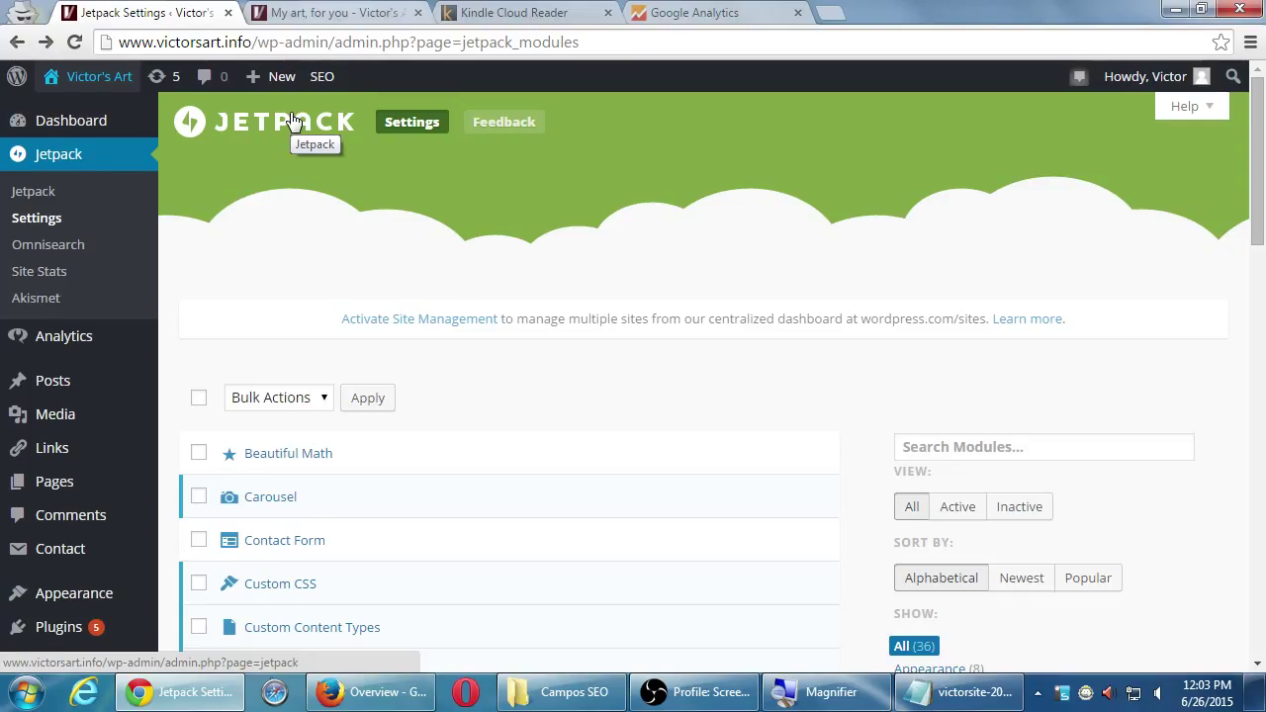
{"action": "scroll", "coordinate": [668, 365], "scroll_direction": "down", "scroll_amount": 7}
{"action": "scroll", "coordinate": [669, 368], "scroll_direction": "down", "scroll_amount": 5}
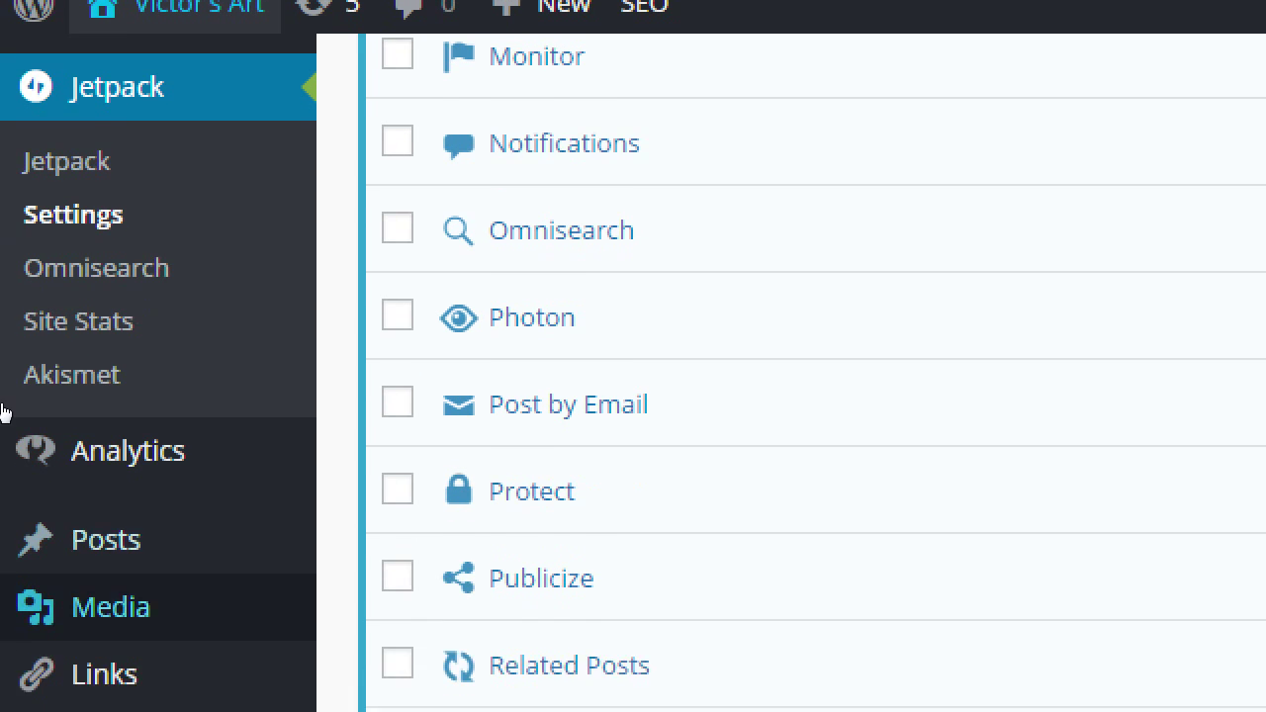
Go to the Add Plugins page
{"action": "scroll", "coordinate": [8, 494], "scroll_direction": "down", "scroll_amount": 1}
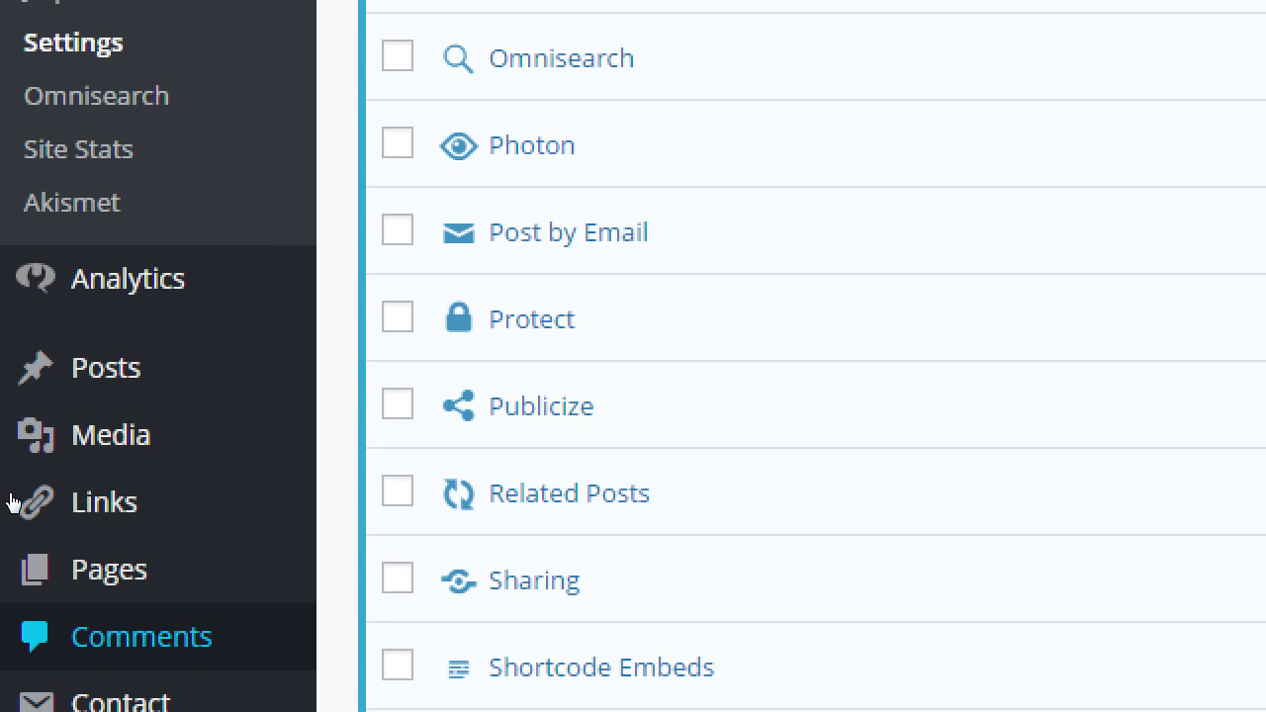
{"action": "scroll", "coordinate": [13, 503], "scroll_direction": "up", "scroll_amount": 2}
{"action": "scroll", "coordinate": [13, 504], "scroll_direction": "up", "scroll_amount": 4}
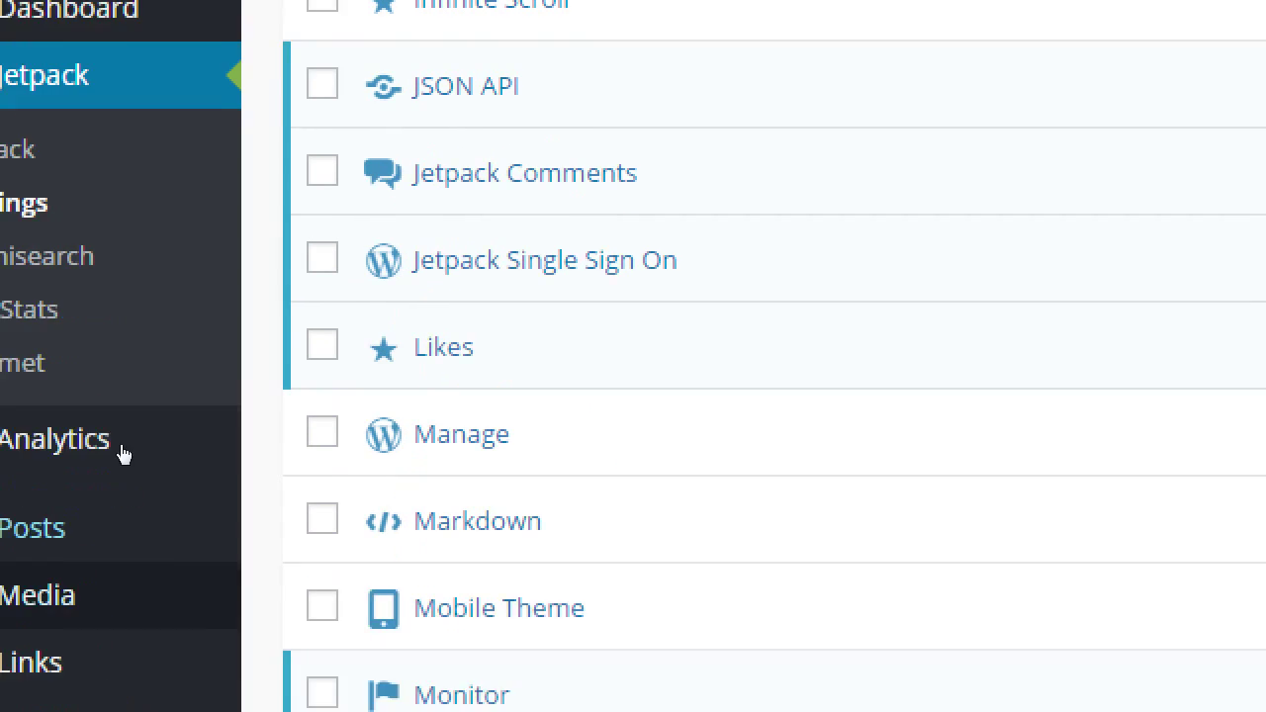
{"action": "scroll", "coordinate": [123, 454], "scroll_direction": "down", "scroll_amount": 2}
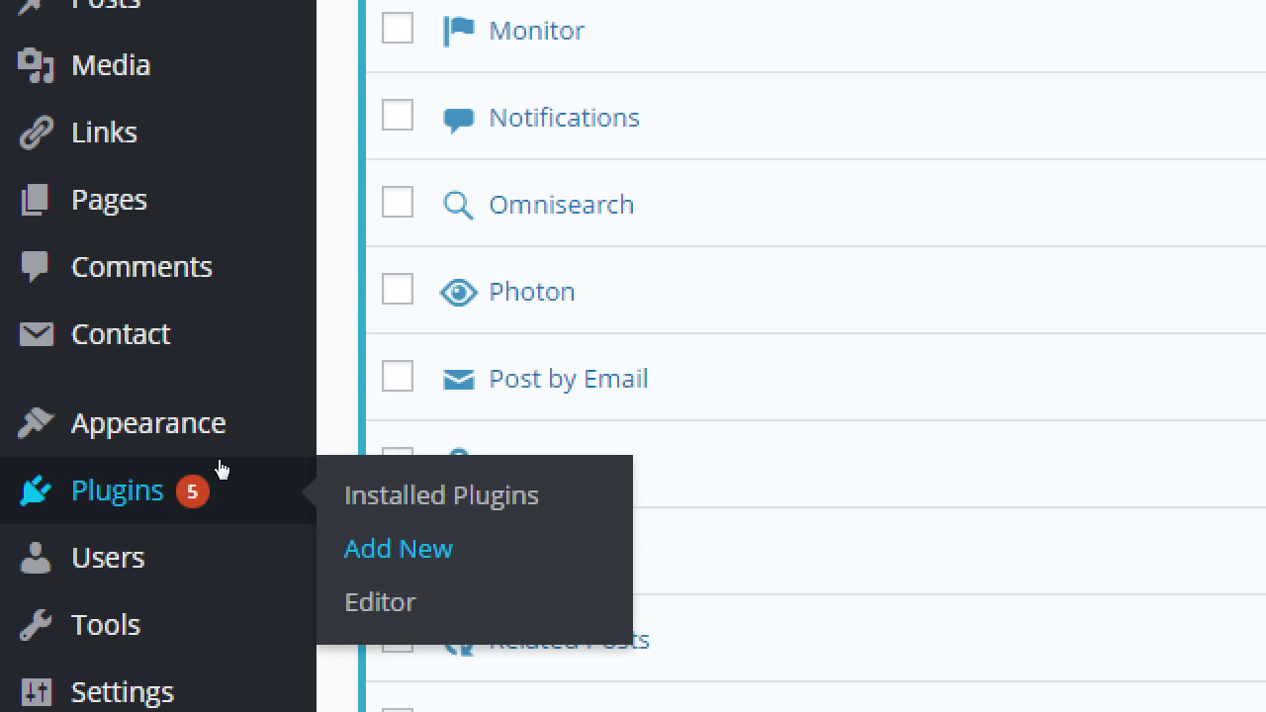
{"action": "left_click", "coordinate": [398, 548]}
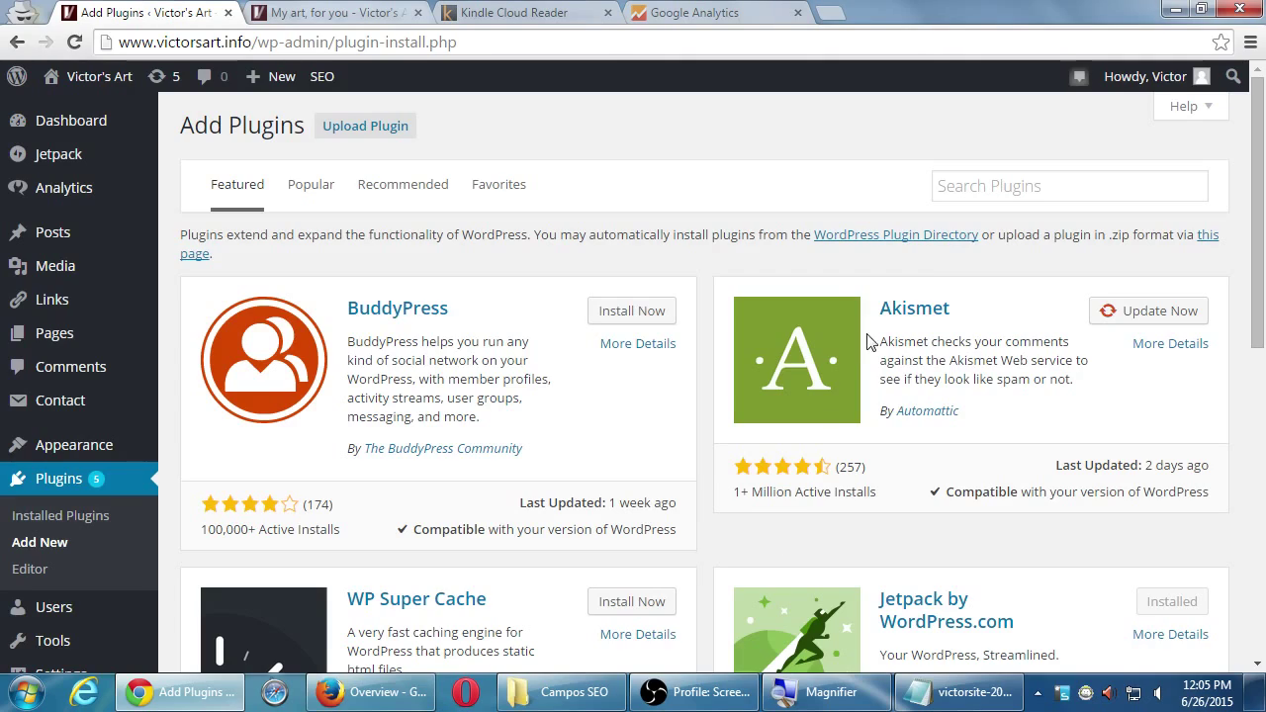
Enter 'jetpack' in the plugin search field
{"action": "scroll", "coordinate": [797, 588], "scroll_direction": "down", "scroll_amount": 7}
{"action": "scroll", "coordinate": [758, 610], "scroll_direction": "up", "scroll_amount": 7}
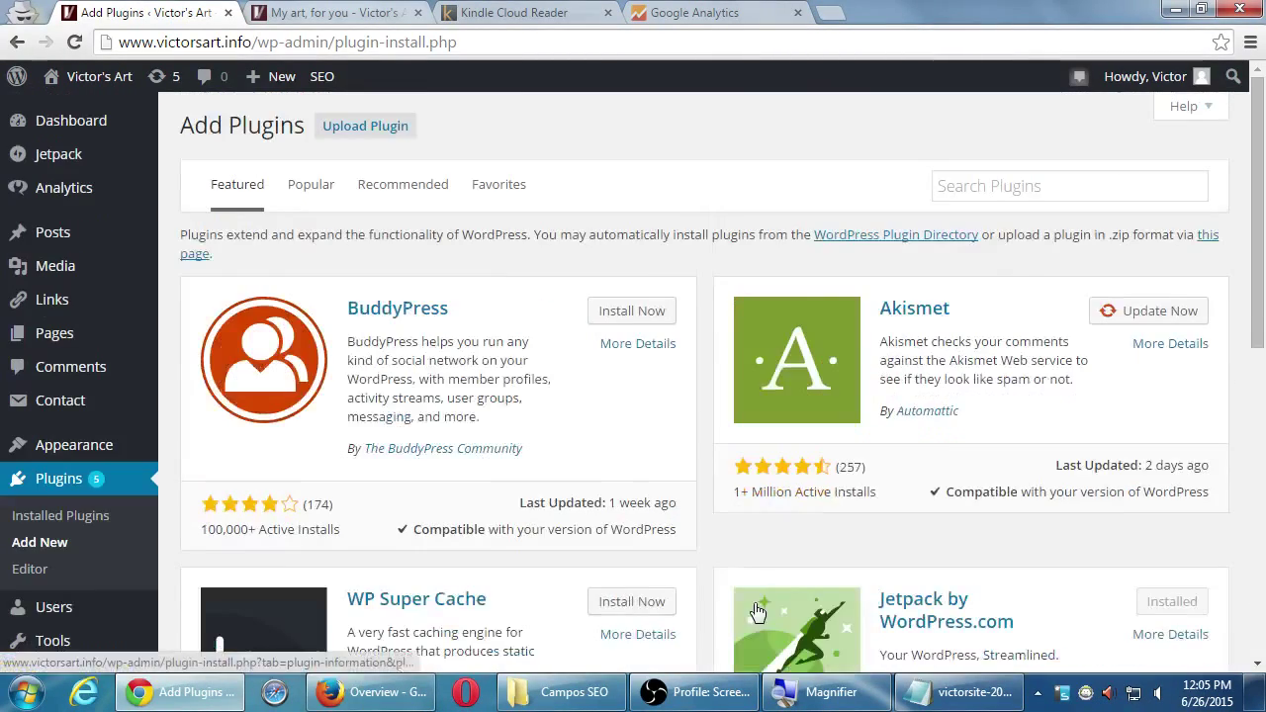
{"action": "left_click", "coordinate": [1007, 198]}
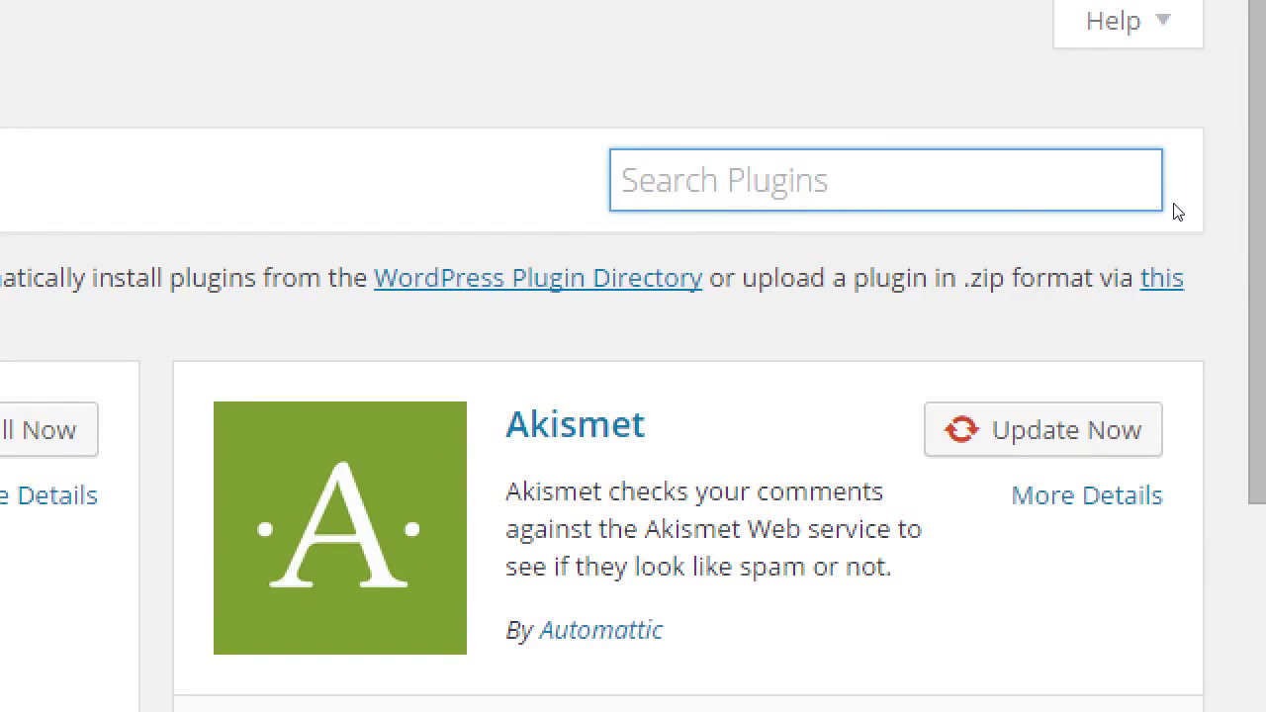
{"action": "type", "text": "jetpack"}
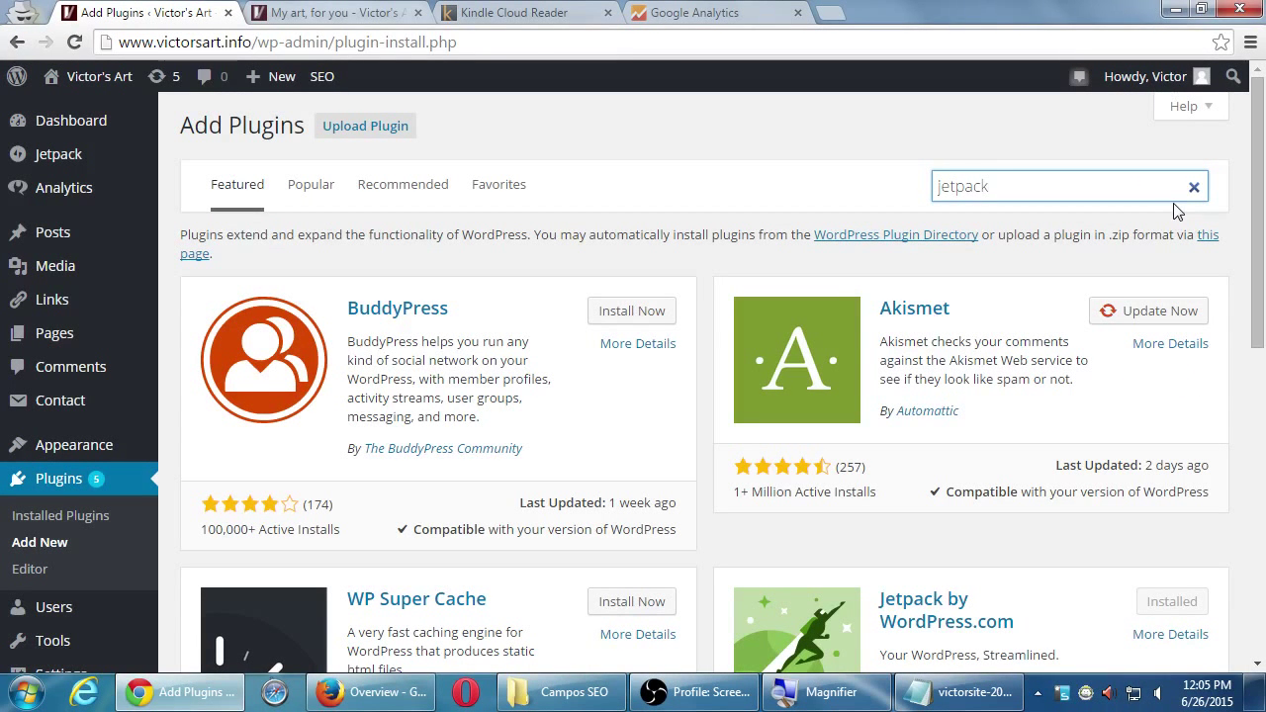
Run the 'jetpack' plugin search, returning 399 results
{"action": "key", "text": "Return"}
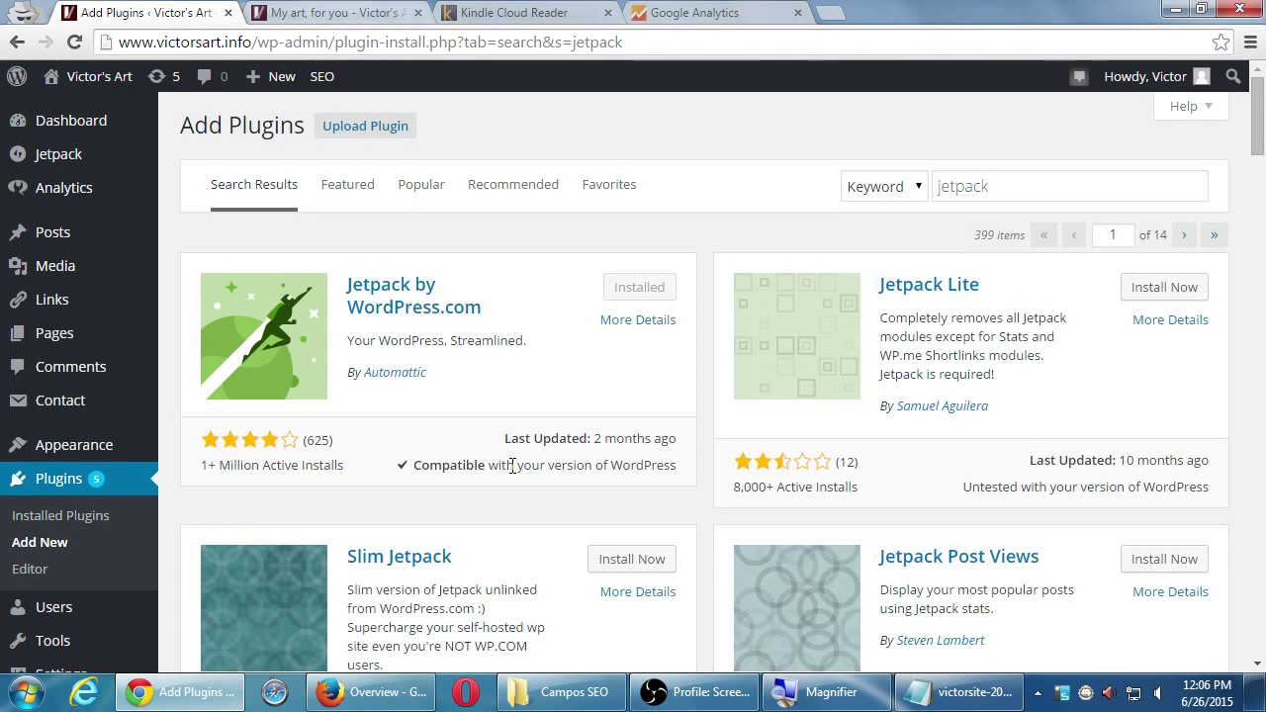
Open Installed Plugins, scroll to WordPress SEO 2.1.1 and highlight its name
{"action": "left_click", "coordinate": [47, 518]}
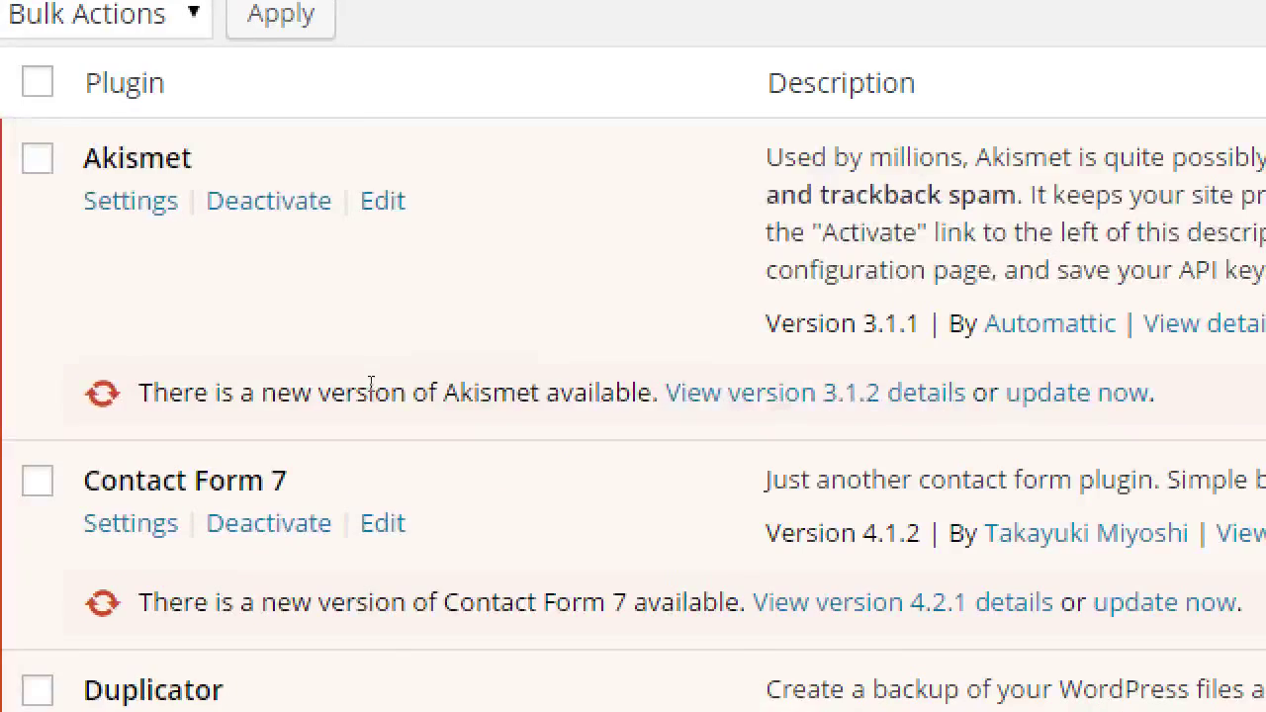
{"action": "mouse_move", "coordinate": [19, 303]}
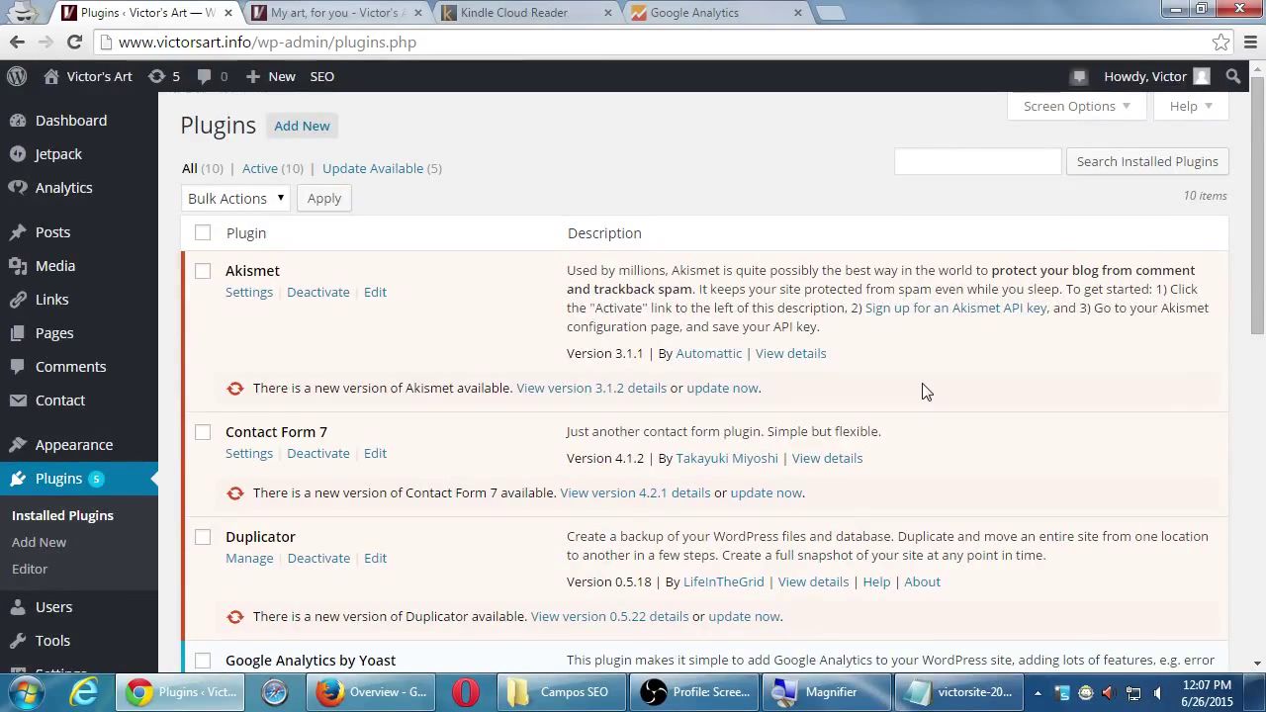
{"action": "scroll", "coordinate": [925, 393], "scroll_direction": "down", "scroll_amount": 2}
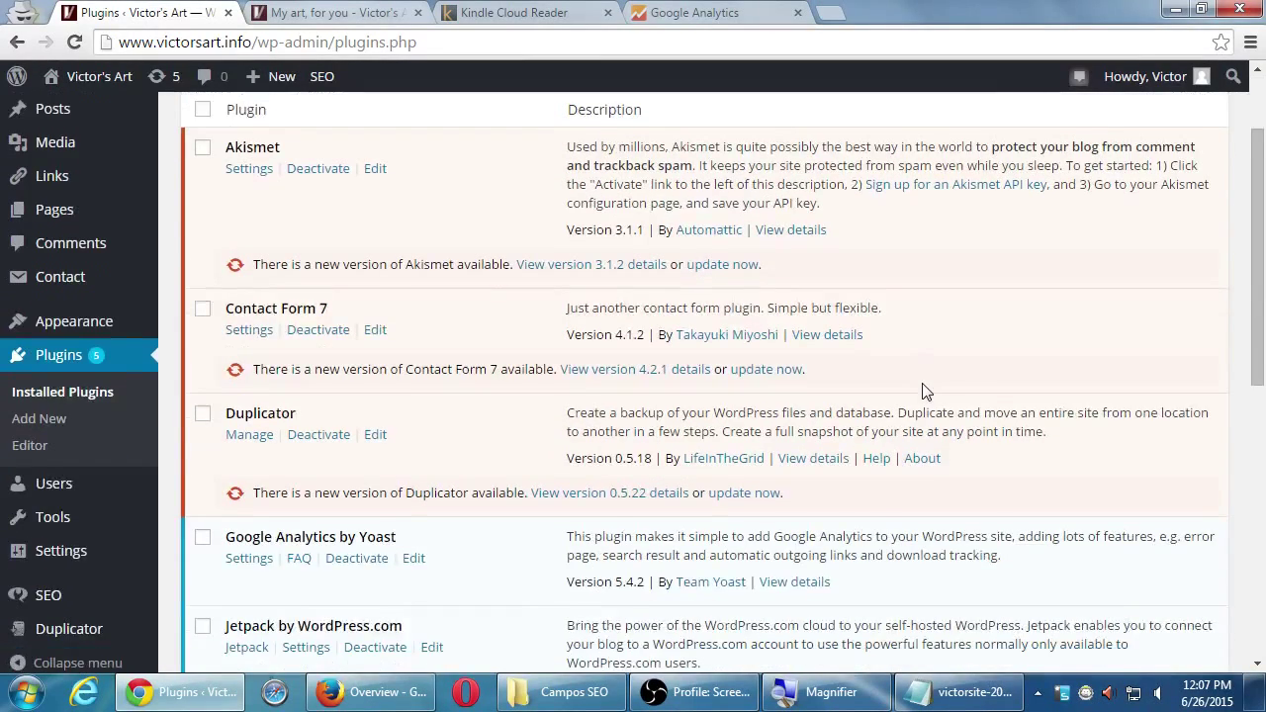
{"action": "scroll", "coordinate": [925, 393], "scroll_direction": "down", "scroll_amount": 2}
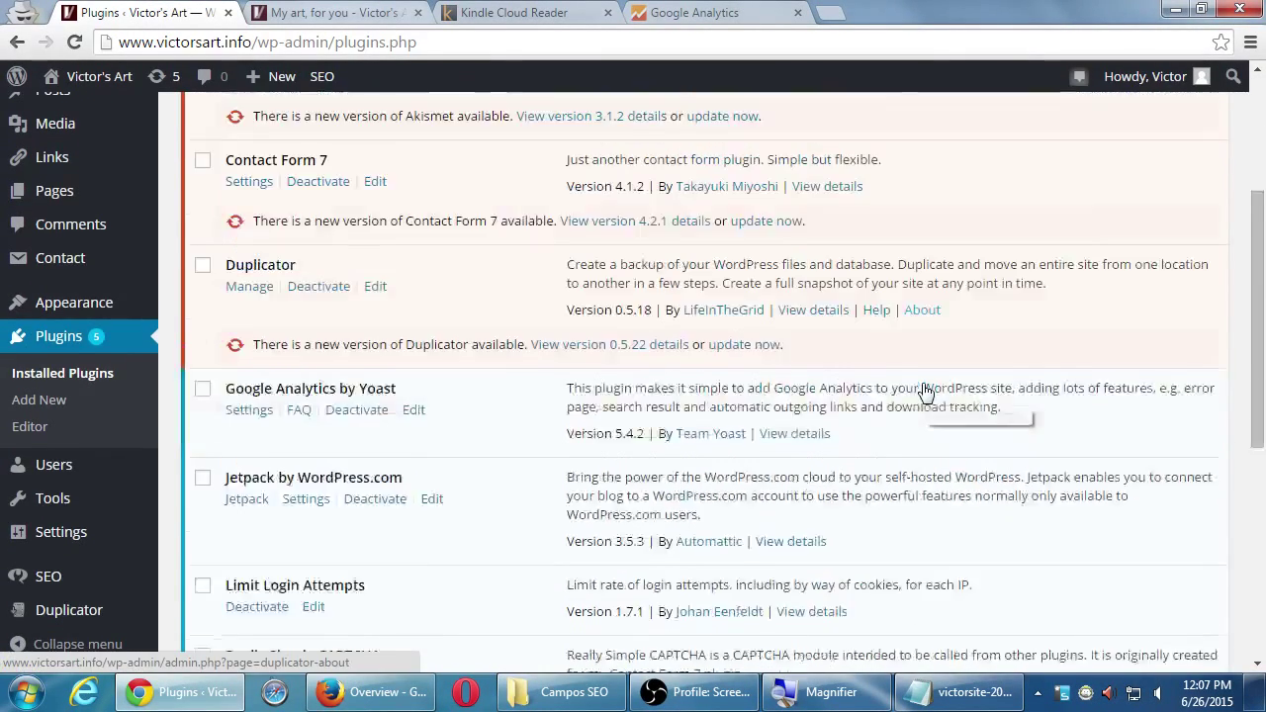
{"action": "scroll", "coordinate": [925, 393], "scroll_direction": "down", "scroll_amount": 2}
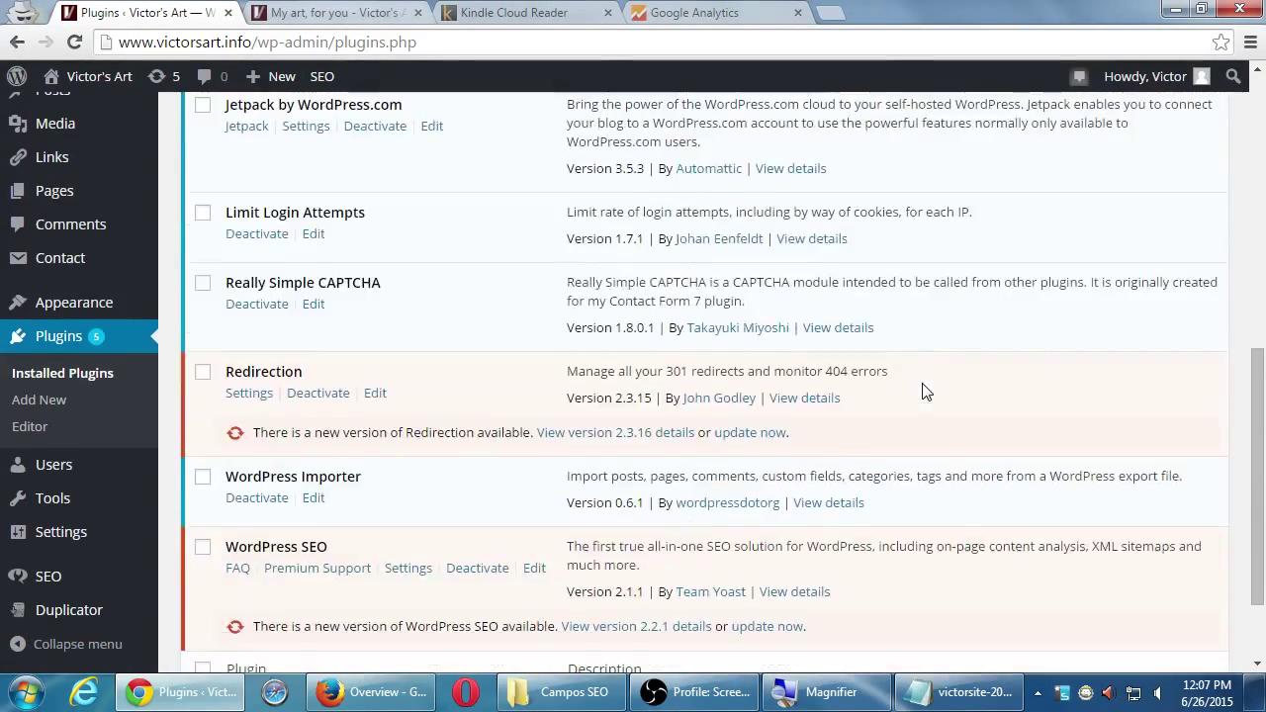
{"action": "scroll", "coordinate": [925, 393], "scroll_direction": "up", "scroll_amount": 1}
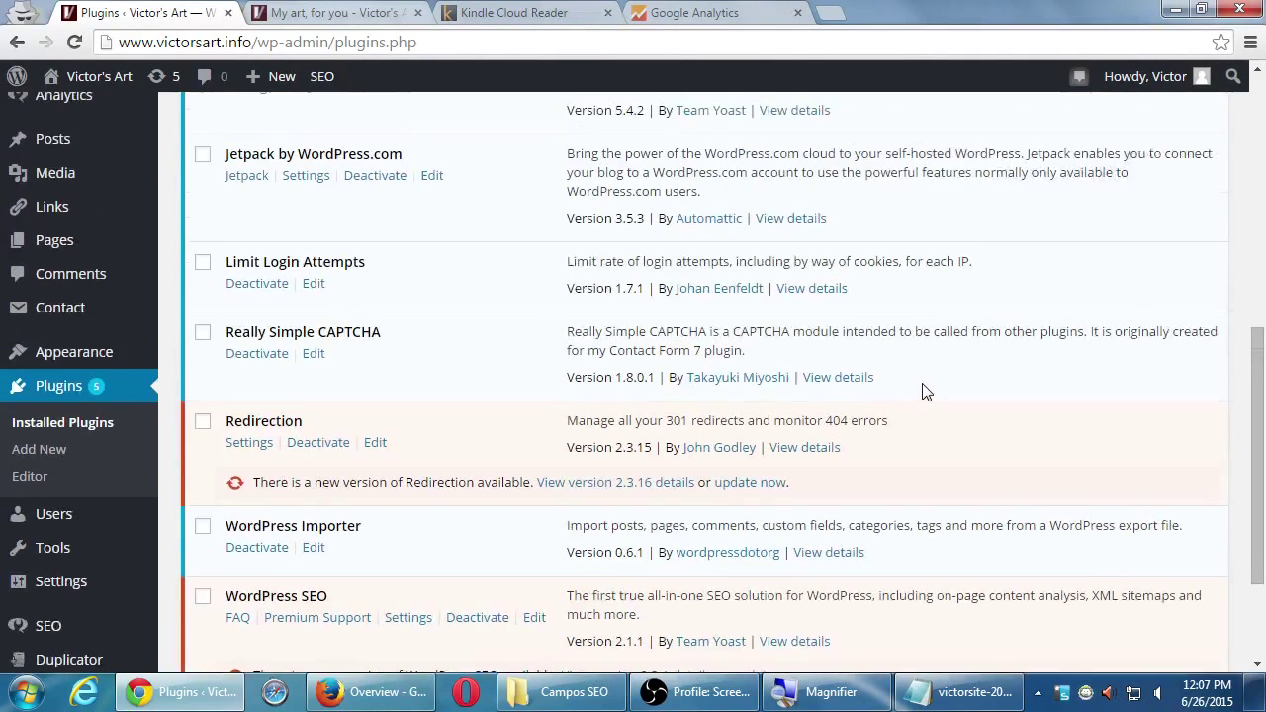
{"action": "scroll", "coordinate": [925, 393], "scroll_direction": "down", "scroll_amount": 2}
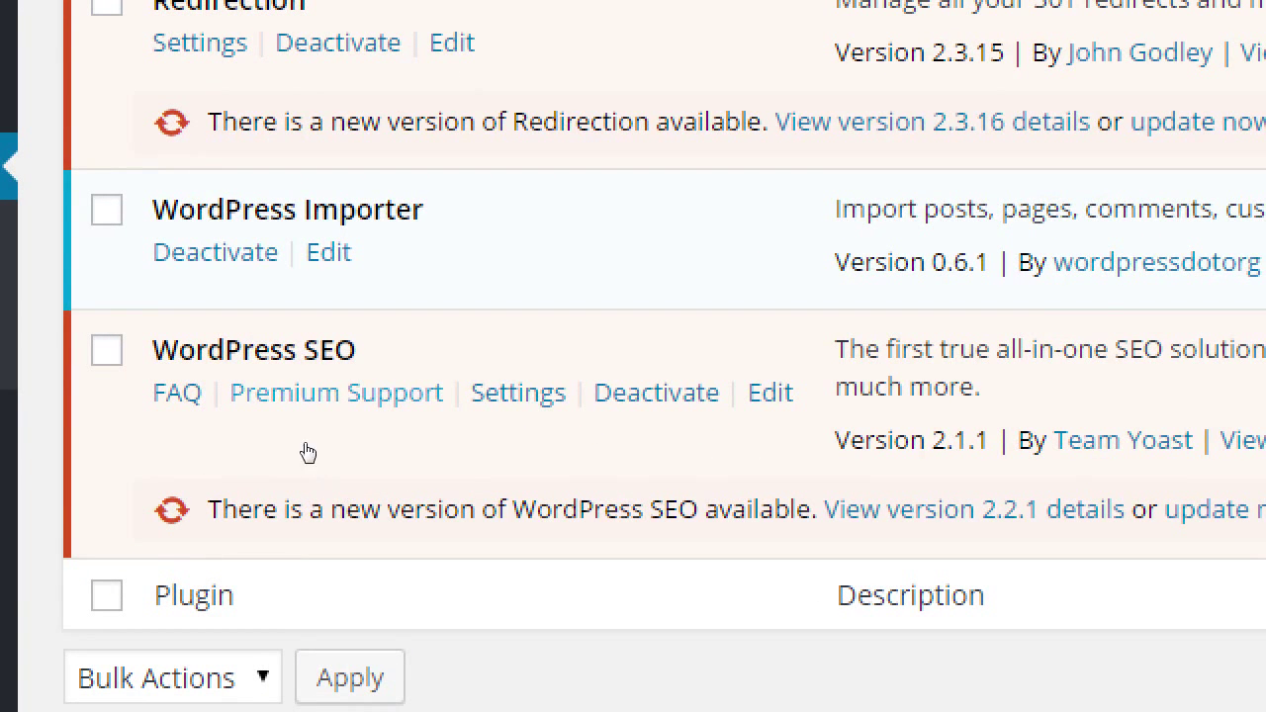
{"action": "left_click_drag", "start_coordinate": [226, 350], "coordinate": [356, 350]}
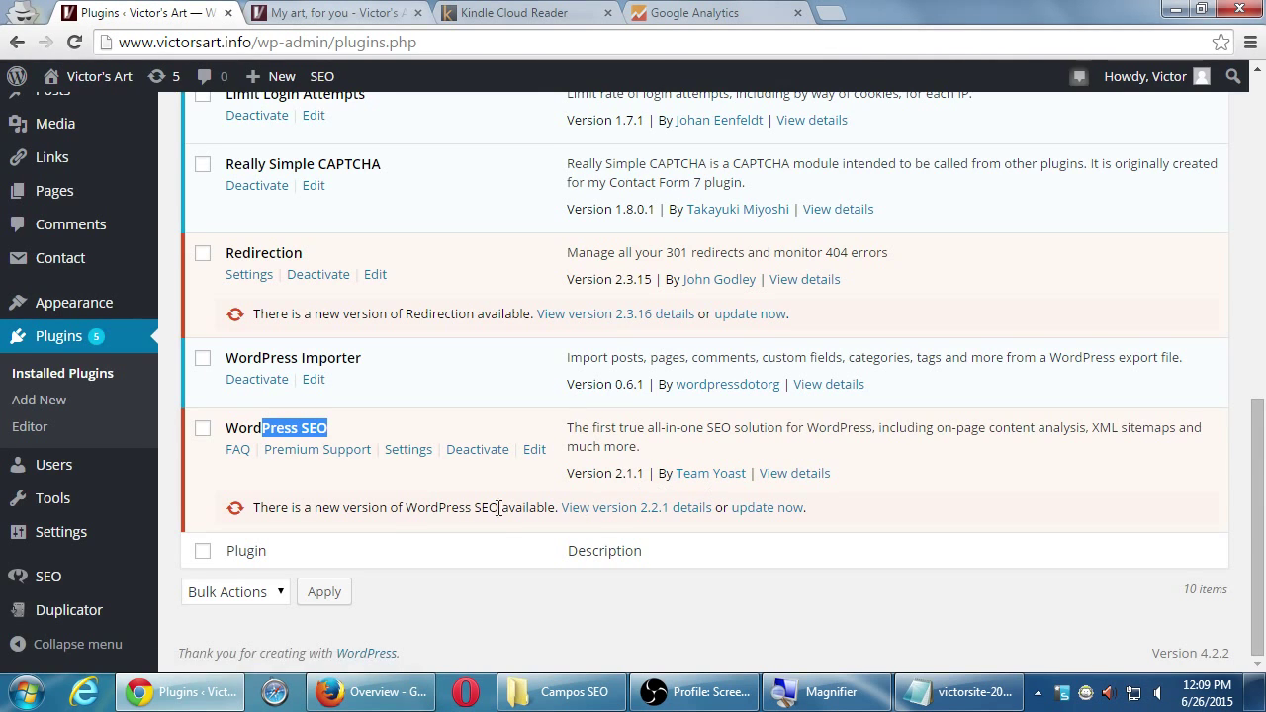
{"action": "scroll", "coordinate": [74, 339], "scroll_direction": "up", "scroll_amount": 3}
{"action": "mouse_move", "coordinate": [75, 247]}
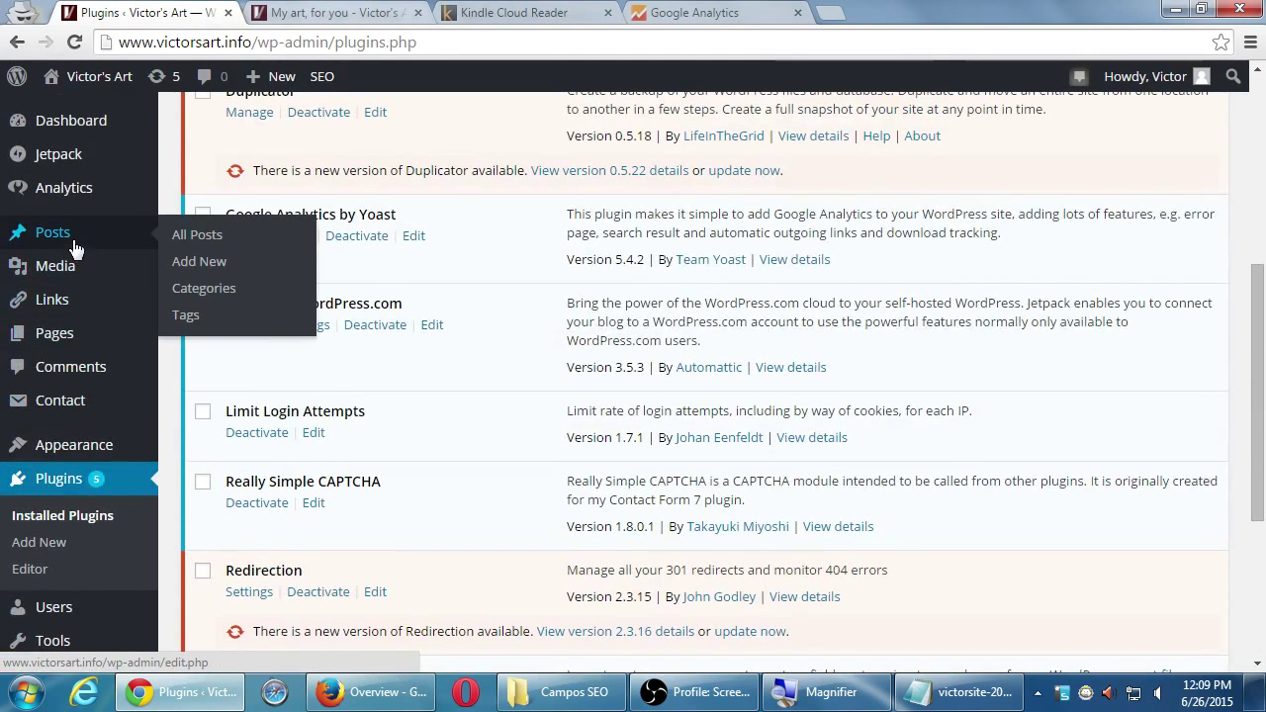
{"action": "scroll", "coordinate": [244, 489], "scroll_direction": "down", "scroll_amount": 3}
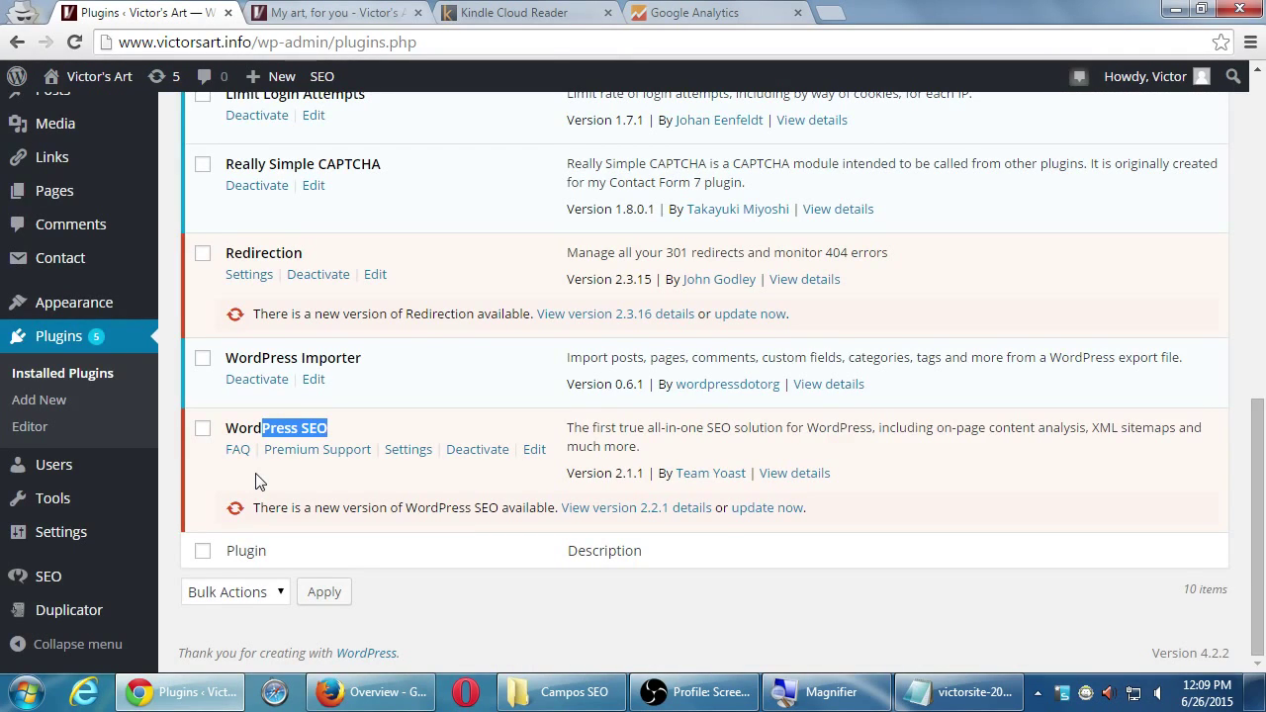
{"action": "scroll", "coordinate": [255, 481], "scroll_direction": "up", "scroll_amount": 2}
{"action": "scroll", "coordinate": [255, 481], "scroll_direction": "up", "scroll_amount": 4}
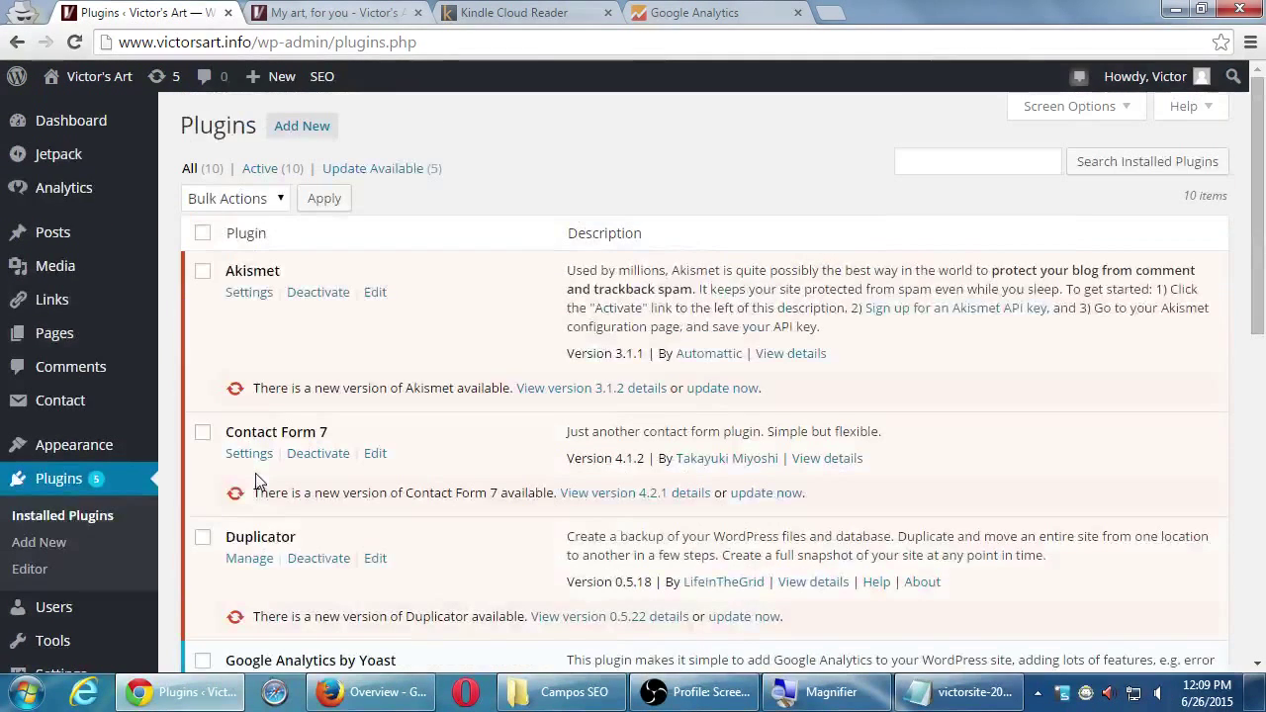
Show all posts and zoom in to read their SEO title, meta description and focus keyword columns
{"action": "left_click", "coordinate": [65, 242]}
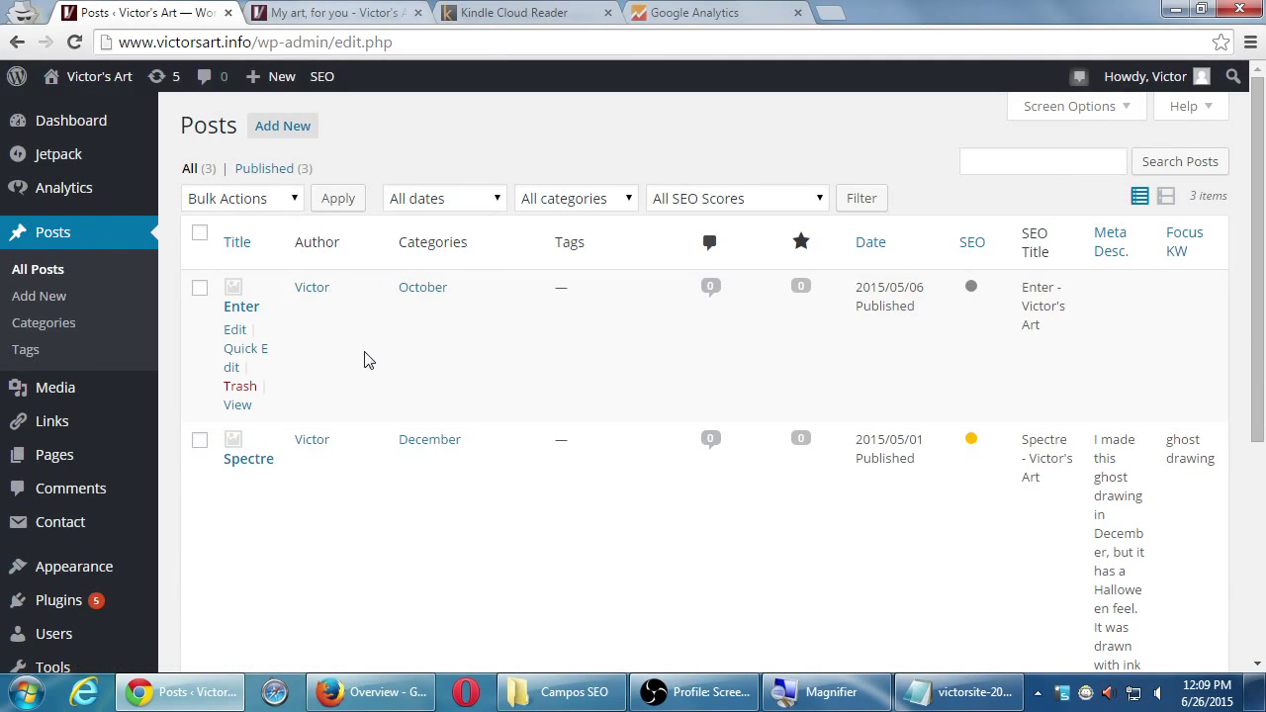
{"action": "scroll", "coordinate": [362, 523], "scroll_direction": "down", "scroll_amount": 2}
{"action": "scroll", "coordinate": [366, 524], "scroll_direction": "up", "scroll_amount": 2}
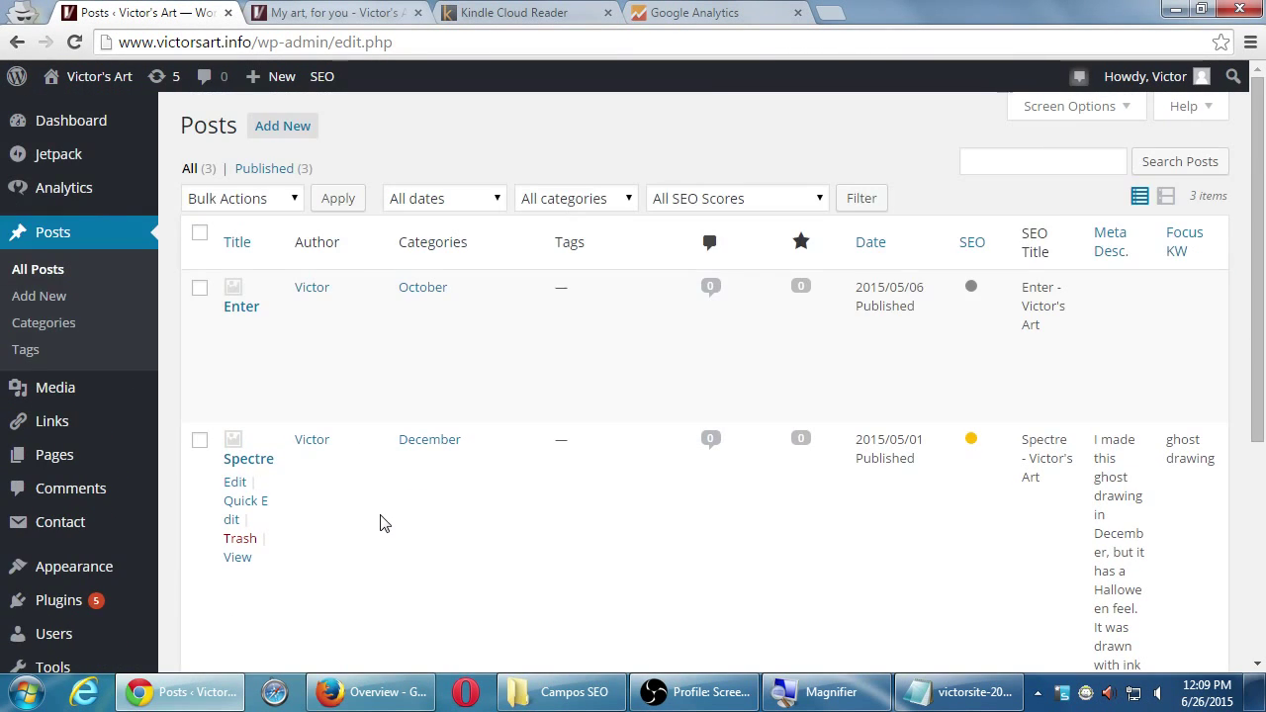
{"action": "key", "text": "super+plus"}
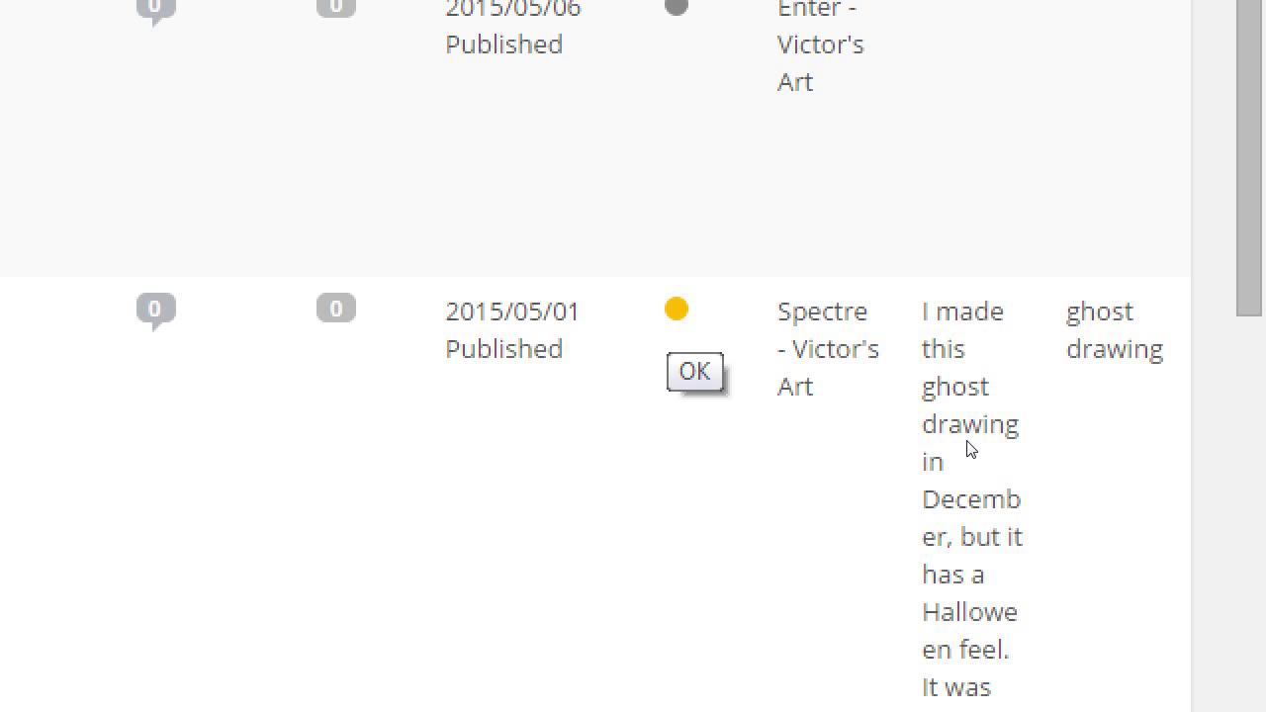
{"action": "key", "text": "super+minus"}
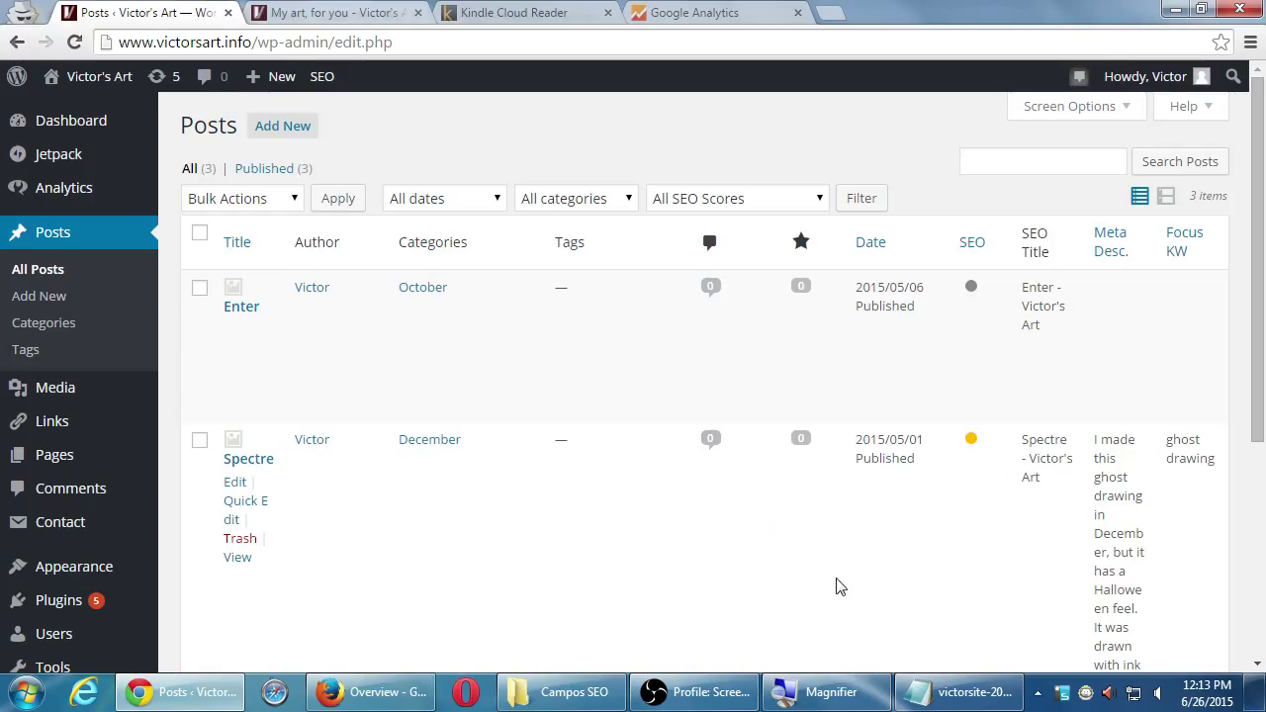
Open the Spectre post for editing and scroll down to its Yoast SEO box
{"action": "scroll", "coordinate": [837, 586], "scroll_direction": "down", "scroll_amount": 1}
{"action": "scroll", "coordinate": [543, 498], "scroll_direction": "down", "scroll_amount": 3}
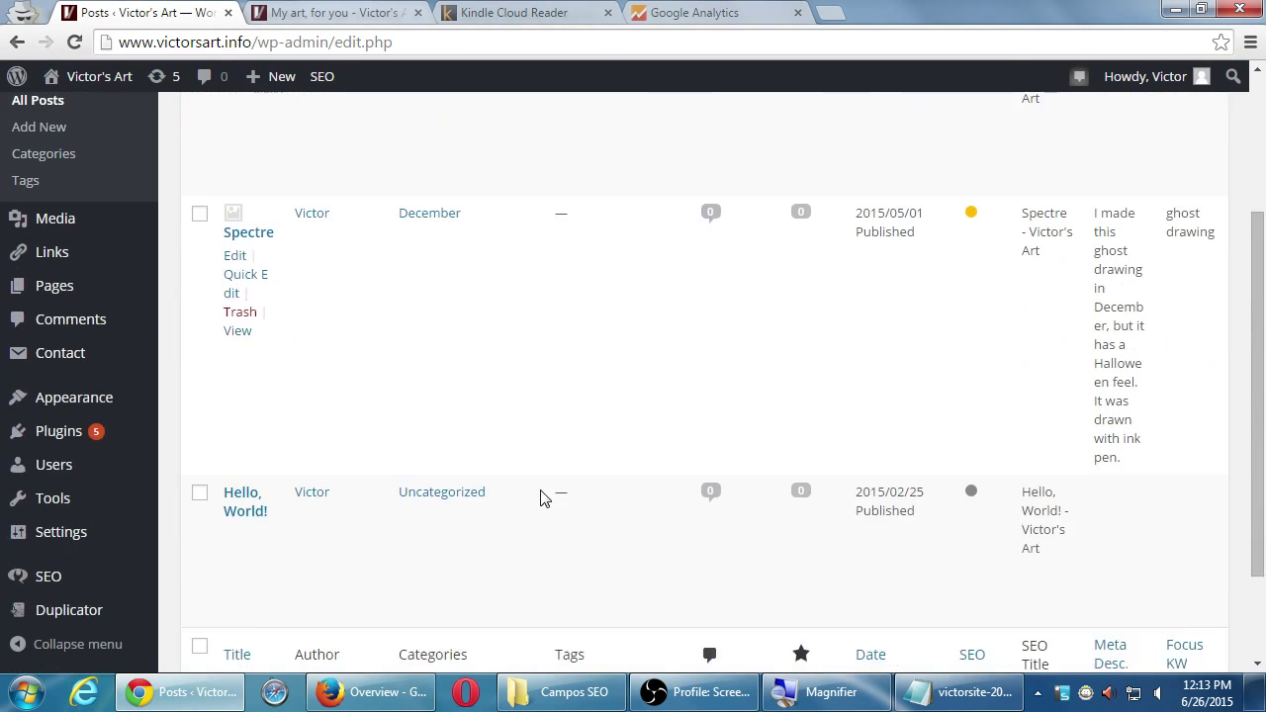
{"action": "scroll", "coordinate": [543, 497], "scroll_direction": "up", "scroll_amount": 3}
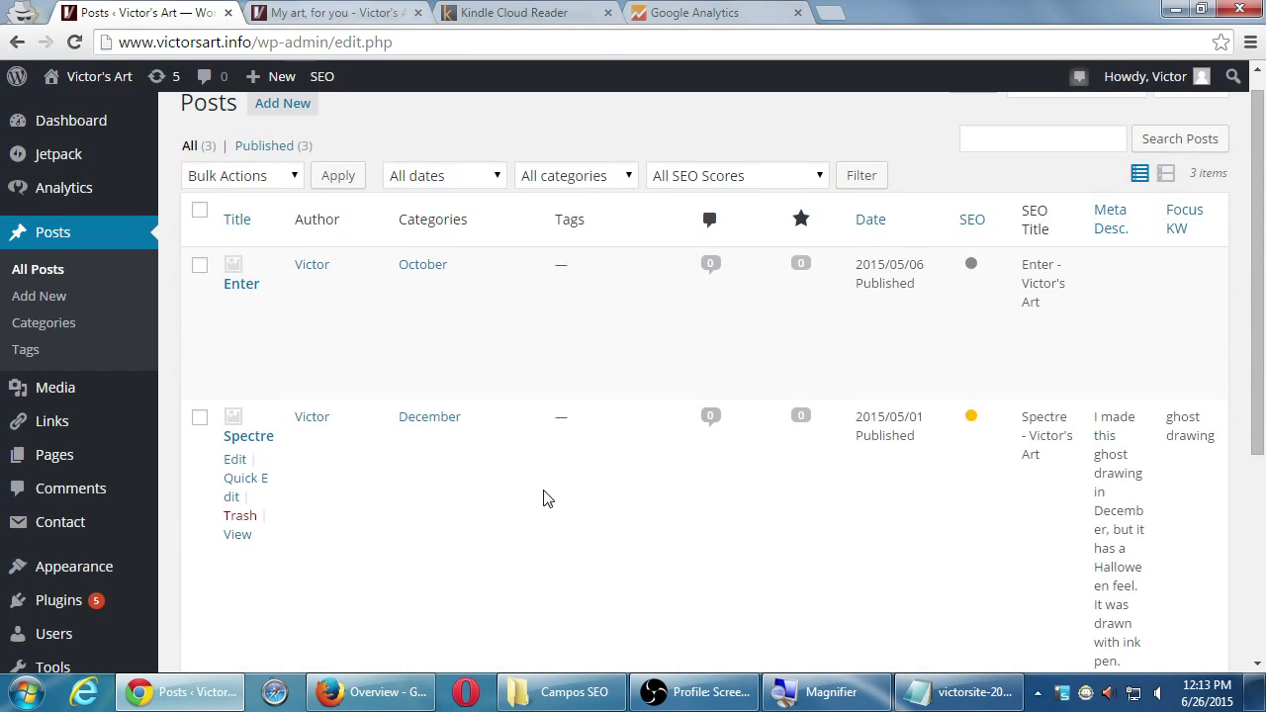
{"action": "scroll", "coordinate": [547, 500], "scroll_direction": "down", "scroll_amount": 1}
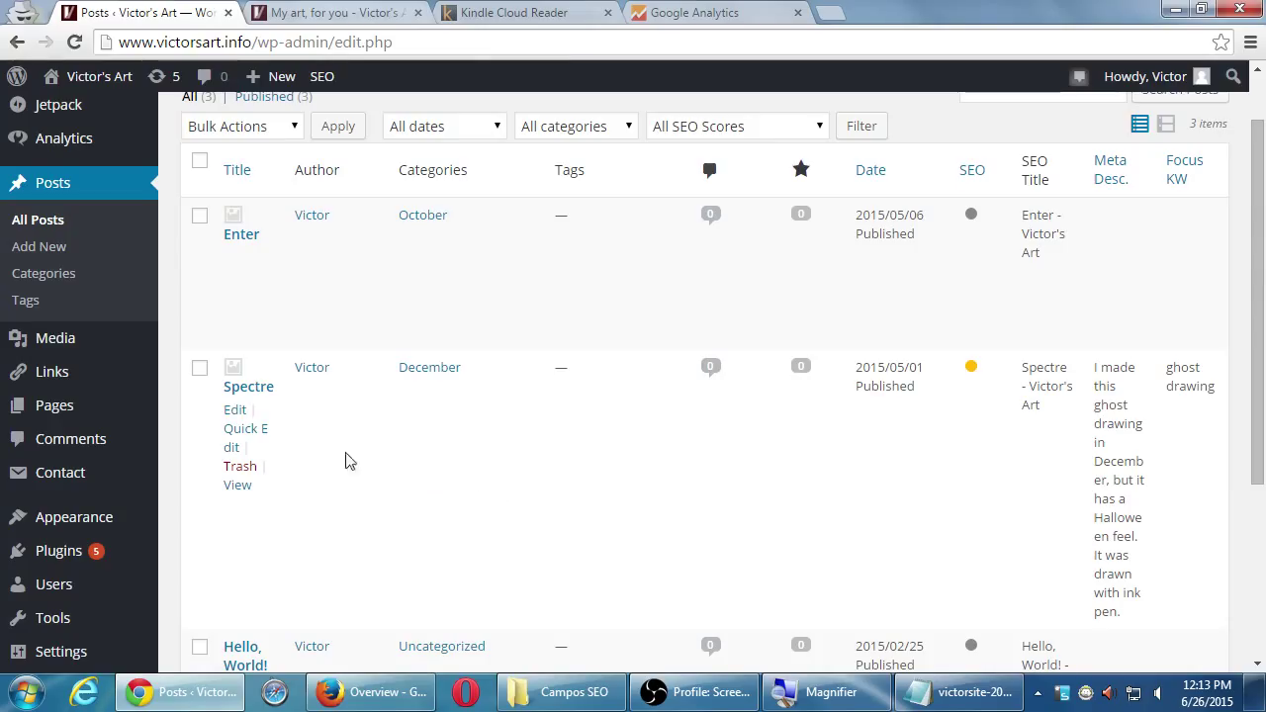
{"action": "left_click", "coordinate": [235, 415]}
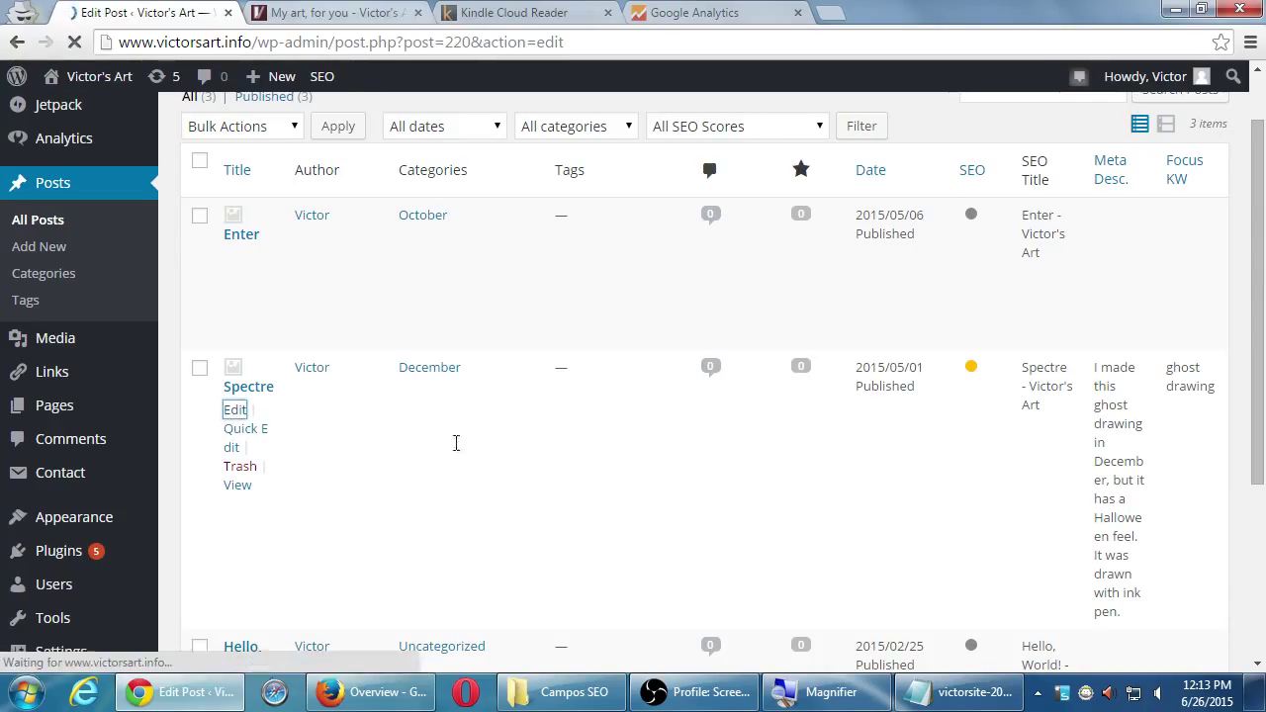
{"action": "scroll", "coordinate": [965, 509], "scroll_direction": "down", "scroll_amount": 8}
{"action": "scroll", "coordinate": [959, 510], "scroll_direction": "down", "scroll_amount": 5}
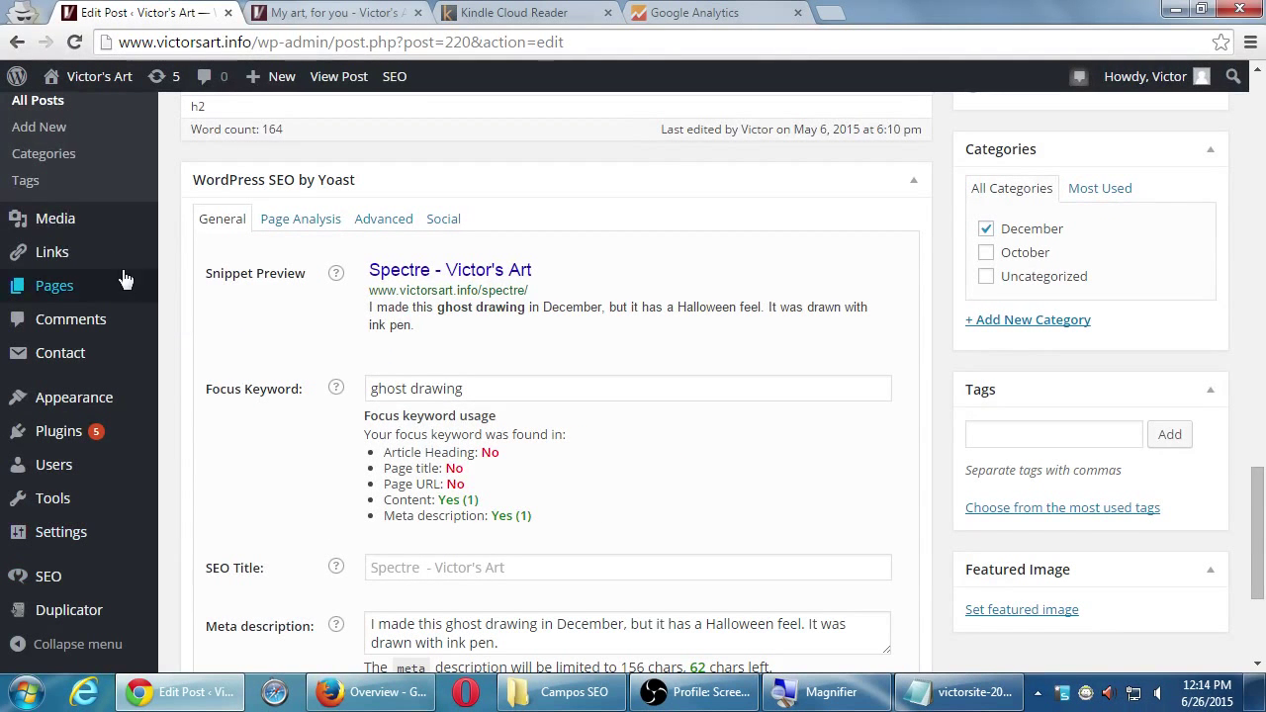
{"action": "middle_click", "coordinate": [40, 101]}
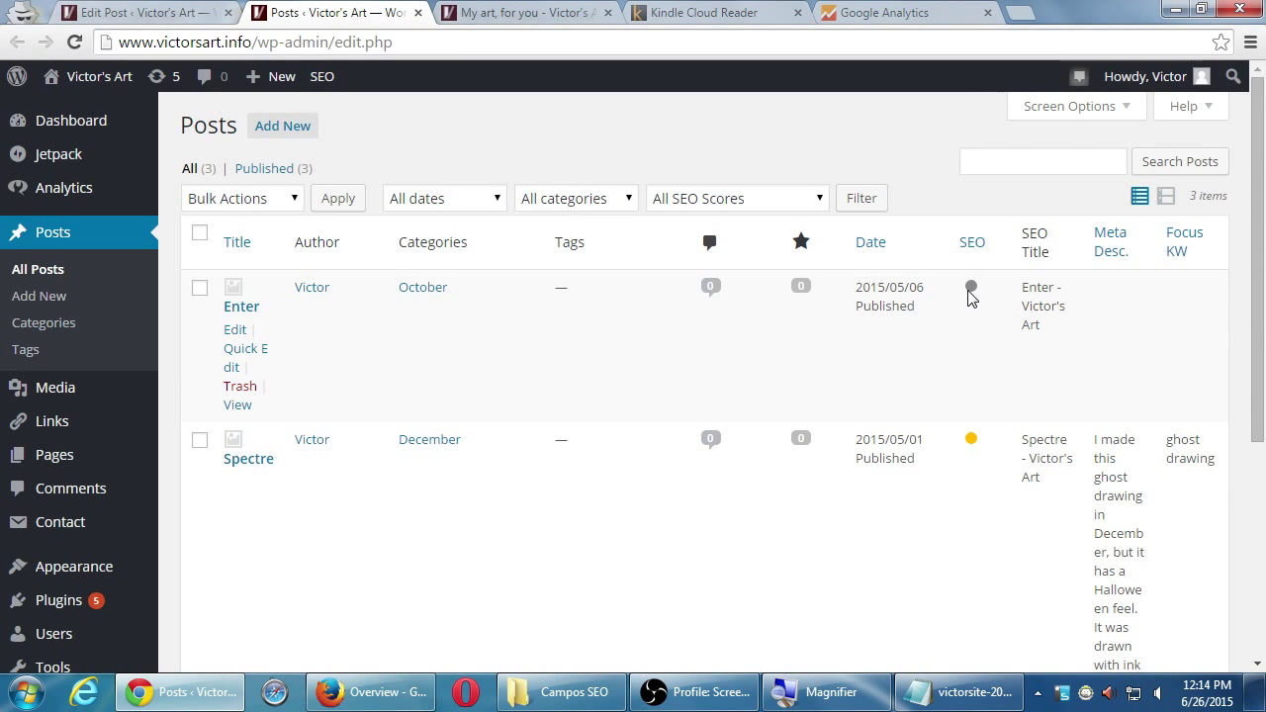
{"action": "left_click", "coordinate": [230, 334]}
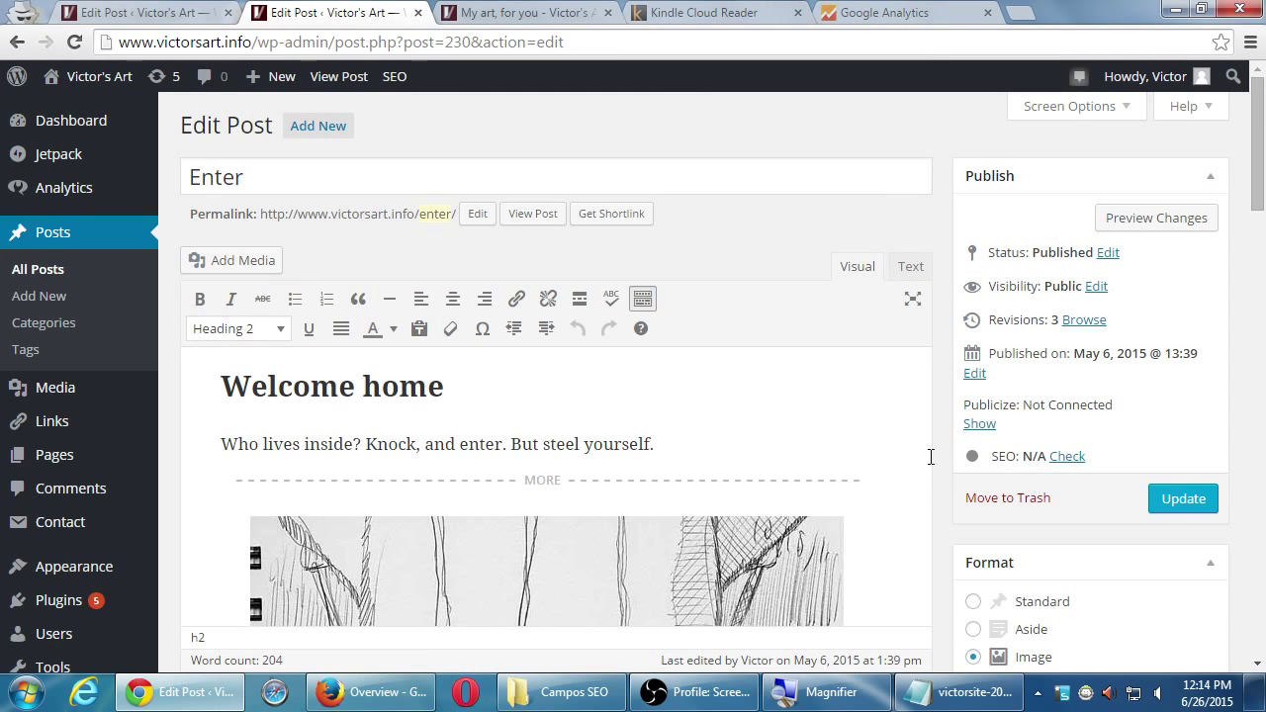
{"action": "scroll", "coordinate": [1012, 503], "scroll_direction": "down", "scroll_amount": 4}
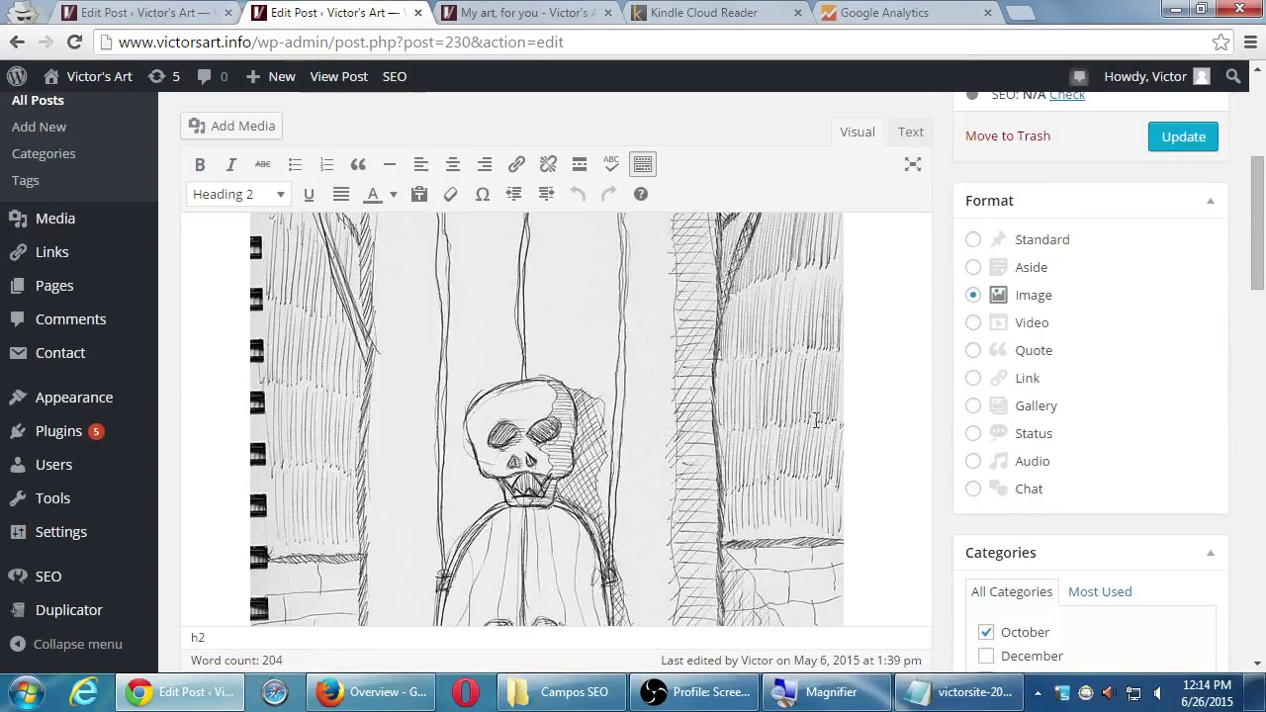
{"action": "scroll", "coordinate": [818, 419], "scroll_direction": "down", "scroll_amount": 4}
{"action": "scroll", "coordinate": [821, 418], "scroll_direction": "up", "scroll_amount": 8}
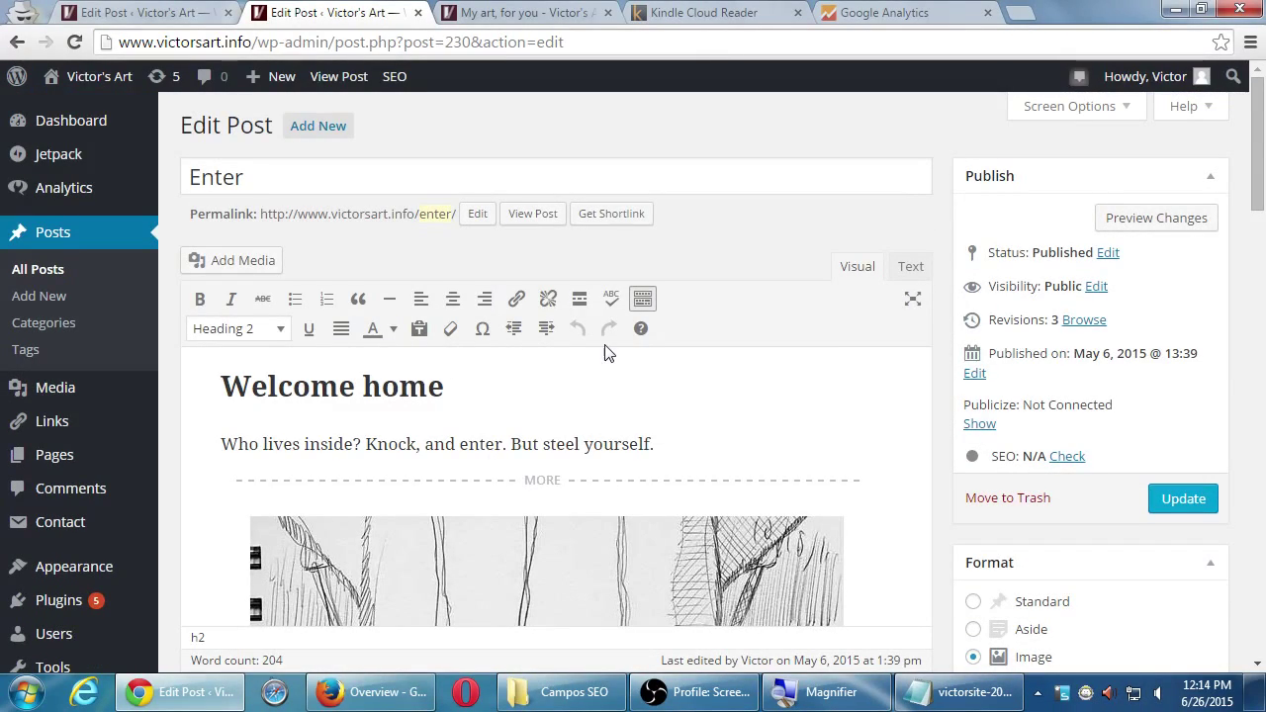
{"action": "scroll", "coordinate": [608, 369], "scroll_direction": "down", "scroll_amount": 3}
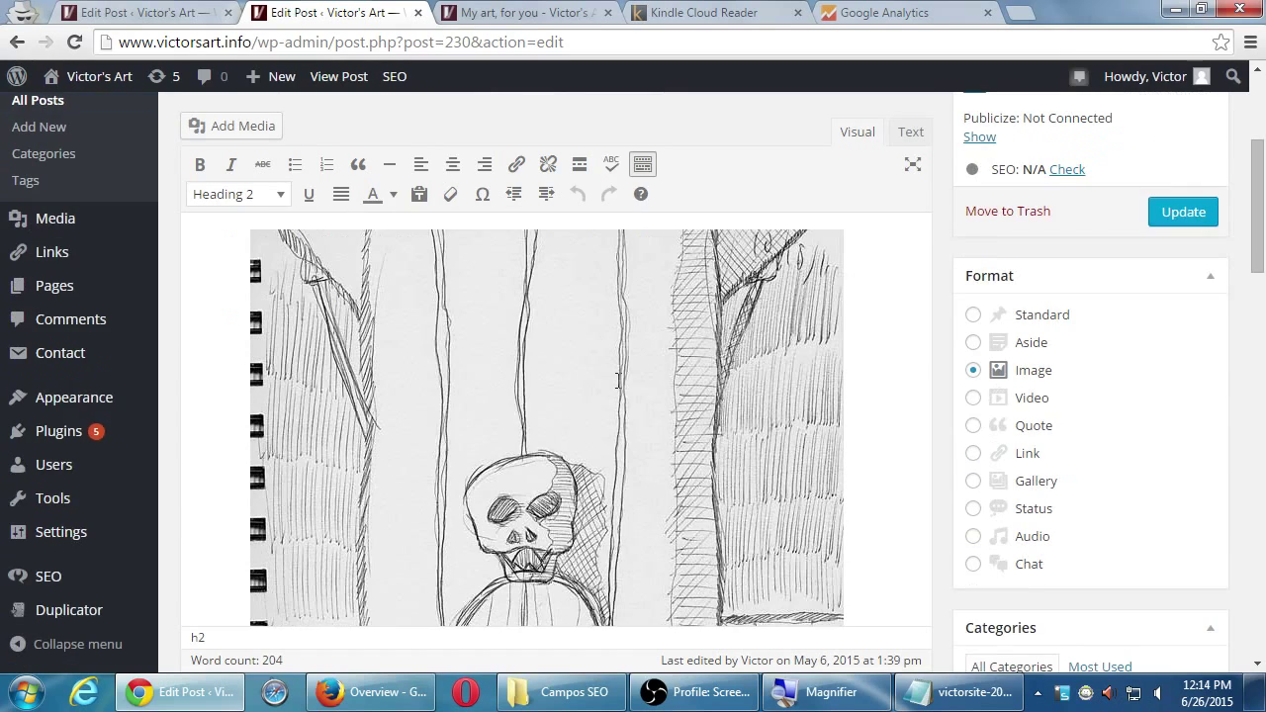
{"action": "scroll", "coordinate": [486, 310], "scroll_direction": "up", "scroll_amount": 1}
{"action": "scroll", "coordinate": [424, 331], "scroll_direction": "up", "scroll_amount": 2}
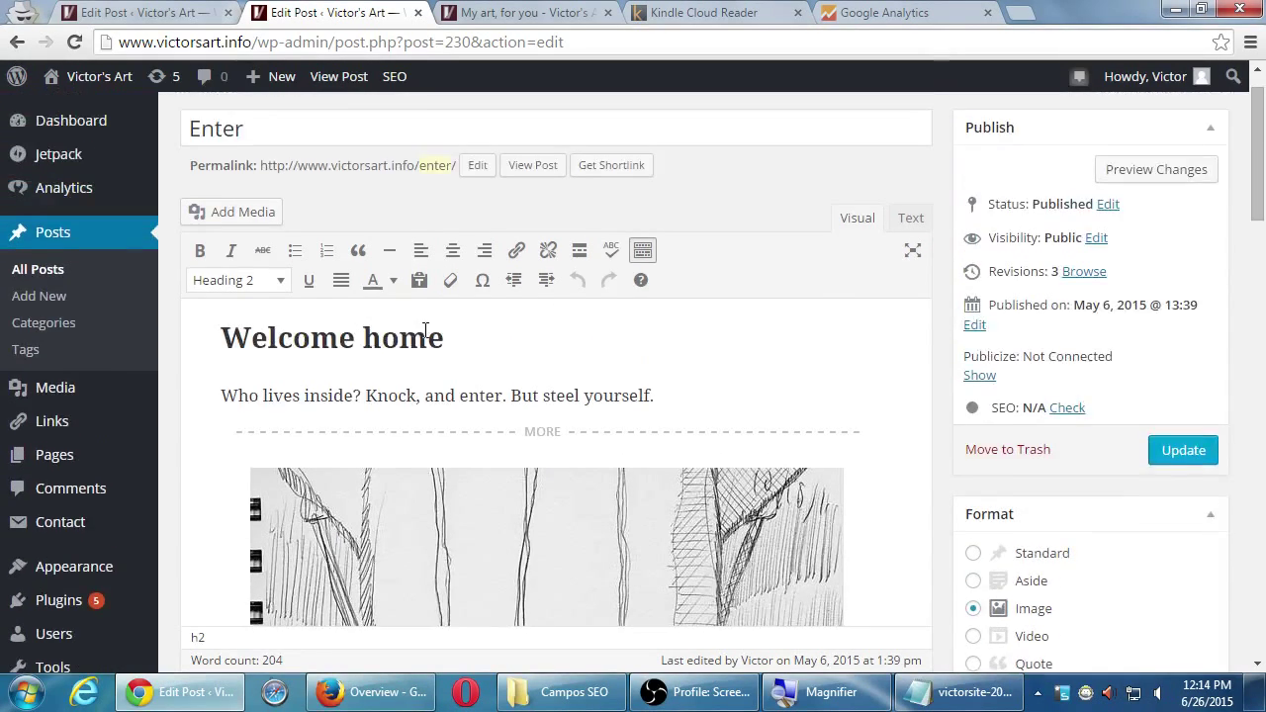
{"action": "scroll", "coordinate": [429, 331], "scroll_direction": "down", "scroll_amount": 1}
{"action": "scroll", "coordinate": [531, 334], "scroll_direction": "down", "scroll_amount": 3}
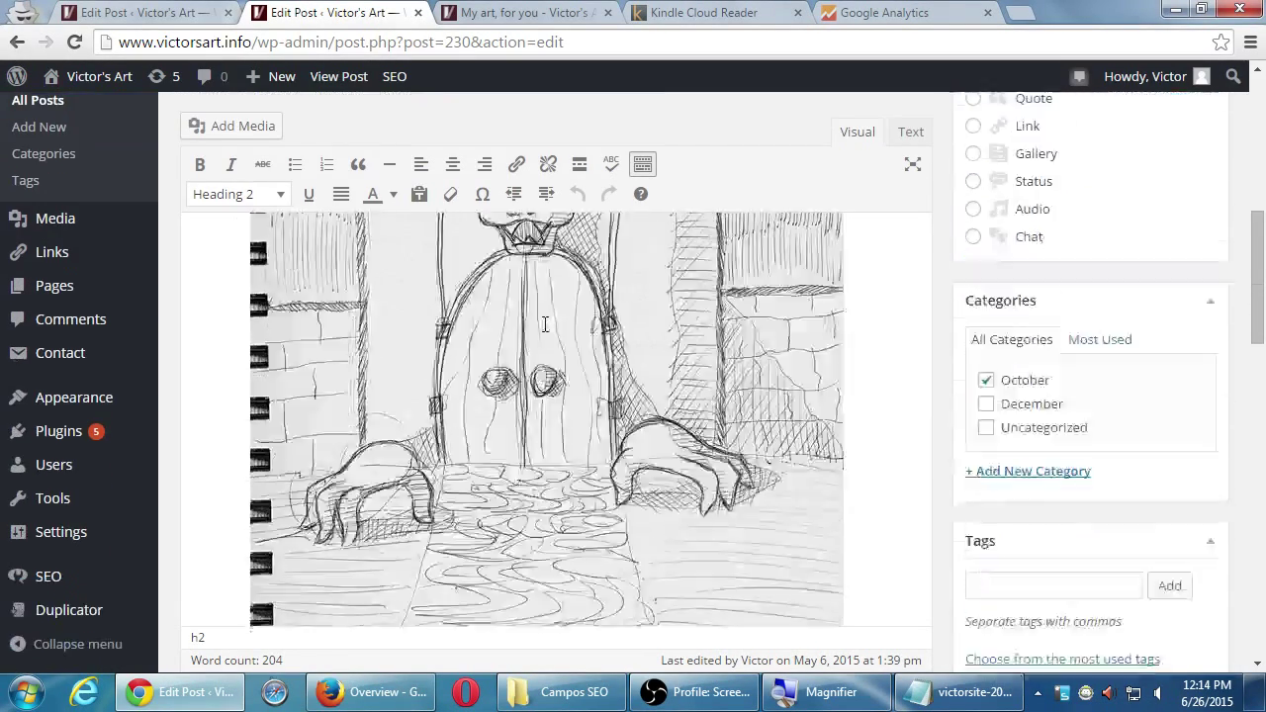
{"action": "scroll", "coordinate": [534, 337], "scroll_direction": "down", "scroll_amount": 3}
{"action": "scroll", "coordinate": [330, 384], "scroll_direction": "down", "scroll_amount": 3}
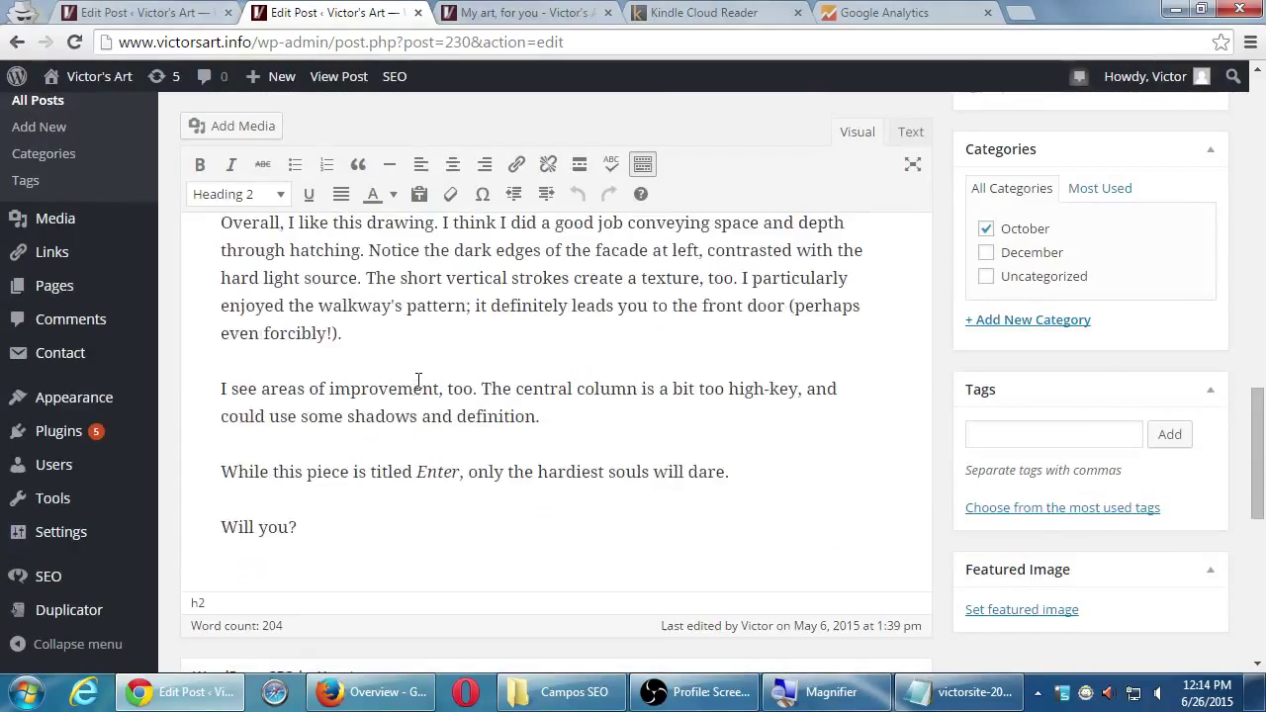
{"action": "scroll", "coordinate": [501, 408], "scroll_direction": "up", "scroll_amount": 5}
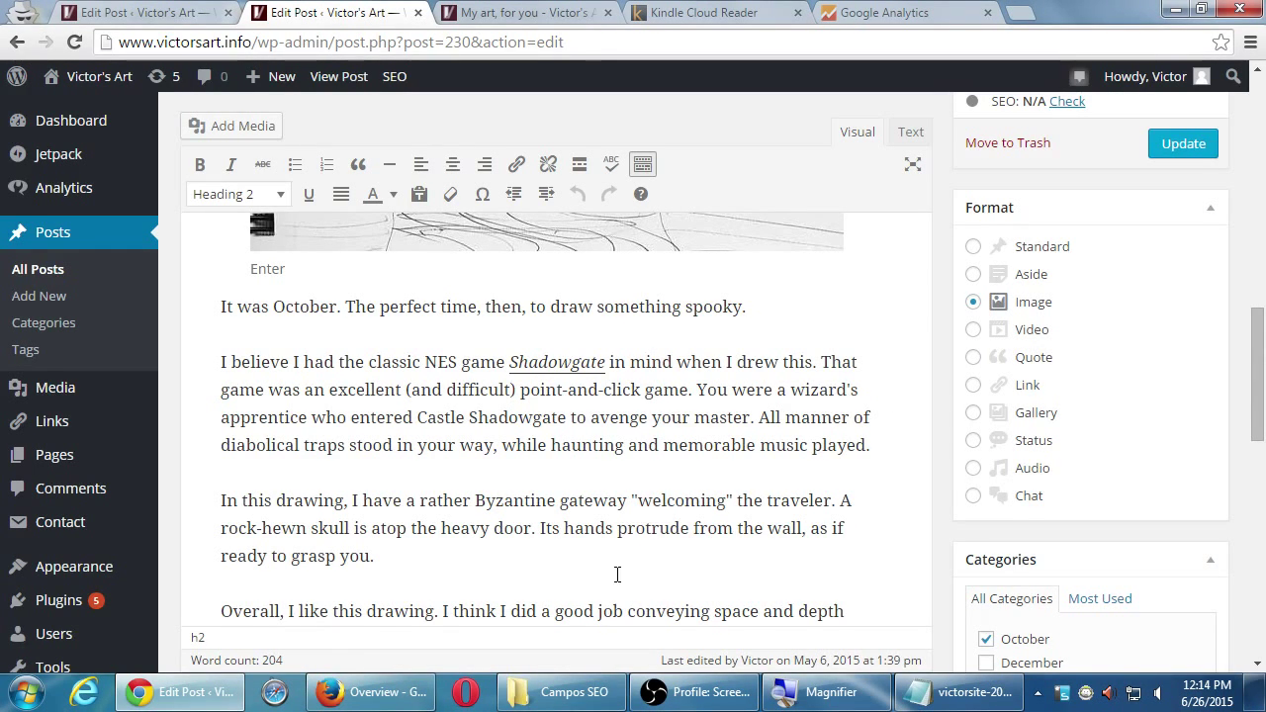
{"action": "scroll", "coordinate": [584, 589], "scroll_direction": "down", "scroll_amount": 2}
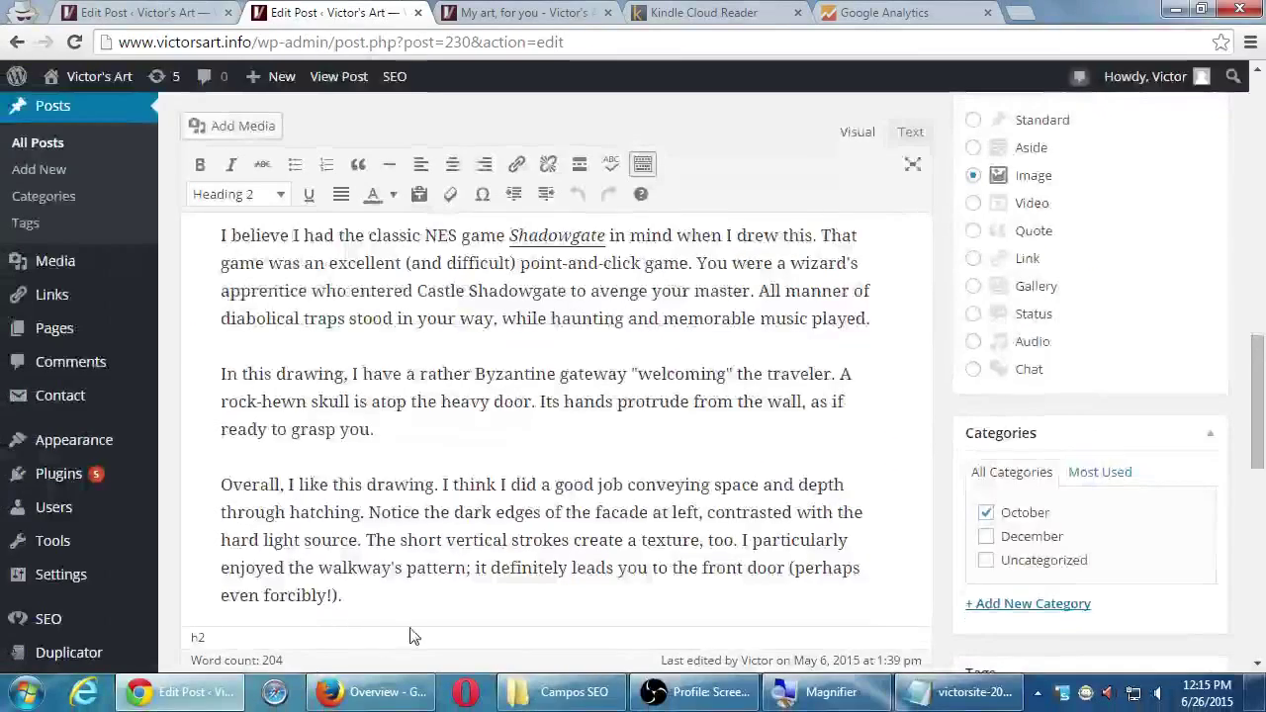
{"action": "scroll", "coordinate": [480, 605], "scroll_direction": "down", "scroll_amount": 3}
{"action": "scroll", "coordinate": [488, 606], "scroll_direction": "down", "scroll_amount": 5}
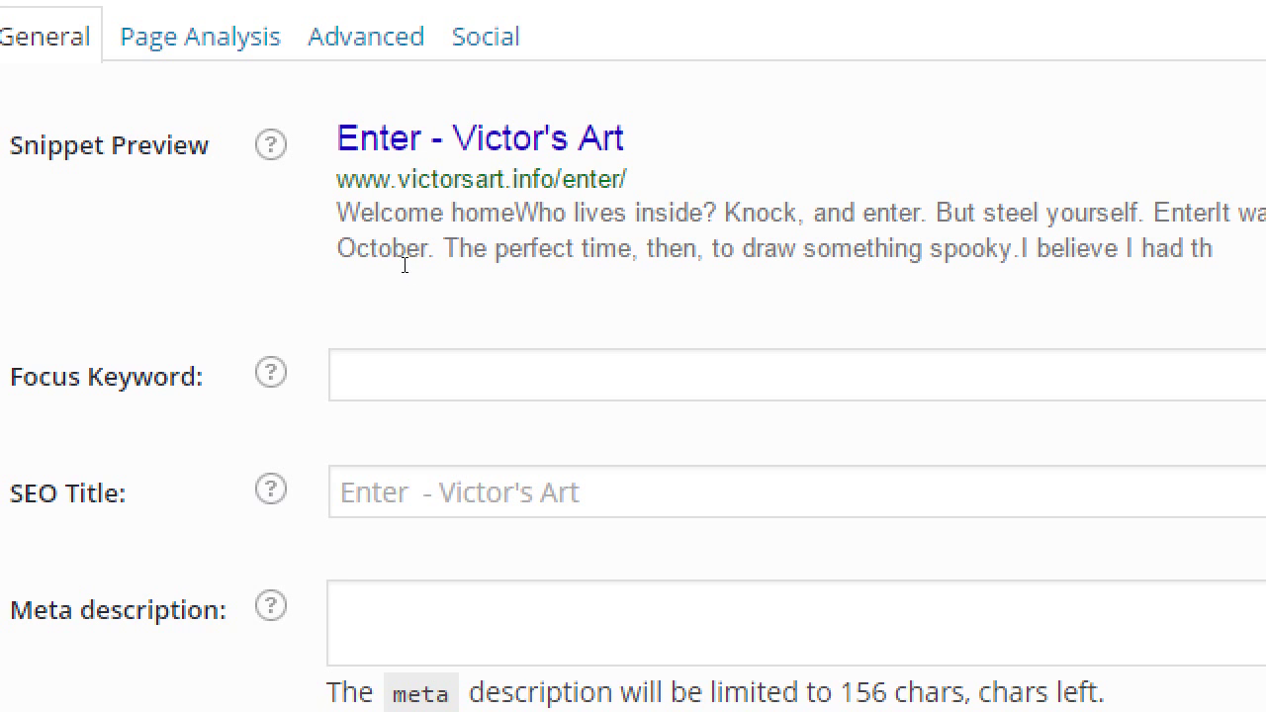
{"action": "left_click_drag", "start_coordinate": [405, 265], "coordinate": [845, 300]}
{"action": "left_click", "coordinate": [841, 291]}
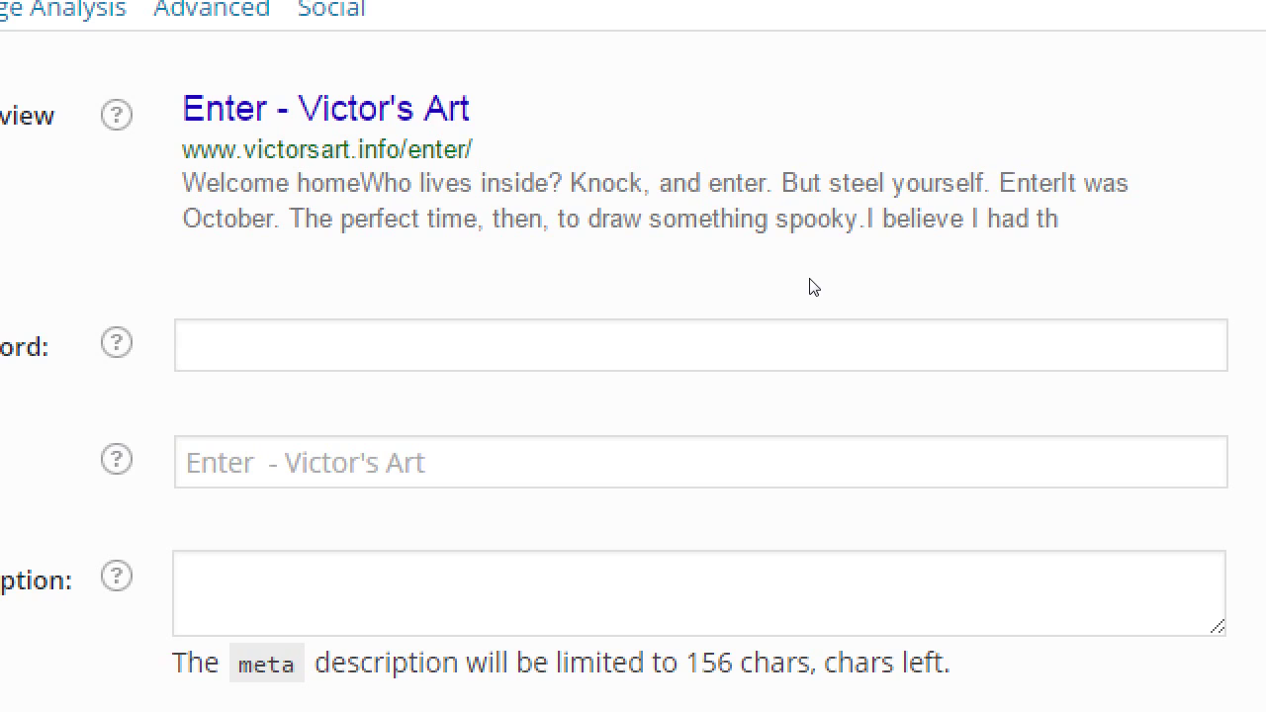
{"action": "scroll", "coordinate": [621, 314], "scroll_direction": "up", "scroll_amount": 15}
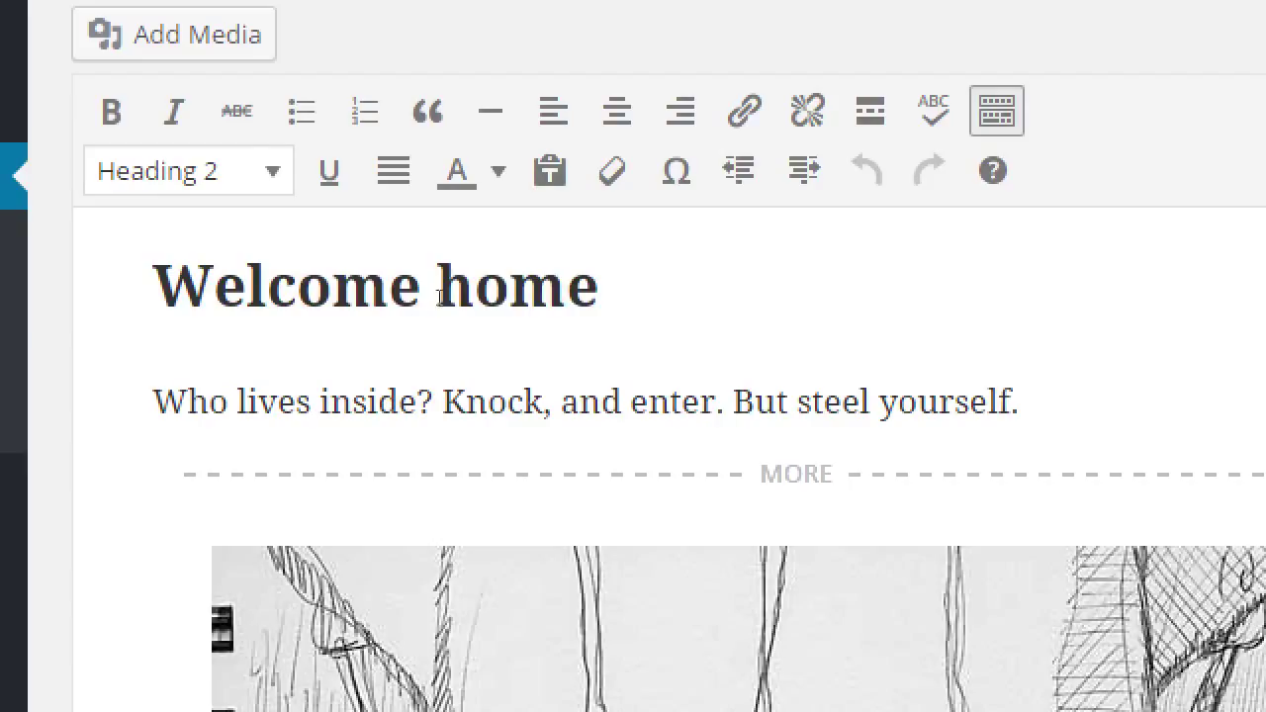
{"action": "left_click_drag", "start_coordinate": [195, 244], "coordinate": [333, 242]}
{"action": "left_click_drag", "start_coordinate": [384, 288], "coordinate": [151, 287]}
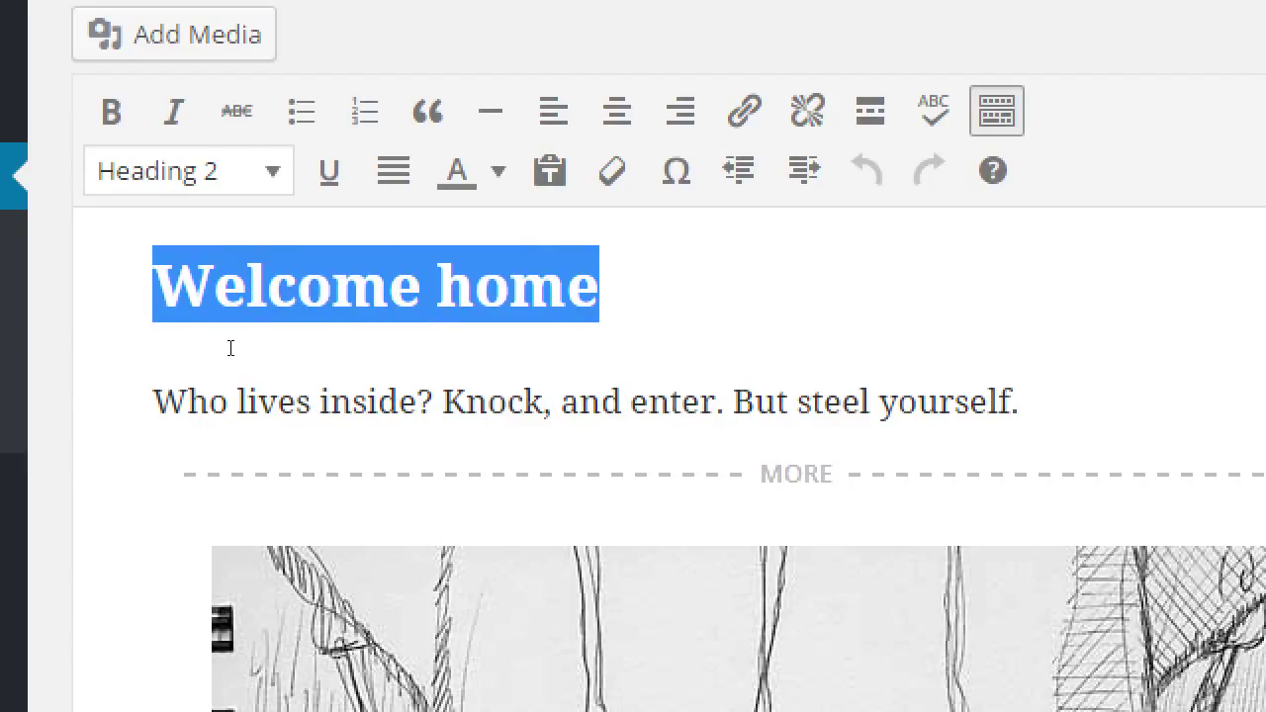
{"action": "key", "text": "Right"}
{"action": "key", "text": "Right"}
{"action": "key", "text": "shift+Right"}
{"action": "key", "text": "shift+Right"}
{"action": "key", "text": "shift+Right"}
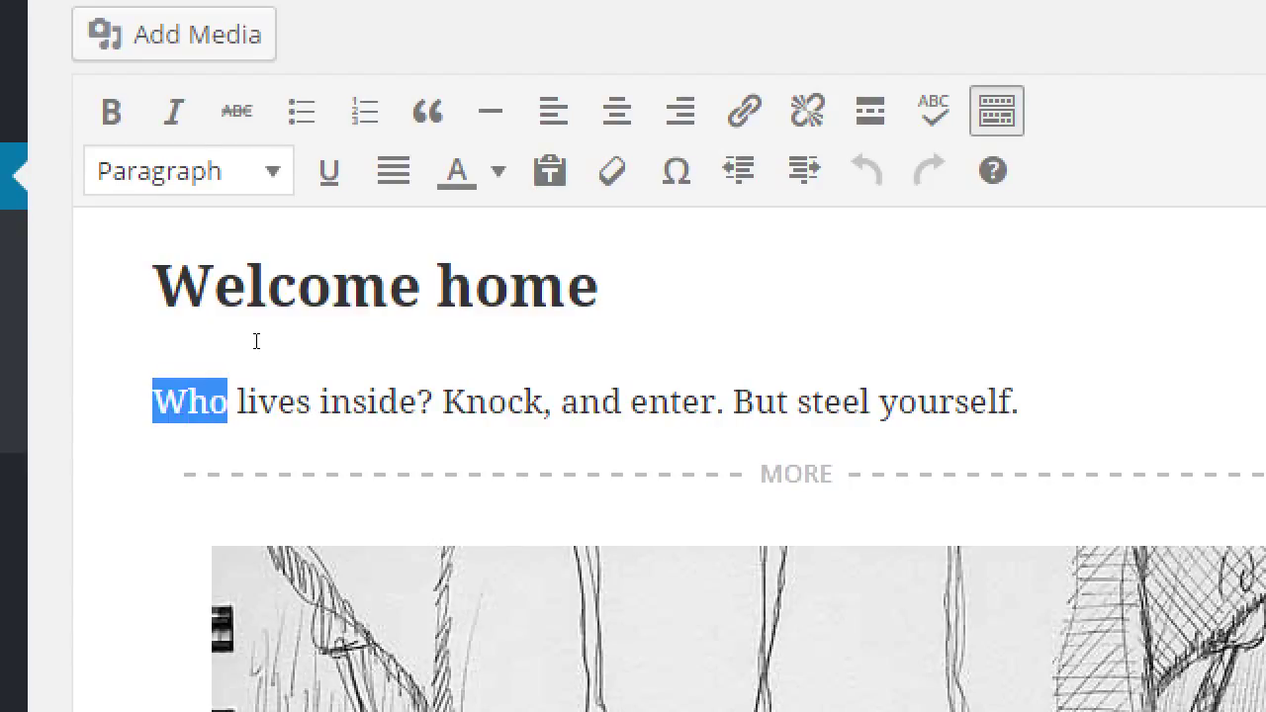
{"action": "scroll", "coordinate": [256, 341], "scroll_direction": "down", "scroll_amount": 15}
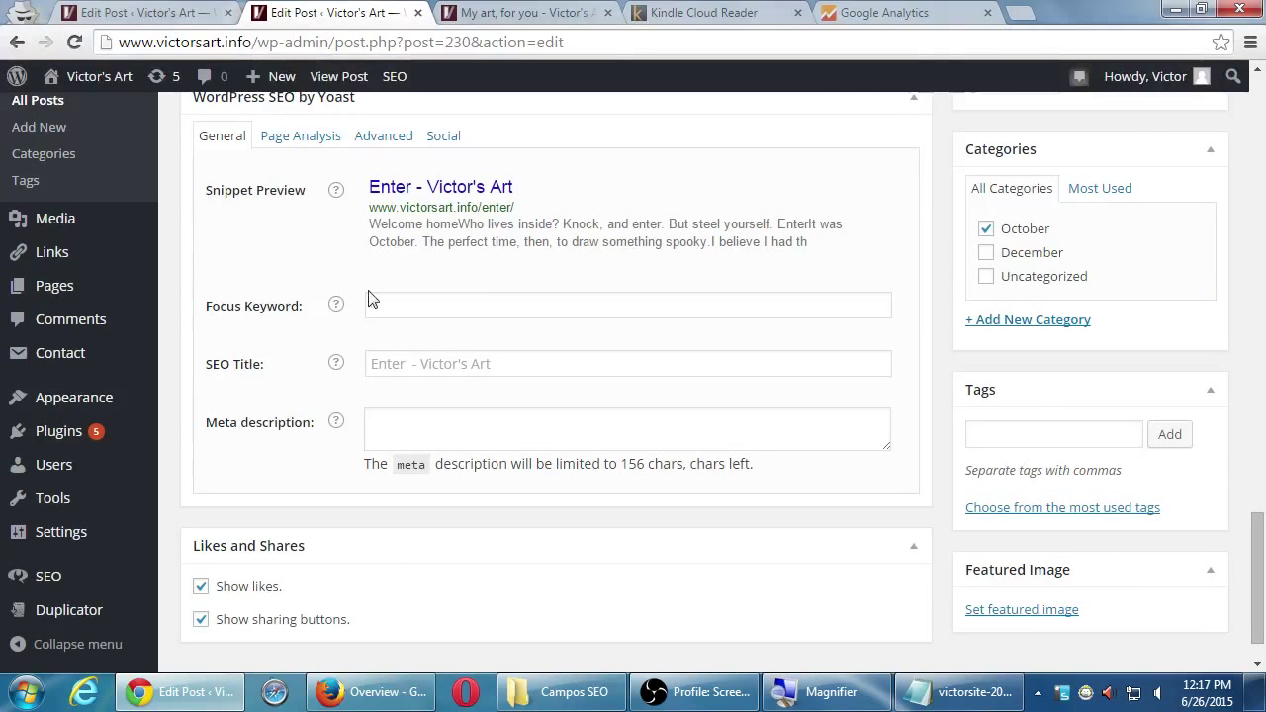
{"action": "scroll", "coordinate": [396, 346], "scroll_direction": "up", "scroll_amount": 10}
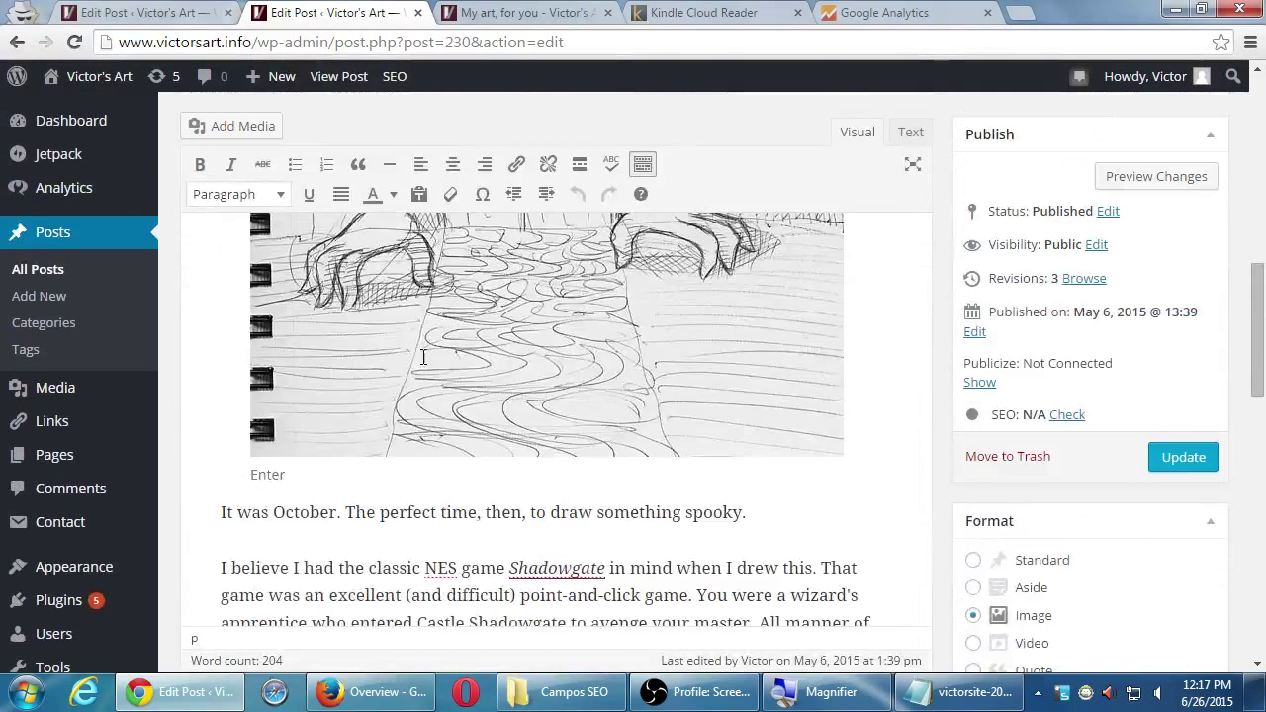
{"action": "scroll", "coordinate": [422, 357], "scroll_direction": "up", "scroll_amount": 3}
{"action": "scroll", "coordinate": [579, 431], "scroll_direction": "down", "scroll_amount": 1}
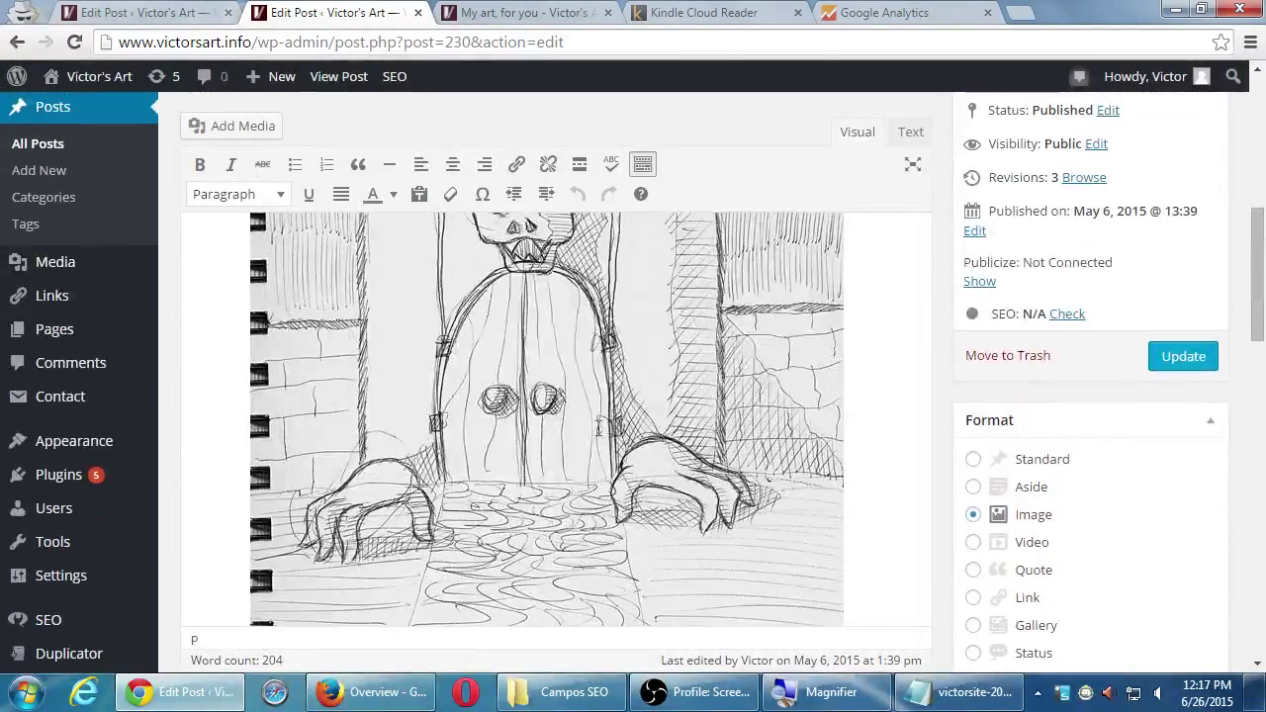
{"action": "scroll", "coordinate": [579, 421], "scroll_direction": "up", "scroll_amount": 5}
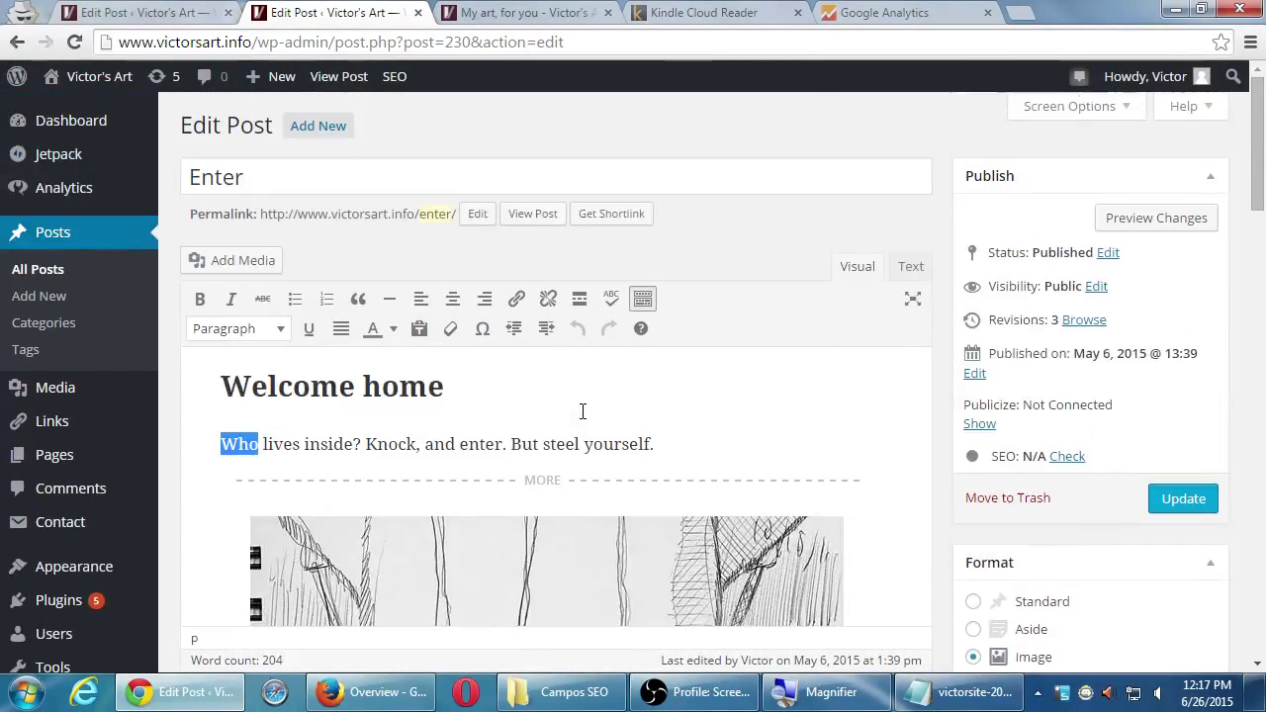
{"action": "scroll", "coordinate": [583, 412], "scroll_direction": "down", "scroll_amount": 8}
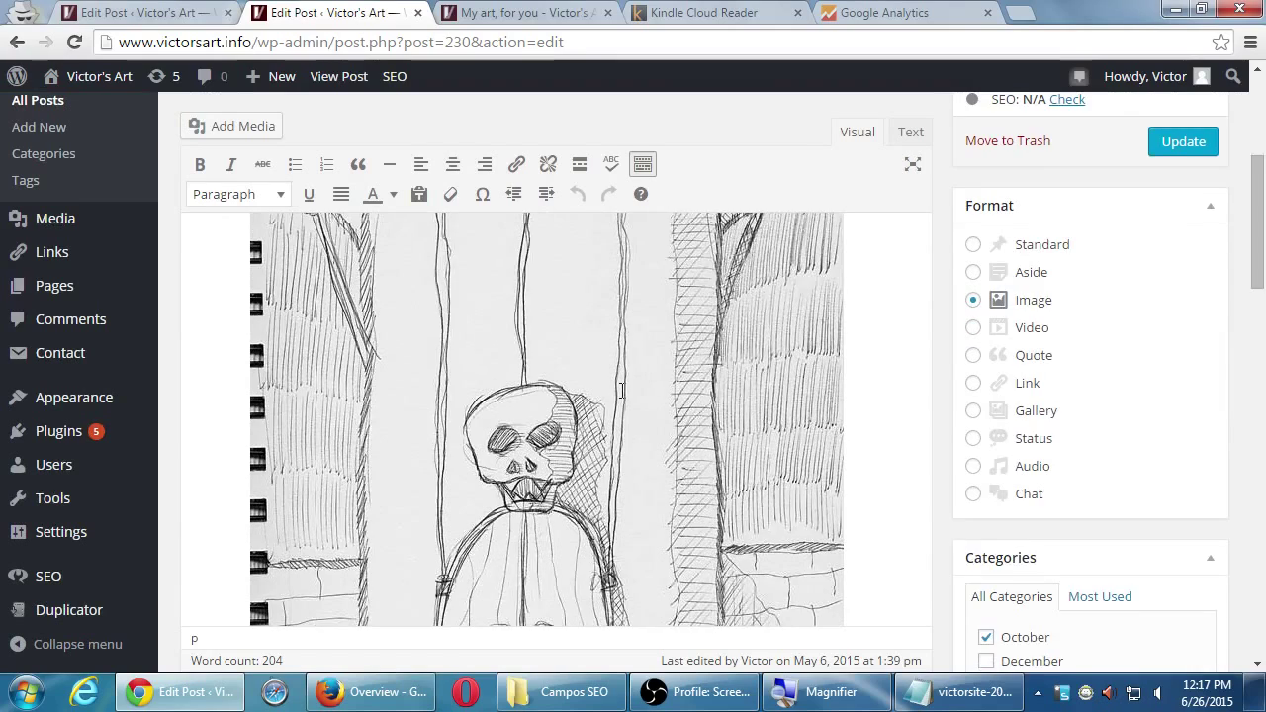
{"action": "scroll", "coordinate": [622, 390], "scroll_direction": "down", "scroll_amount": 2}
{"action": "scroll", "coordinate": [615, 376], "scroll_direction": "down", "scroll_amount": 3}
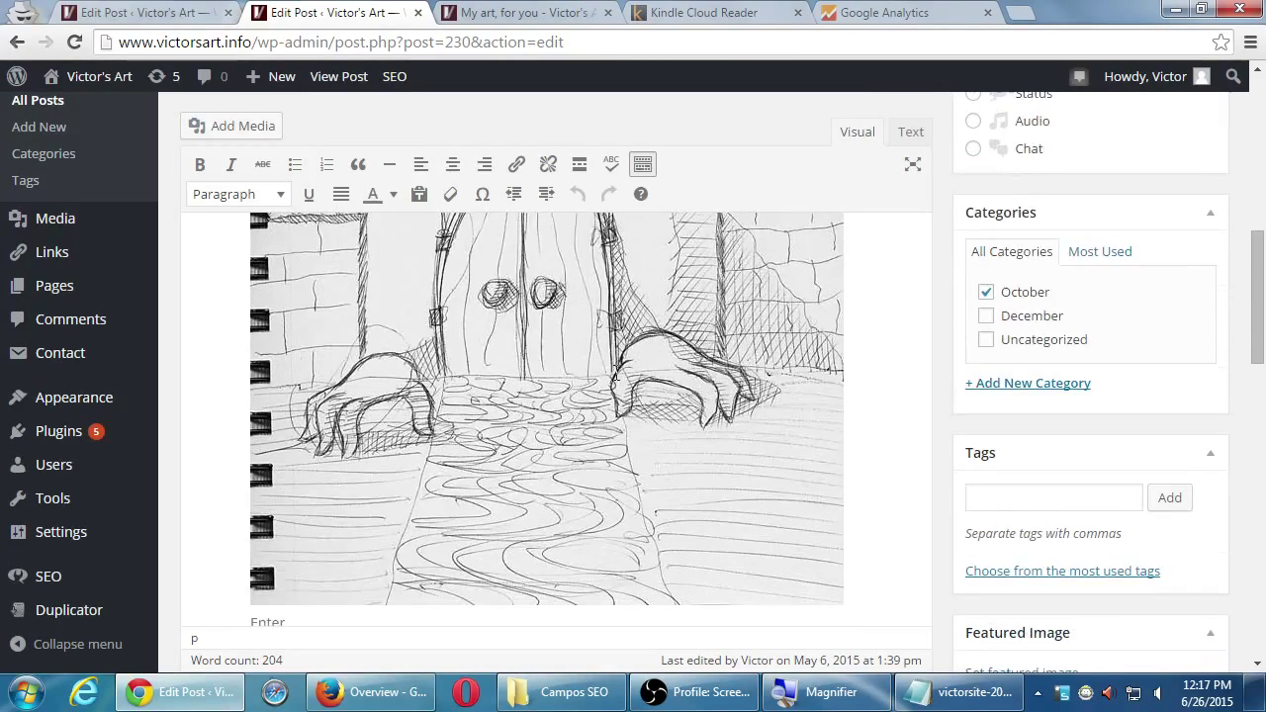
{"action": "scroll", "coordinate": [616, 375], "scroll_direction": "down", "scroll_amount": 5}
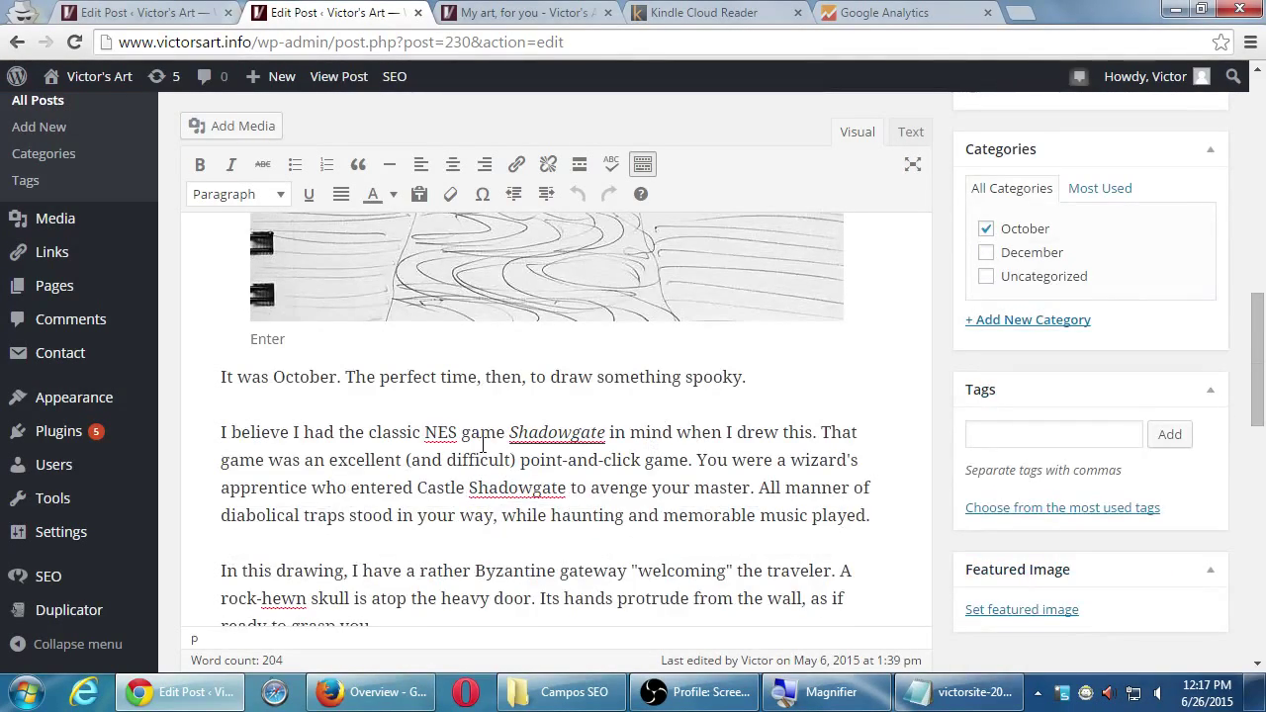
{"action": "double_click", "coordinate": [305, 377]}
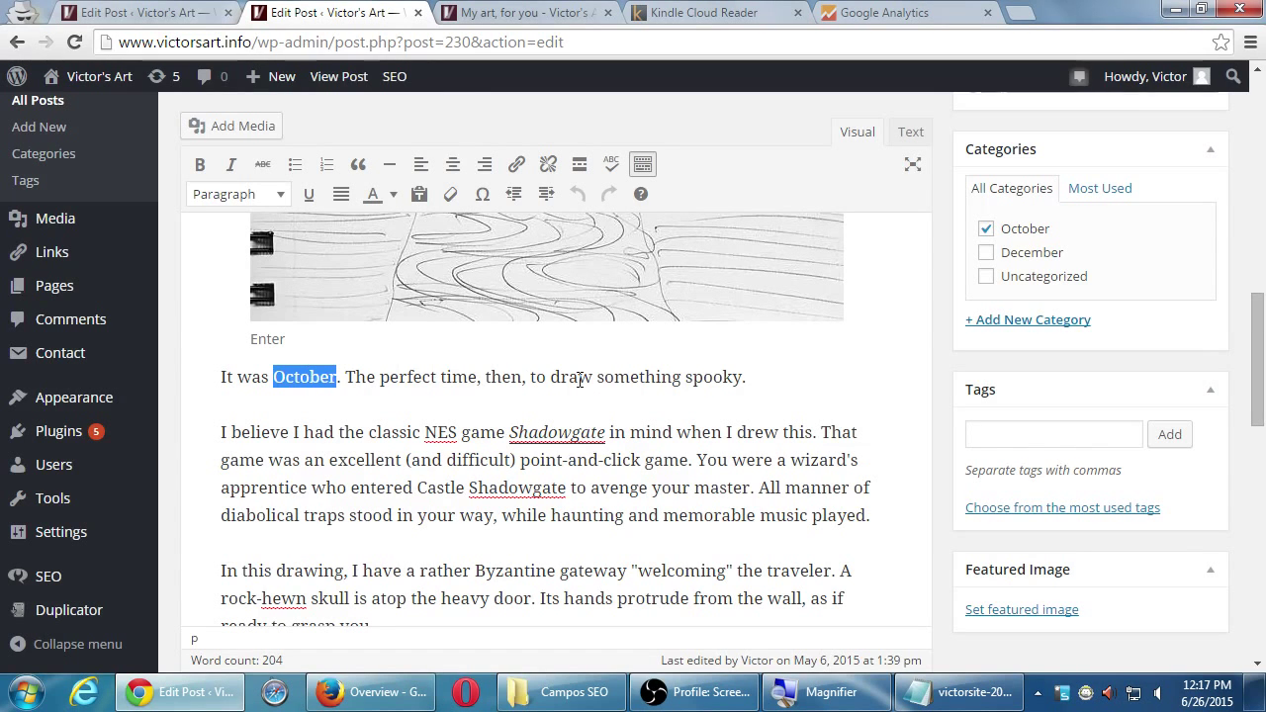
{"action": "scroll", "coordinate": [636, 386], "scroll_direction": "down", "scroll_amount": 4}
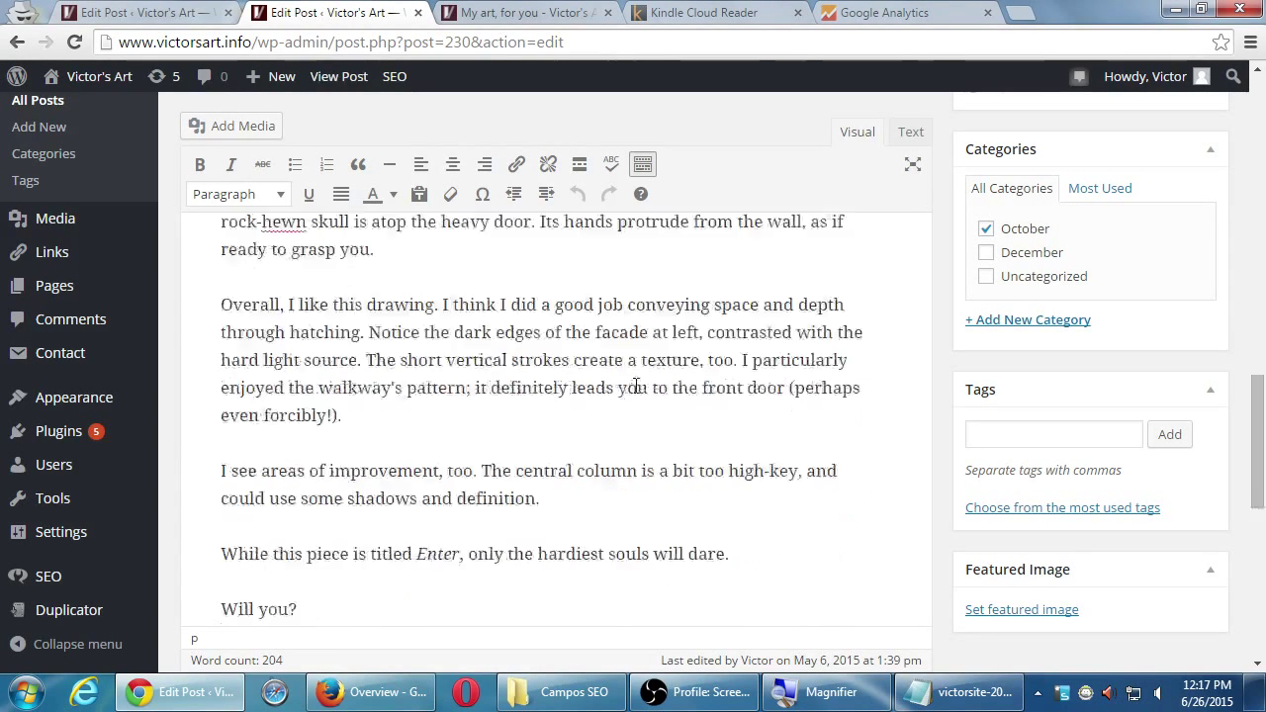
{"action": "scroll", "coordinate": [636, 386], "scroll_direction": "down", "scroll_amount": 8}
Set the Yoast focus keyword to 'spooky castle drawing' using the suggestion list
{"action": "left_click", "coordinate": [578, 438]}
{"action": "type", "text": "spooky drawi"}
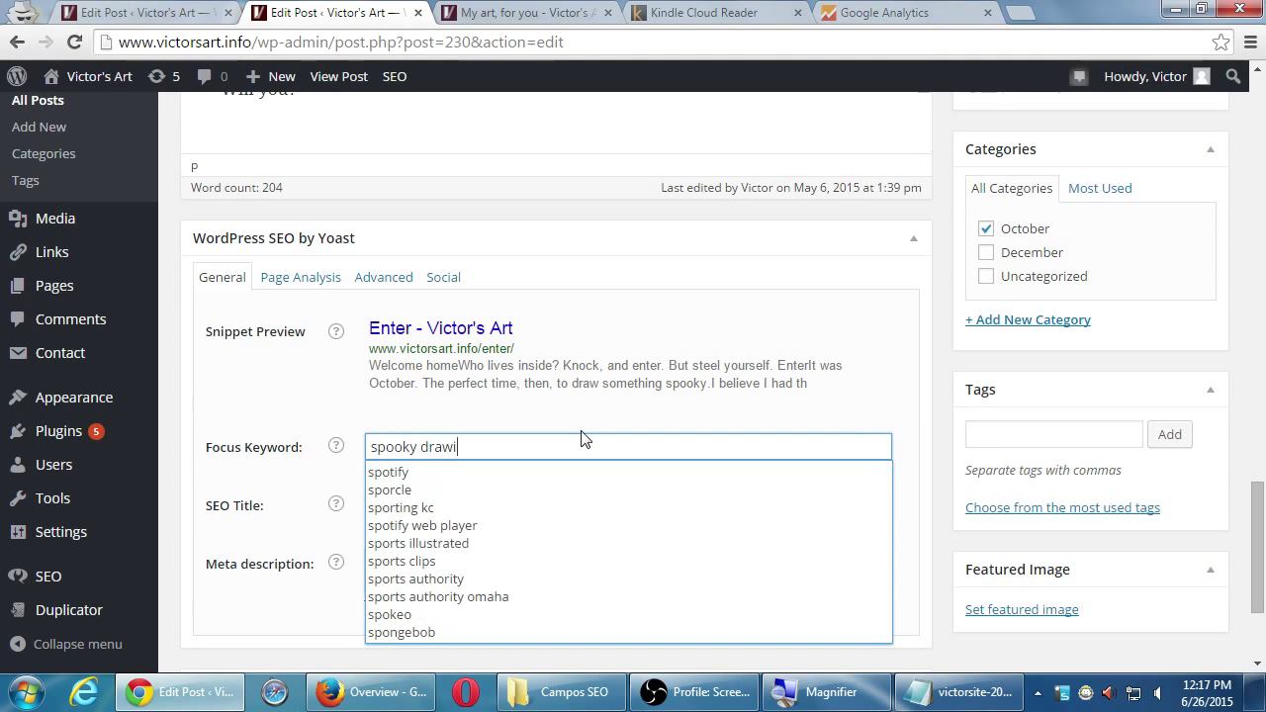
{"action": "type", "text": "ng"}
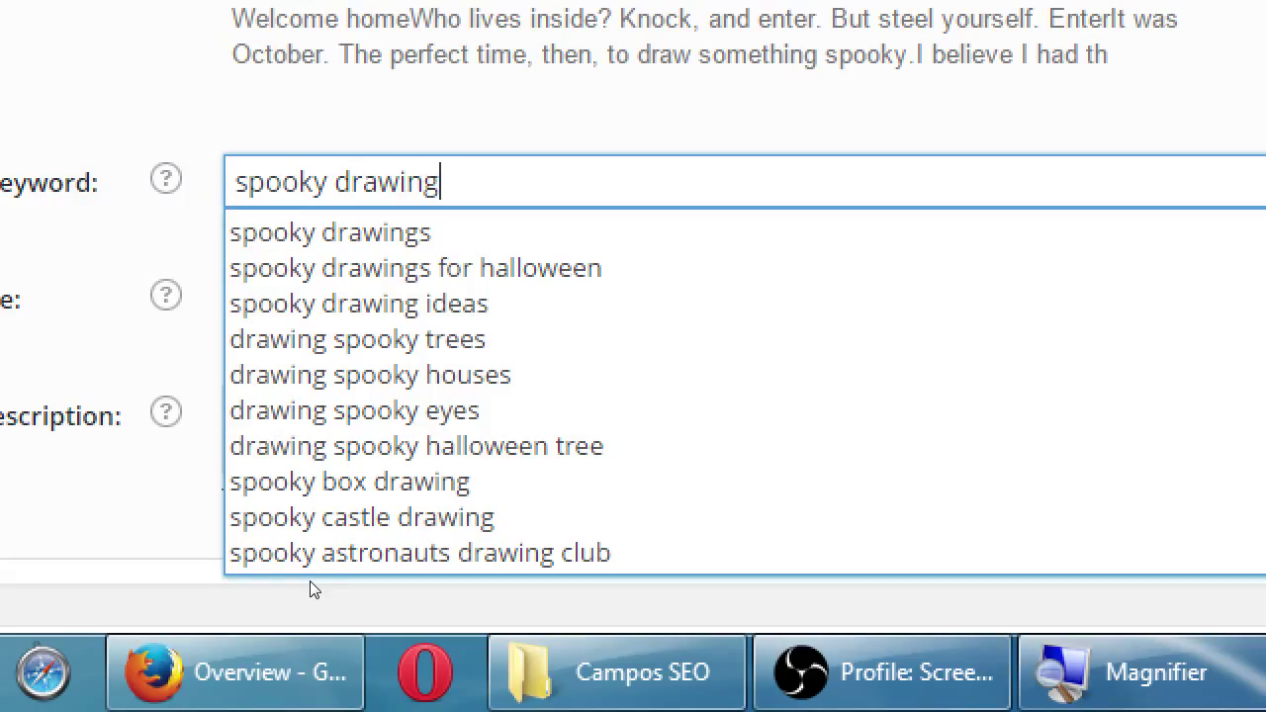
{"action": "key", "text": "Up"}
{"action": "key", "text": "Up"}
{"action": "key", "text": "Return"}
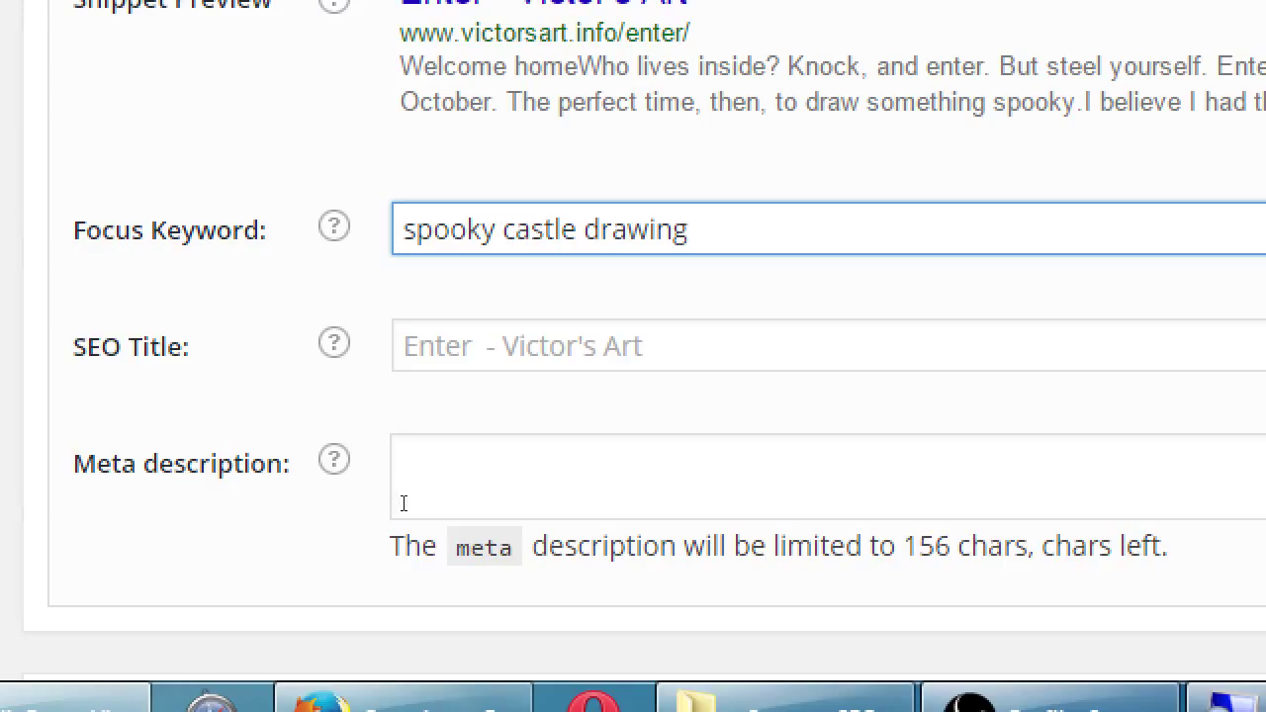
{"action": "key", "text": "Tab"}
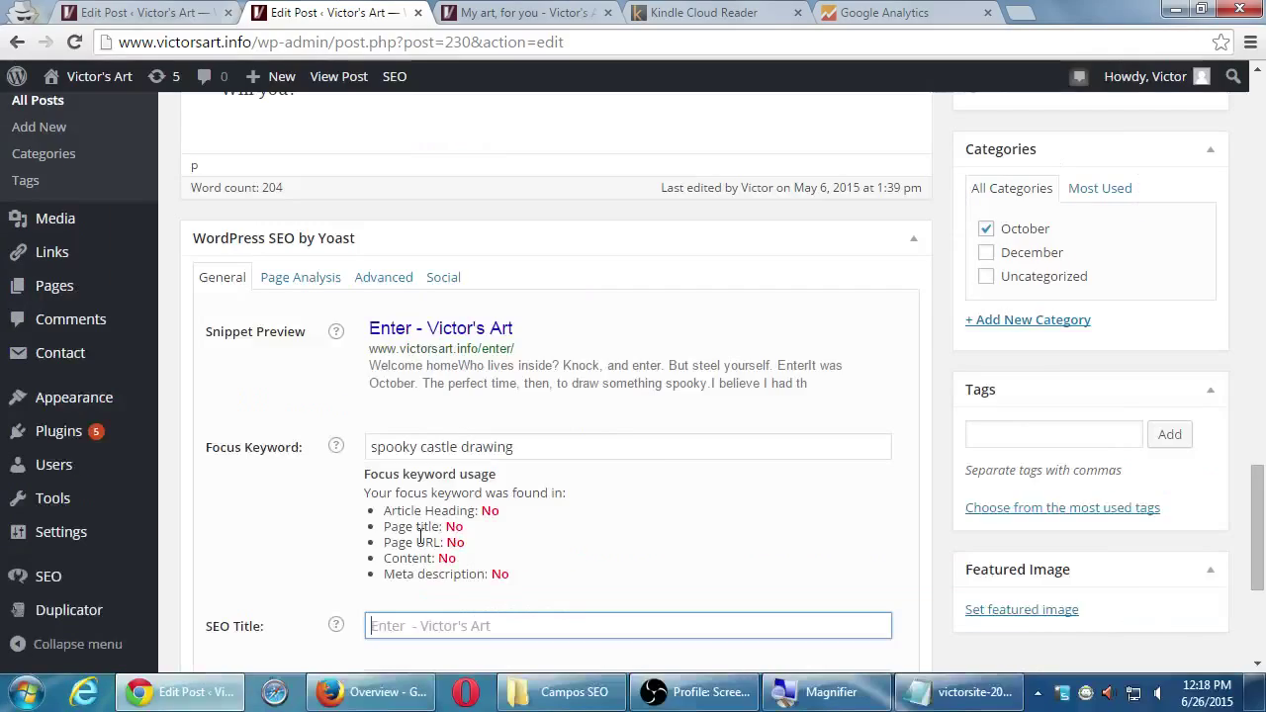
Type the SEO title 'Spooky Castle Drawing in Pen', correcting typos along the way
{"action": "scroll", "coordinate": [424, 535], "scroll_direction": "up", "scroll_amount": 5}
{"action": "scroll", "coordinate": [423, 535], "scroll_direction": "up", "scroll_amount": 10}
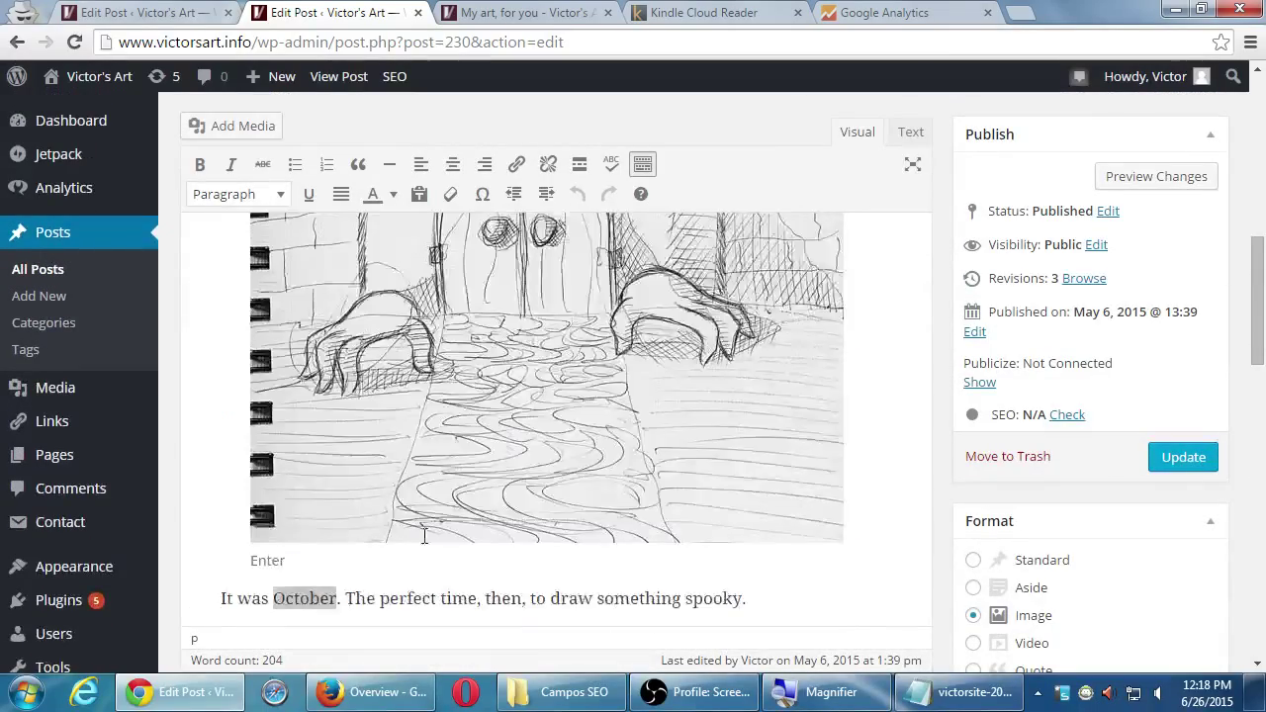
{"action": "scroll", "coordinate": [425, 535], "scroll_direction": "up", "scroll_amount": 3}
{"action": "scroll", "coordinate": [426, 535], "scroll_direction": "down", "scroll_amount": 15}
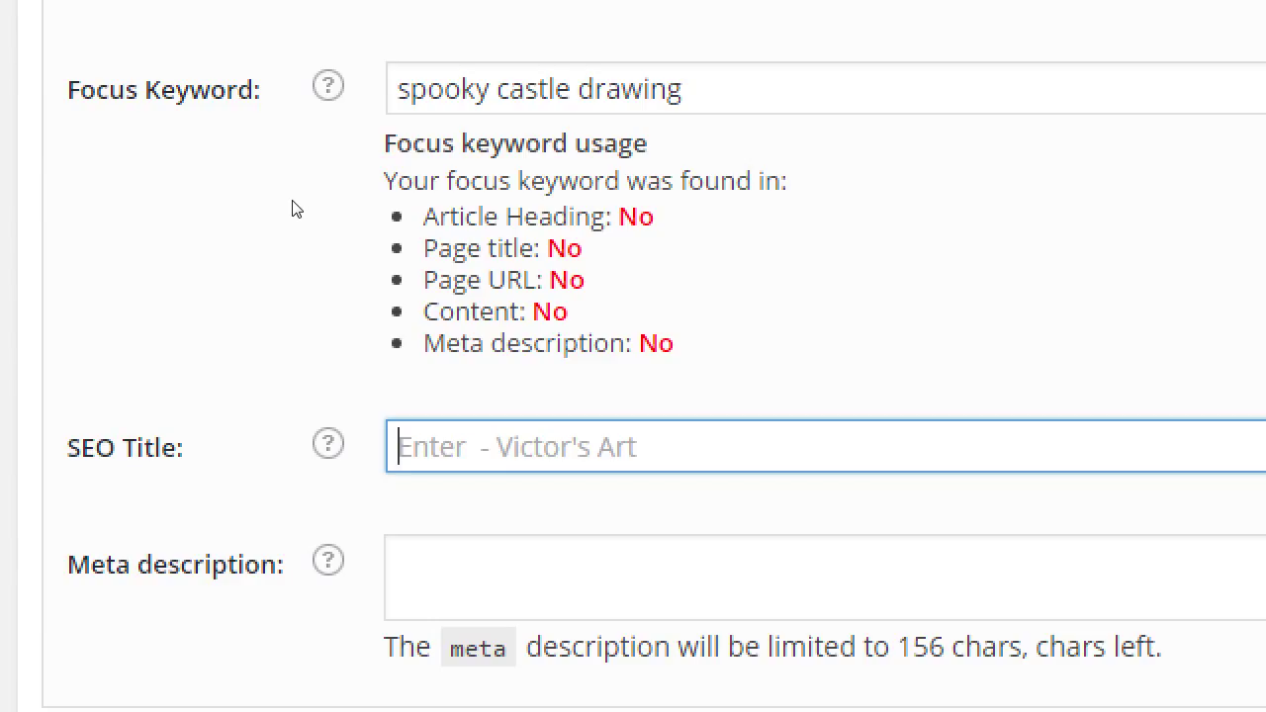
{"action": "type", "text": "S"}
{"action": "key", "text": "BackSpace"}
{"action": "type", "text": "Spooky "}
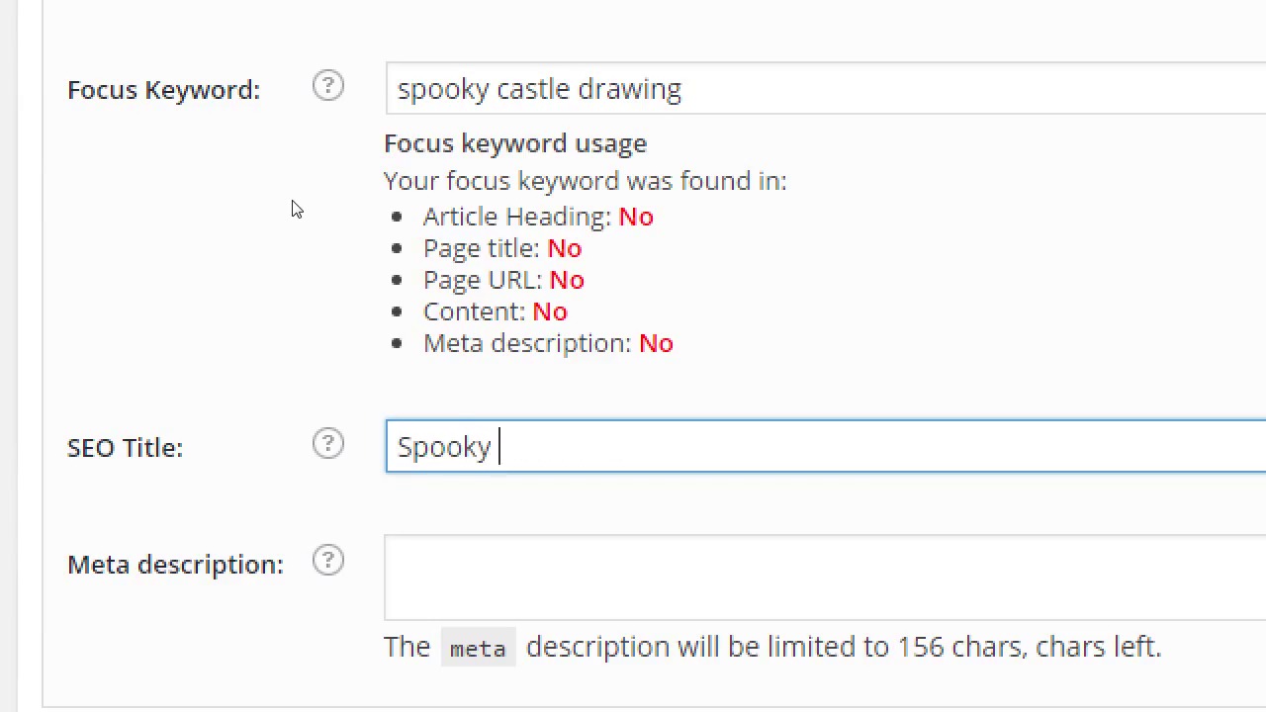
{"action": "type", "text": "Castles"}
{"action": "key", "text": "BackSpace"}
{"action": "key", "text": "BackSpace"}
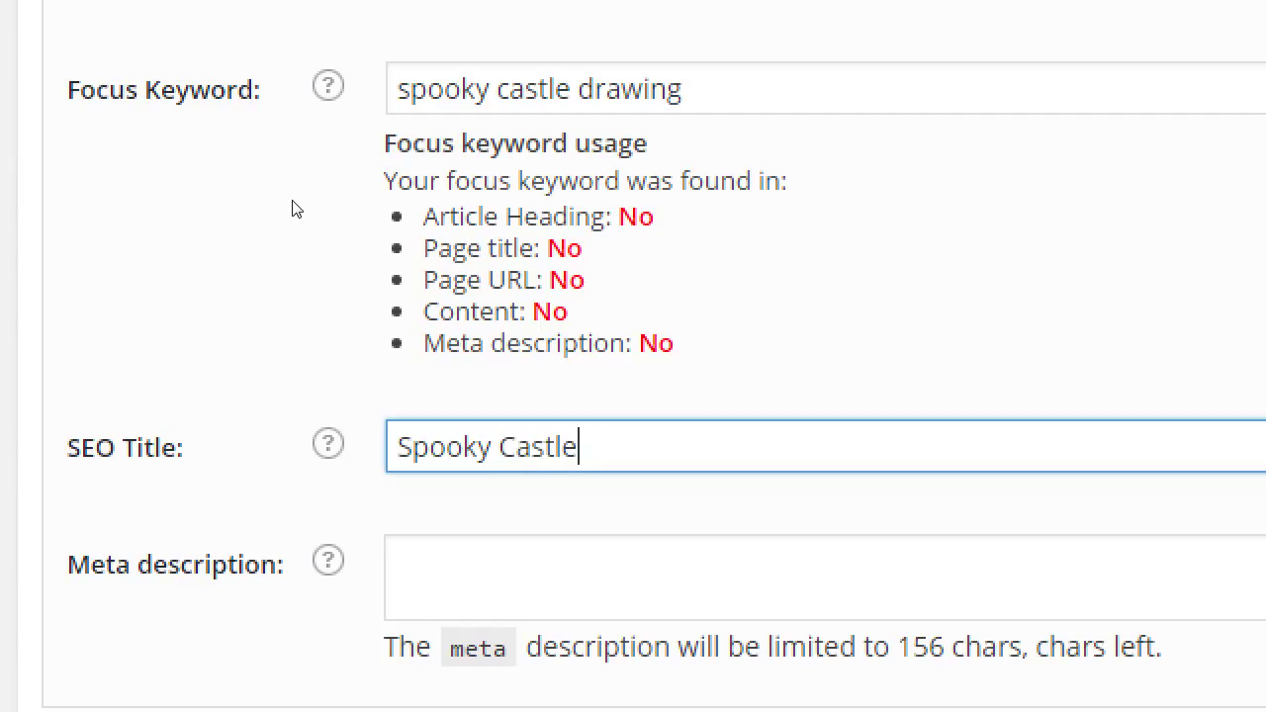
{"action": "type", "text": "Drawing in "}
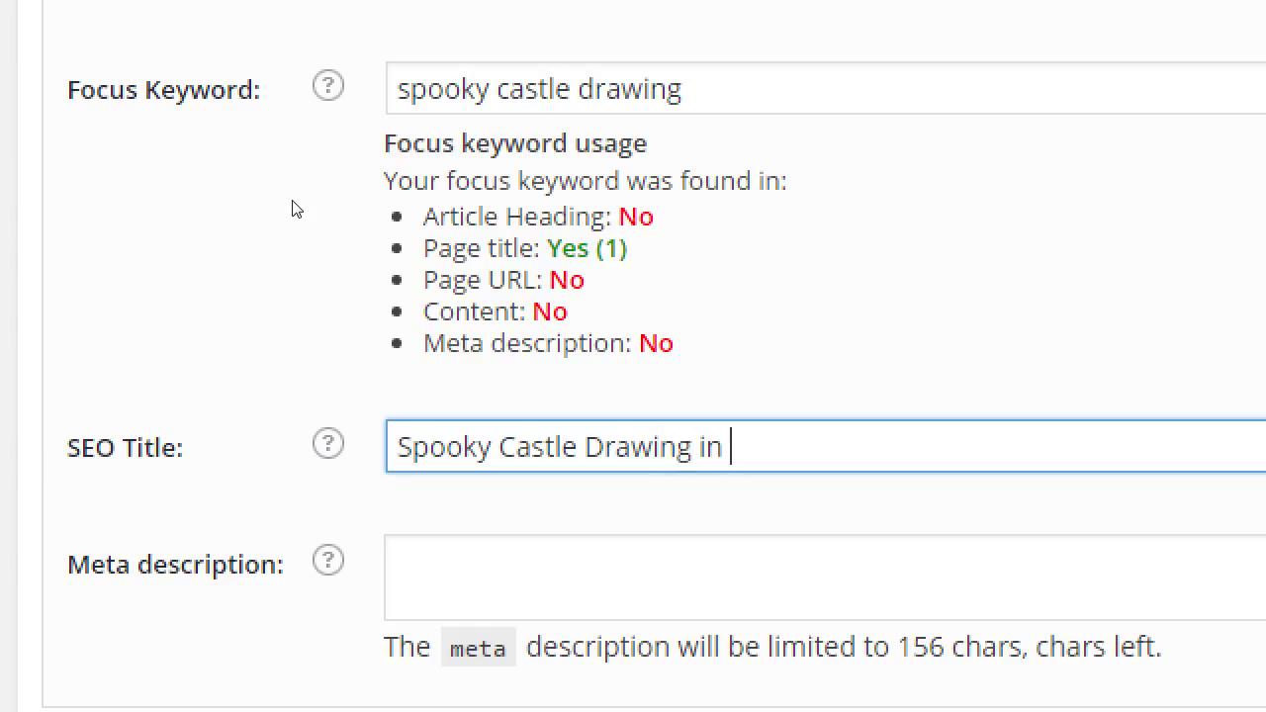
{"action": "type", "text": "Pen"}
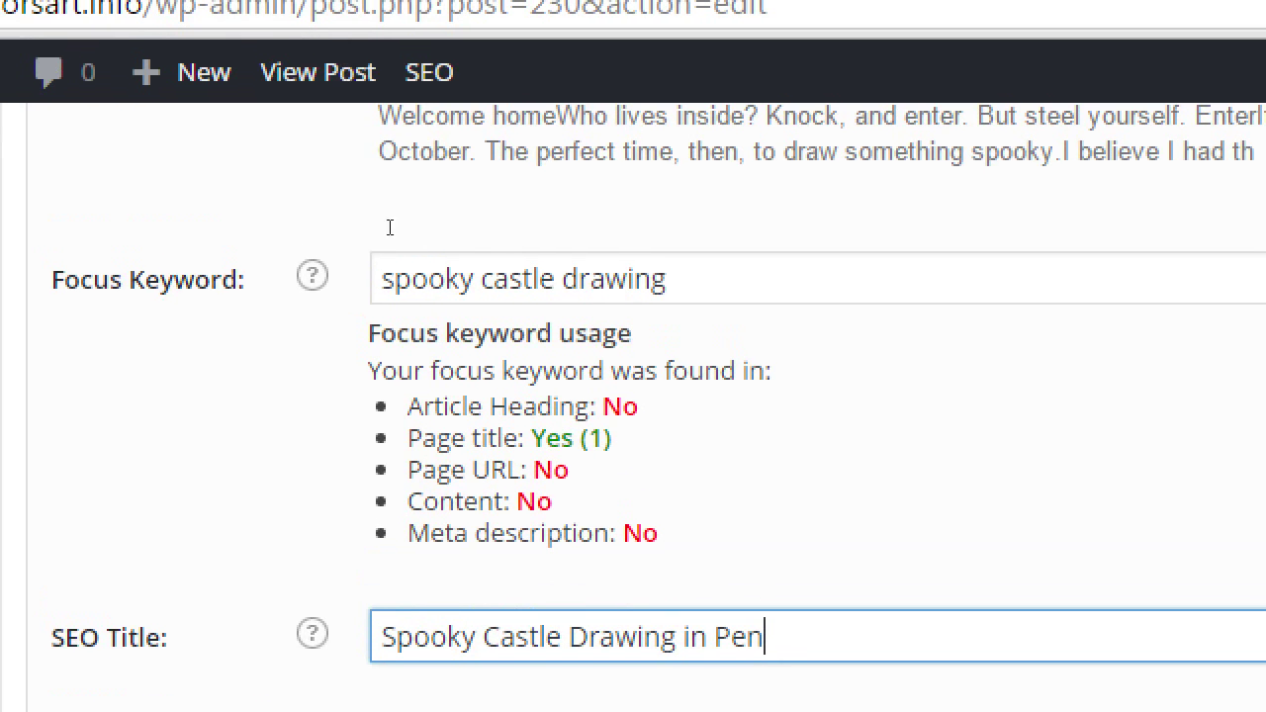
{"action": "scroll", "coordinate": [410, 47], "scroll_direction": "up", "scroll_amount": 3}
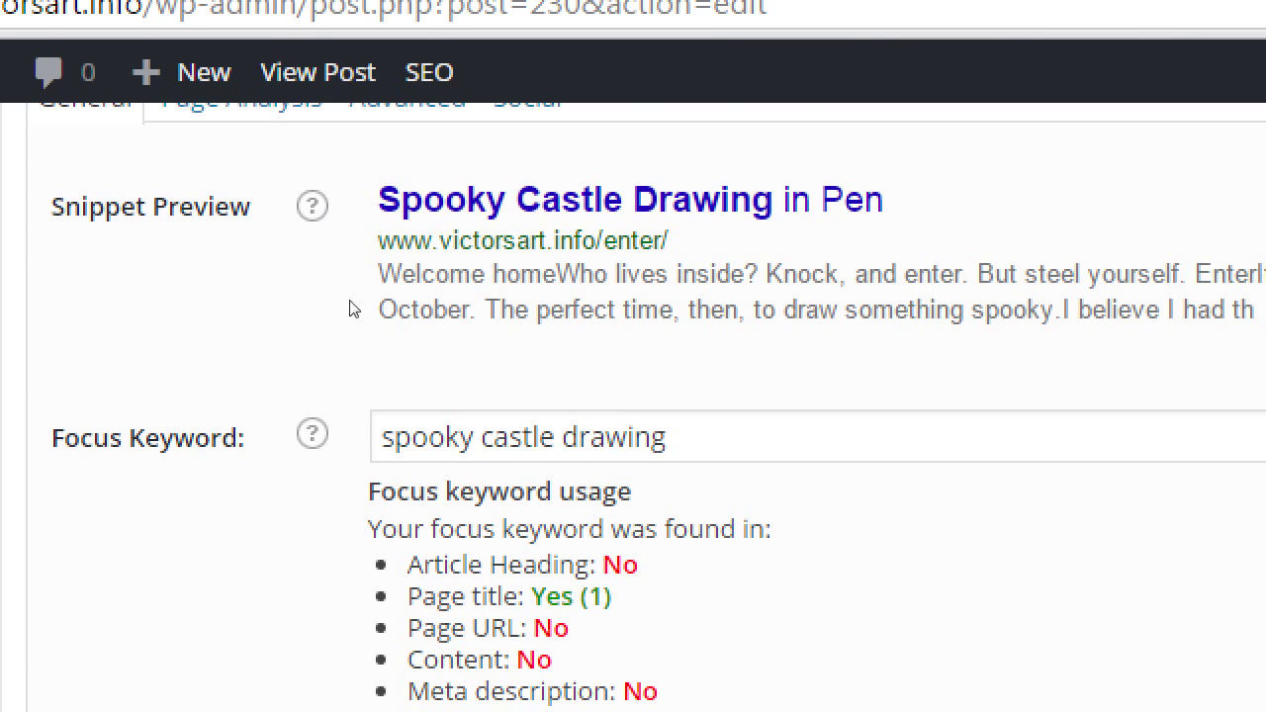
{"action": "scroll", "coordinate": [340, 308], "scroll_direction": "down", "scroll_amount": 3}
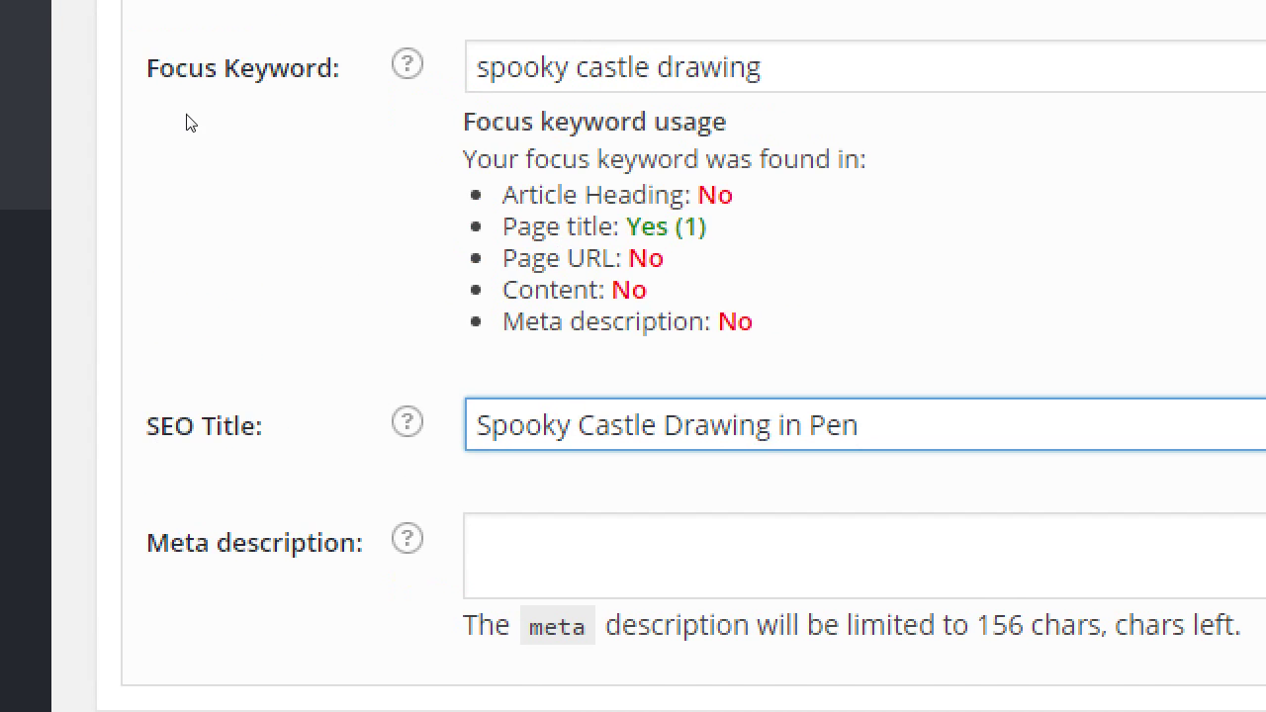
Go back to the focus keyword field, then return to the SEO title field
{"action": "left_click", "coordinate": [531, 184]}
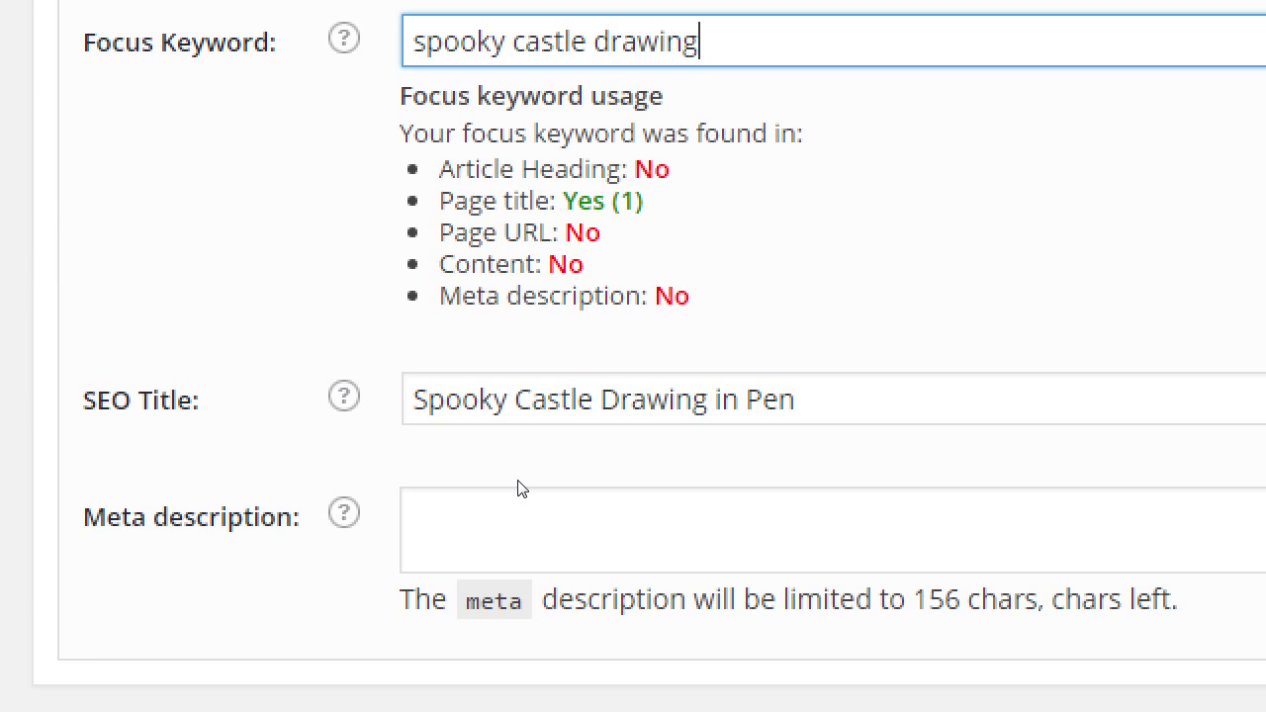
{"action": "scroll", "coordinate": [521, 488], "scroll_direction": "up", "scroll_amount": 2}
{"action": "key", "text": "Tab"}
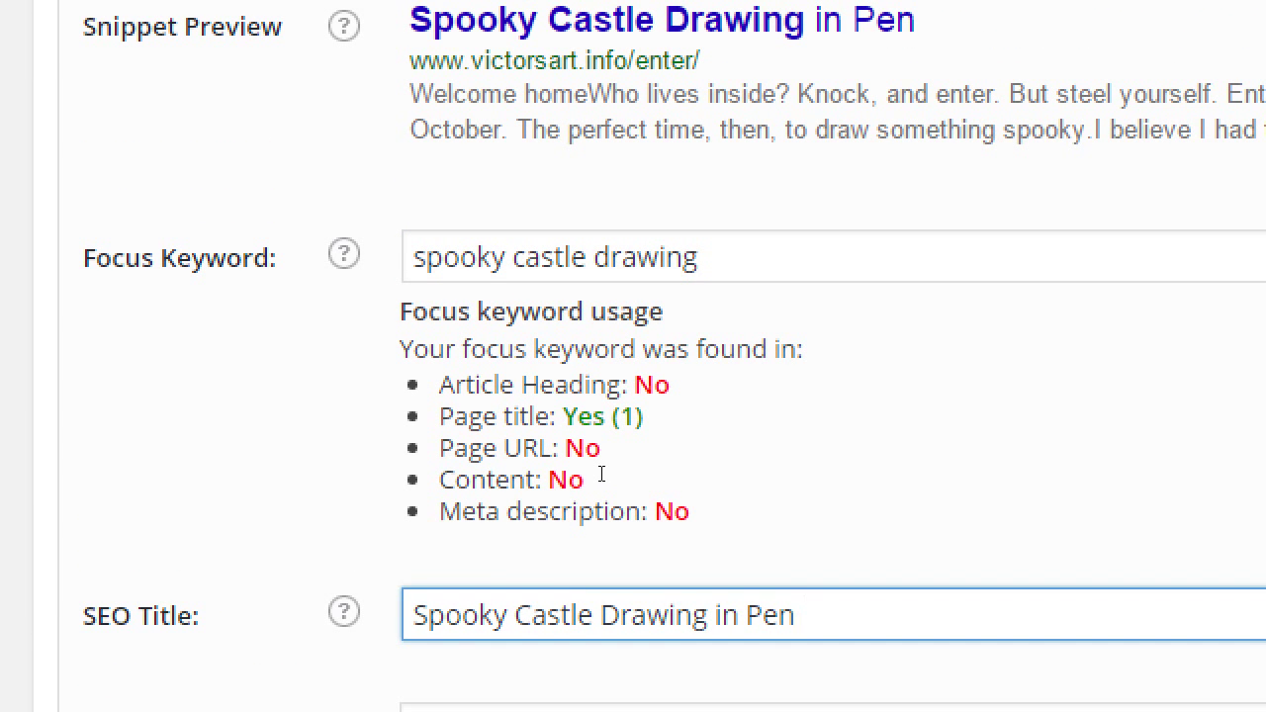
Add trial words to the SEO title, then delete them back to 'Spooky Castle Drawing in Pen'
{"action": "type", "text": "for octoer"}
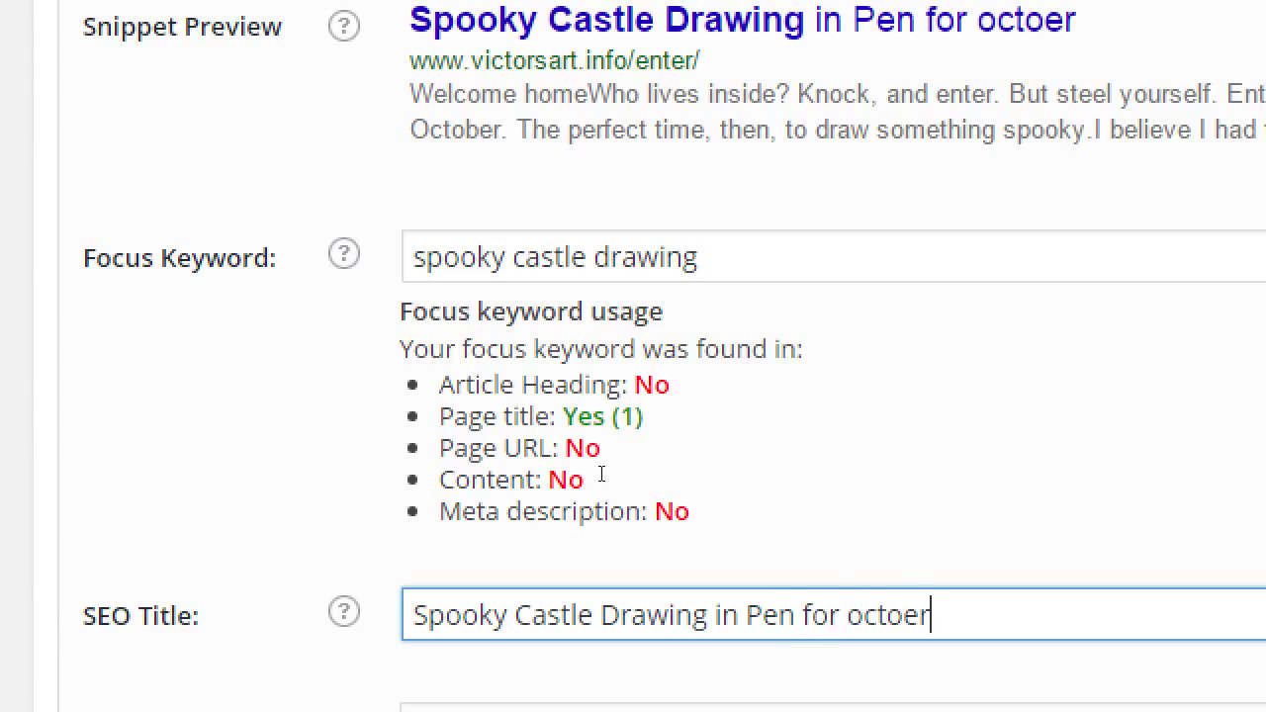
{"action": "key", "text": "BackSpace"}
{"action": "key", "text": "BackSpace"}
{"action": "type", "text": "boer "}
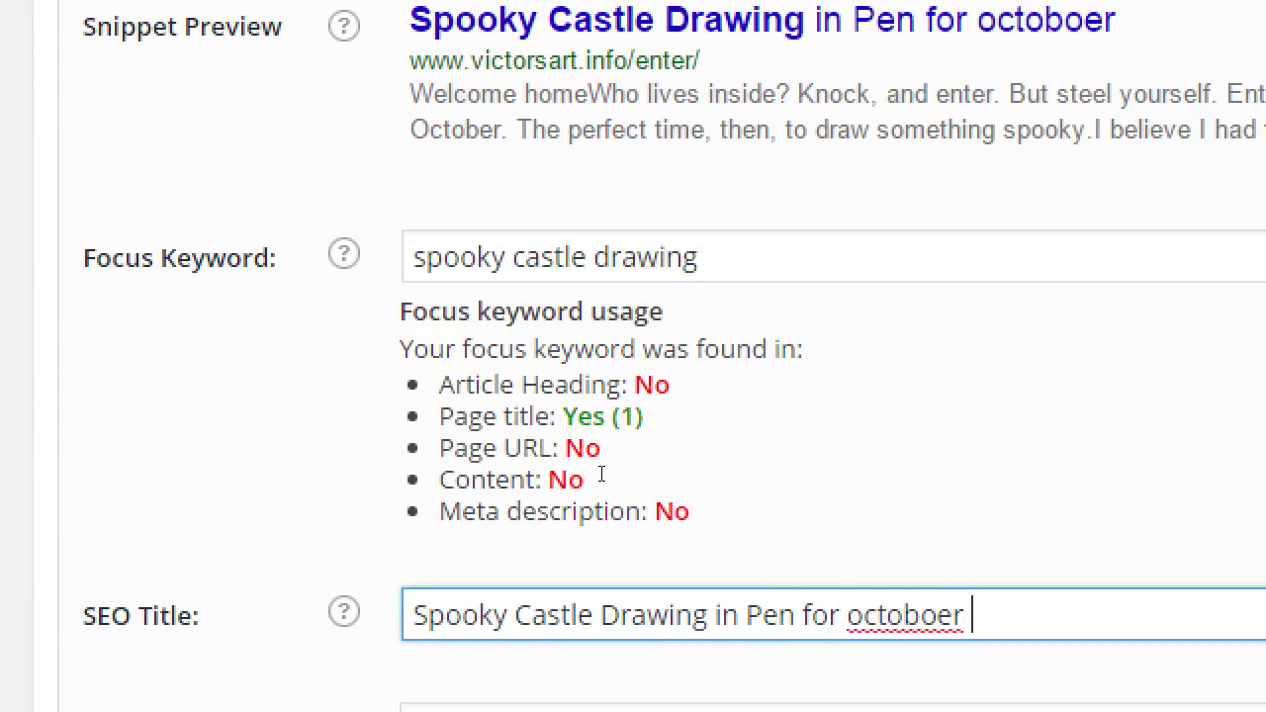
{"action": "type", "text": "perfect "}
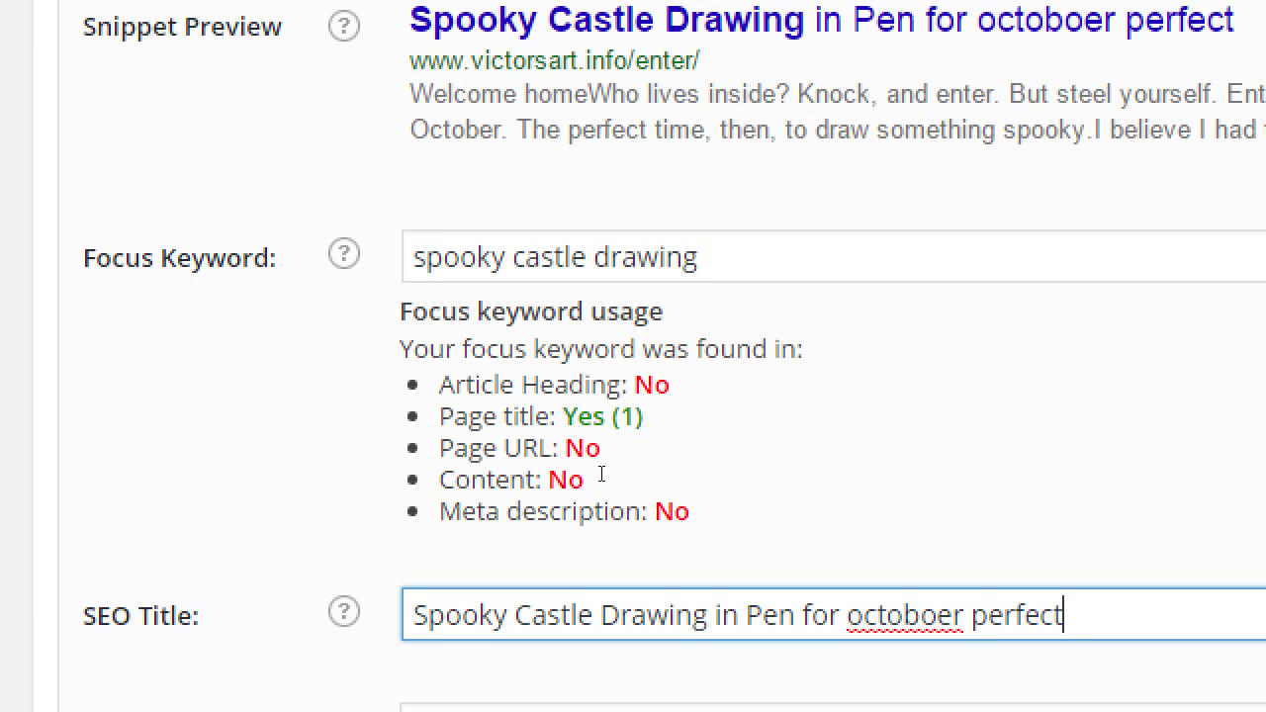
{"action": "type", "text": "jdkjdkfjk"}
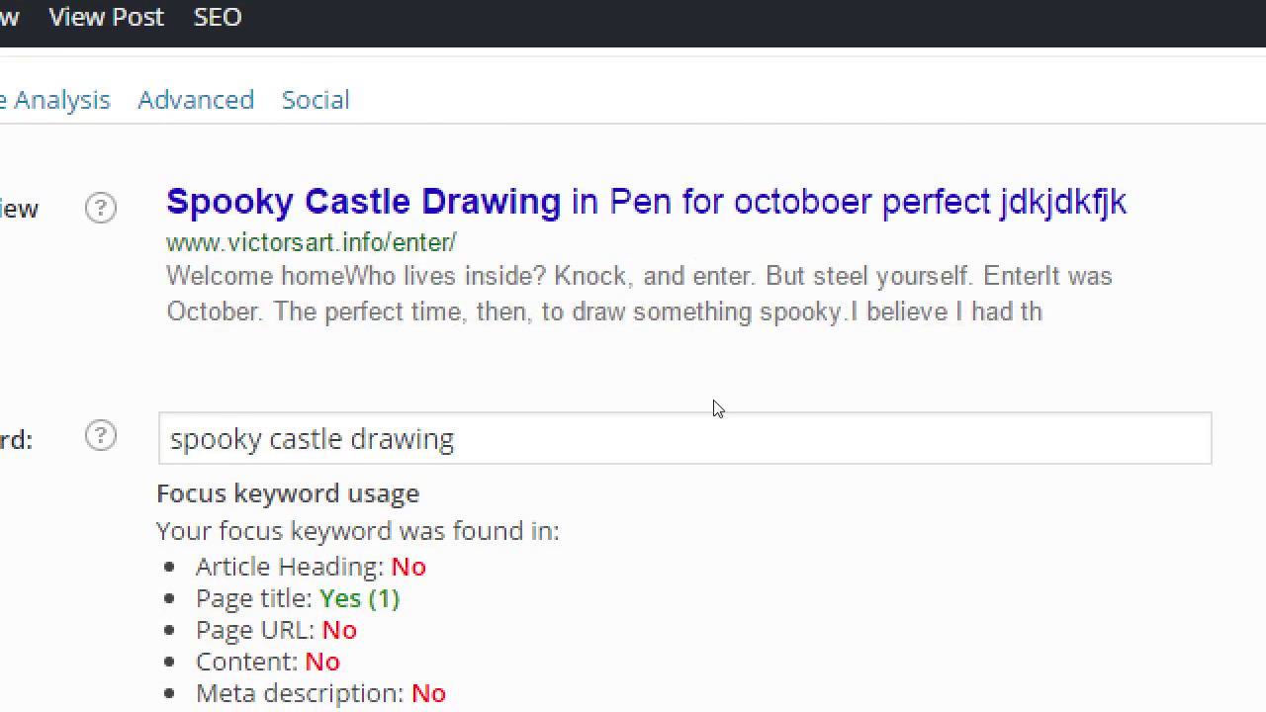
{"action": "key", "text": "BackSpace"}
{"action": "key", "text": "BackSpace"}
{"action": "key", "text": "BackSpace"}
{"action": "key", "text": "BackSpace"}
{"action": "key", "text": "BackSpace"}
{"action": "key", "text": "BackSpace"}
{"action": "key", "text": "BackSpace"}
{"action": "key", "text": "BackSpace"}
{"action": "key", "text": "BackSpace"}
{"action": "key", "text": "BackSpace"}
{"action": "key", "text": "BackSpace"}
{"action": "key", "text": "BackSpace"}
{"action": "key", "text": "BackSpace"}
{"action": "key", "text": "BackSpace"}
{"action": "key", "text": "BackSpace"}
{"action": "key", "text": "BackSpace"}
{"action": "key", "text": "BackSpace"}
{"action": "key", "text": "BackSpace"}
{"action": "key", "text": "BackSpace"}
{"action": "key", "text": "BackSpace"}
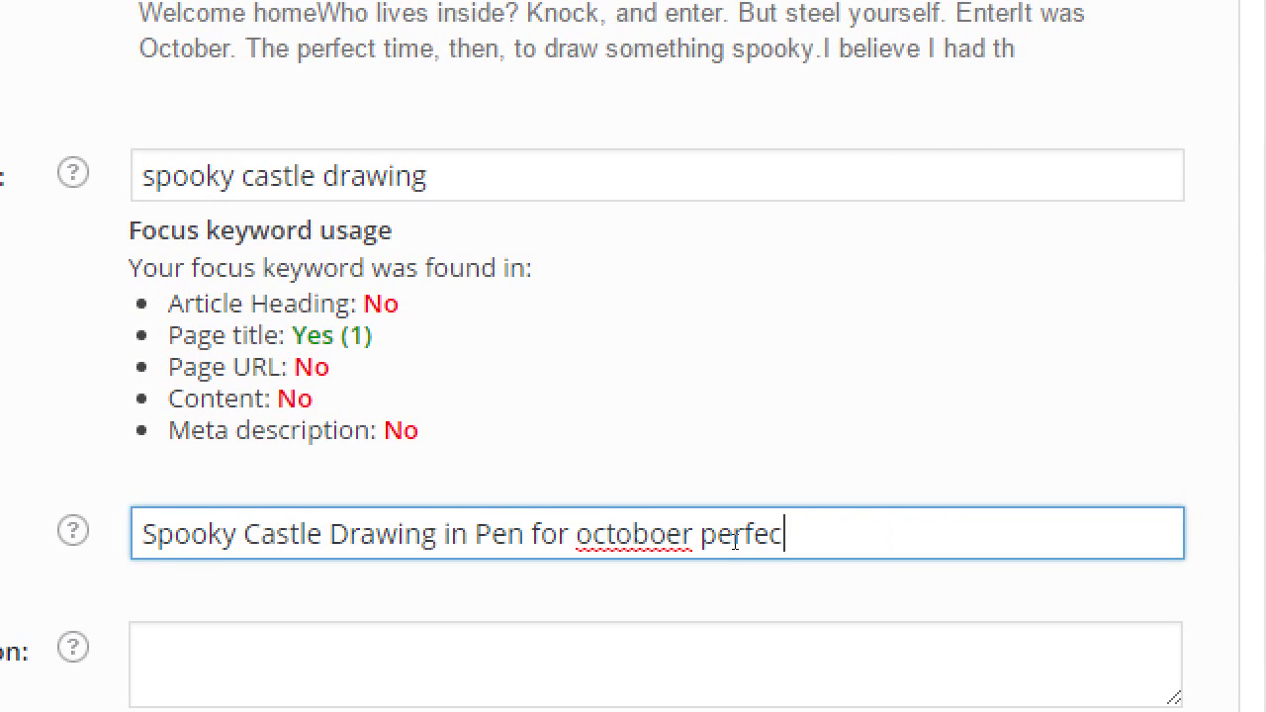
{"action": "key", "text": "BackSpace"}
{"action": "key", "text": "BackSpace"}
{"action": "key", "text": "BackSpace"}
{"action": "key", "text": "BackSpace"}
{"action": "key", "text": "BackSpace"}
{"action": "key", "text": "BackSpace"}
{"action": "key", "text": "BackSpace"}
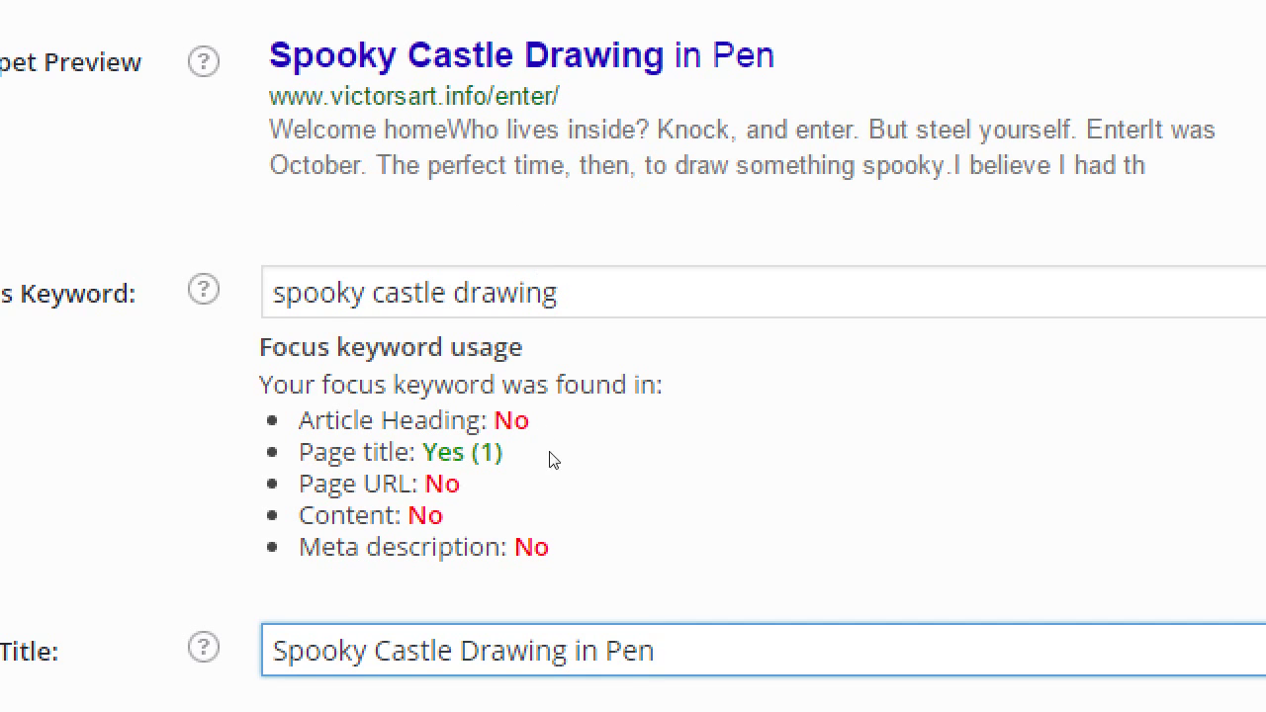
Write the meta description 'A drawing in pen, with pencil shading, this' plus filler text past the limit
{"action": "left_click", "coordinate": [572, 533]}
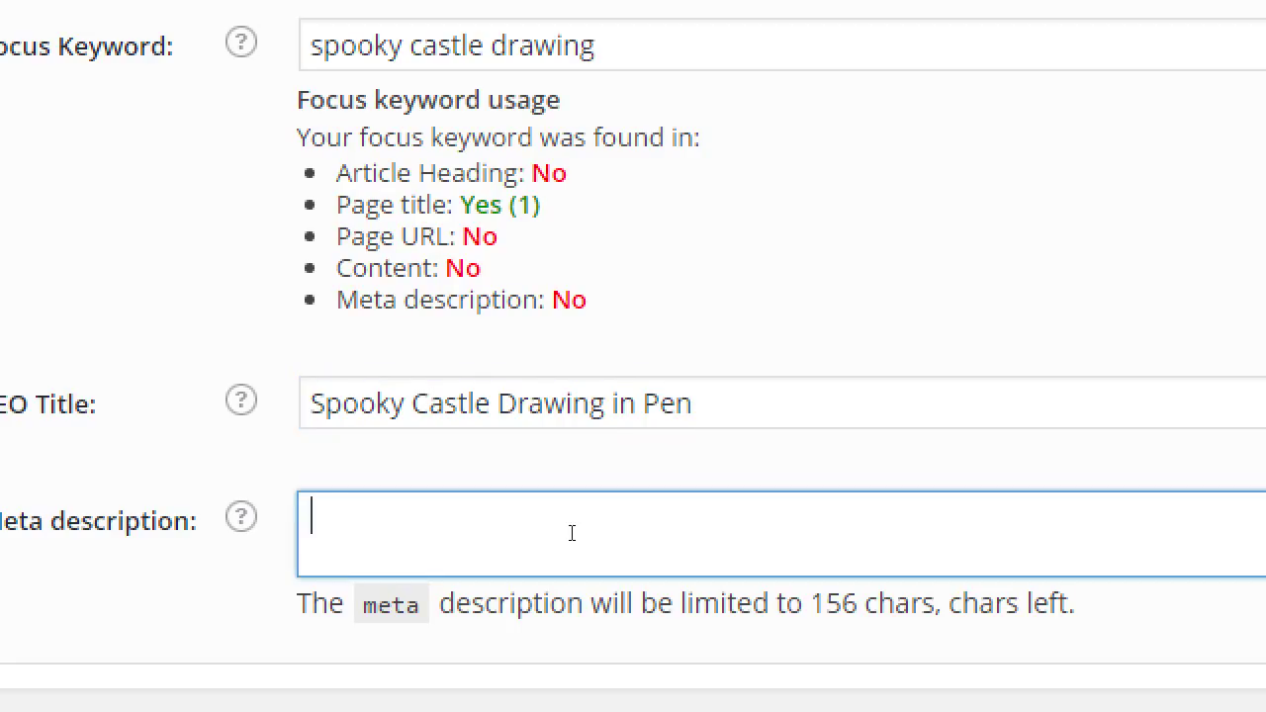
{"action": "type", "text": "Drawn "}
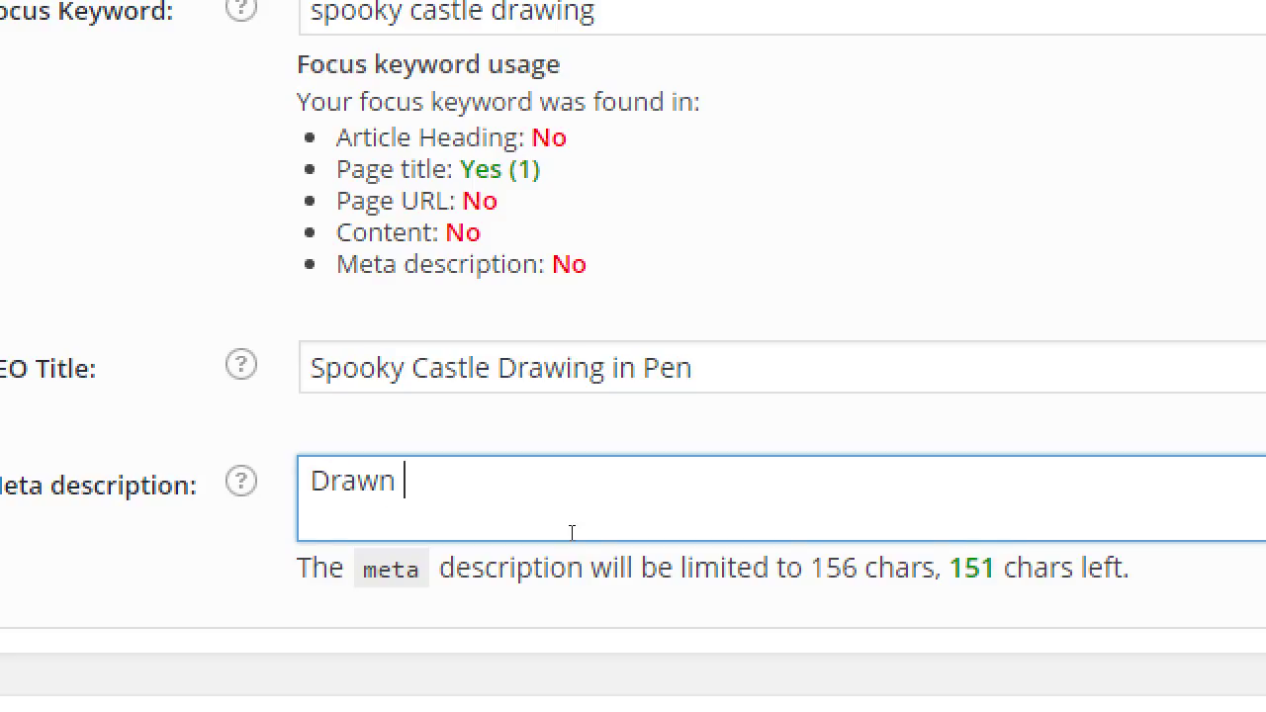
{"action": "type", "text": "in pen"}
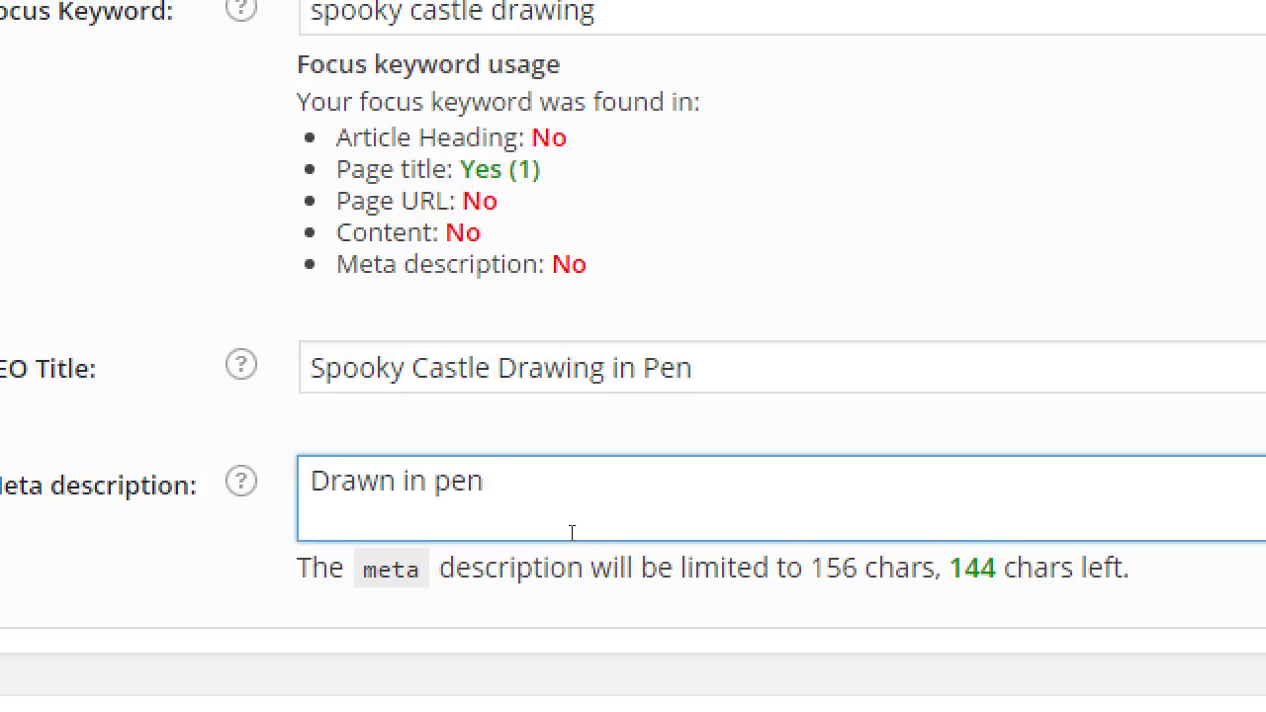
{"action": "key", "text": "ctrl+a"}
{"action": "type", "text": "A d"}
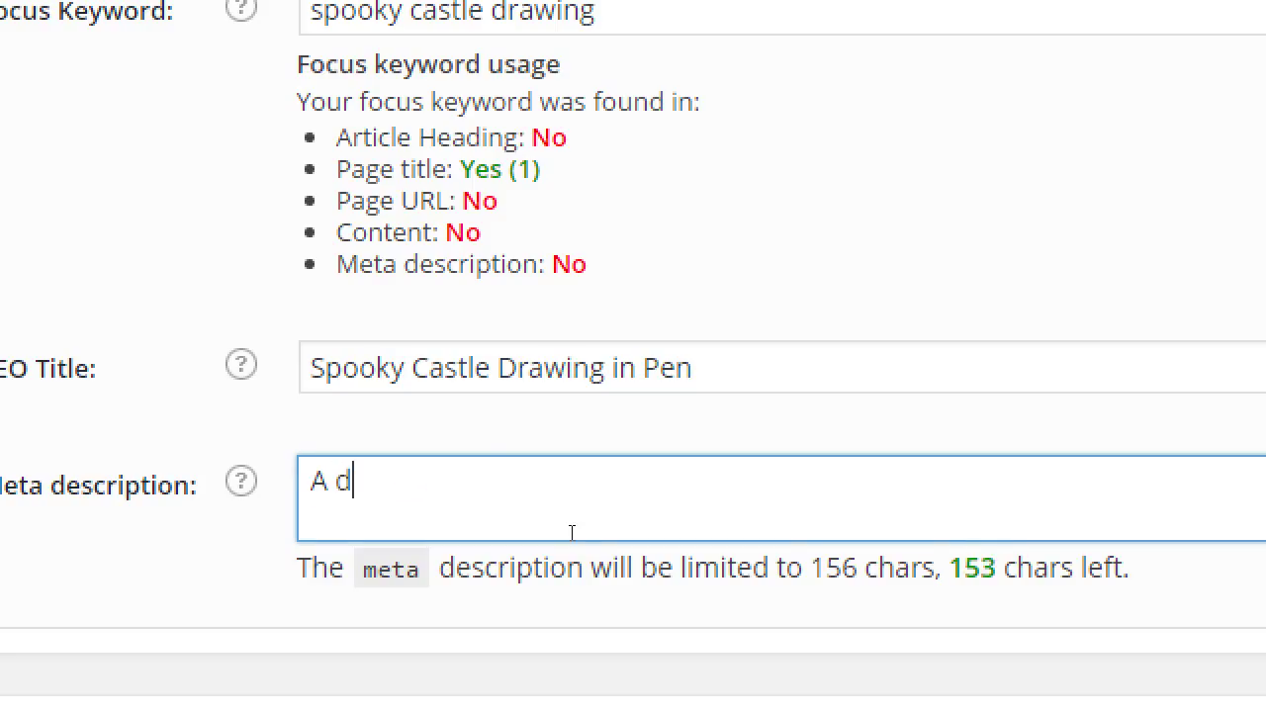
{"action": "type", "text": "rawing in pen, w"}
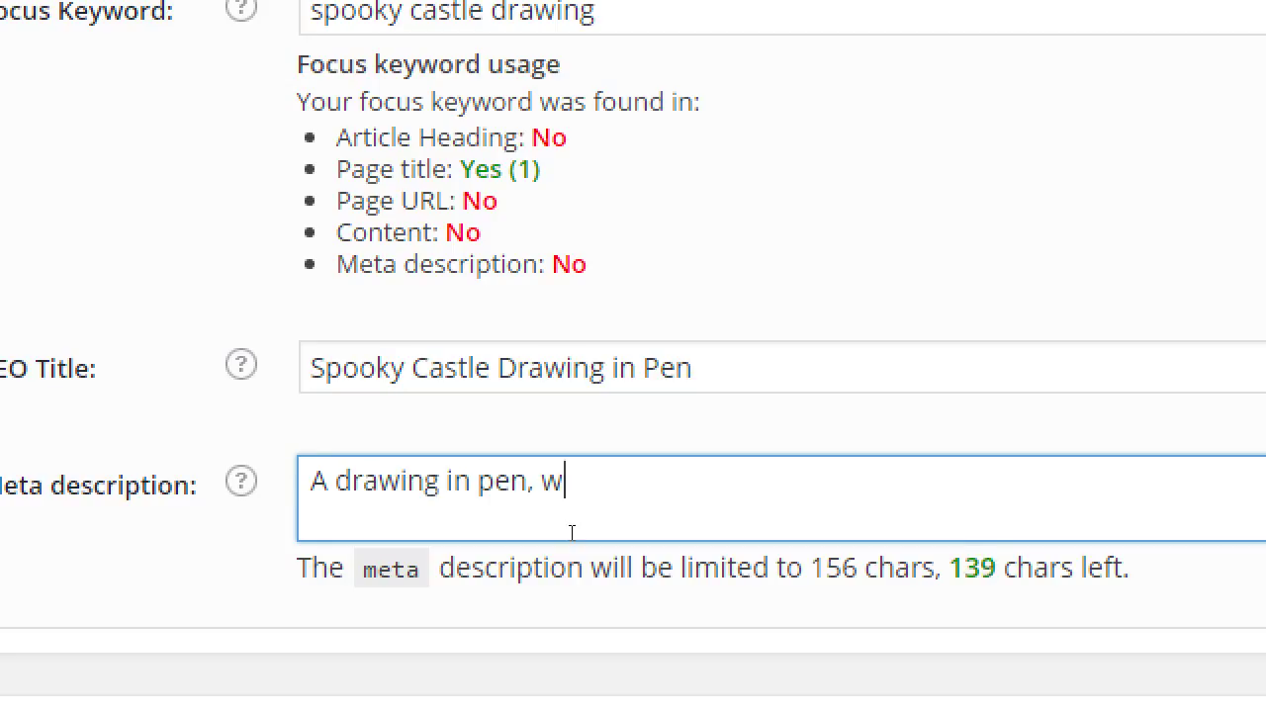
{"action": "type", "text": "ith pencil s"}
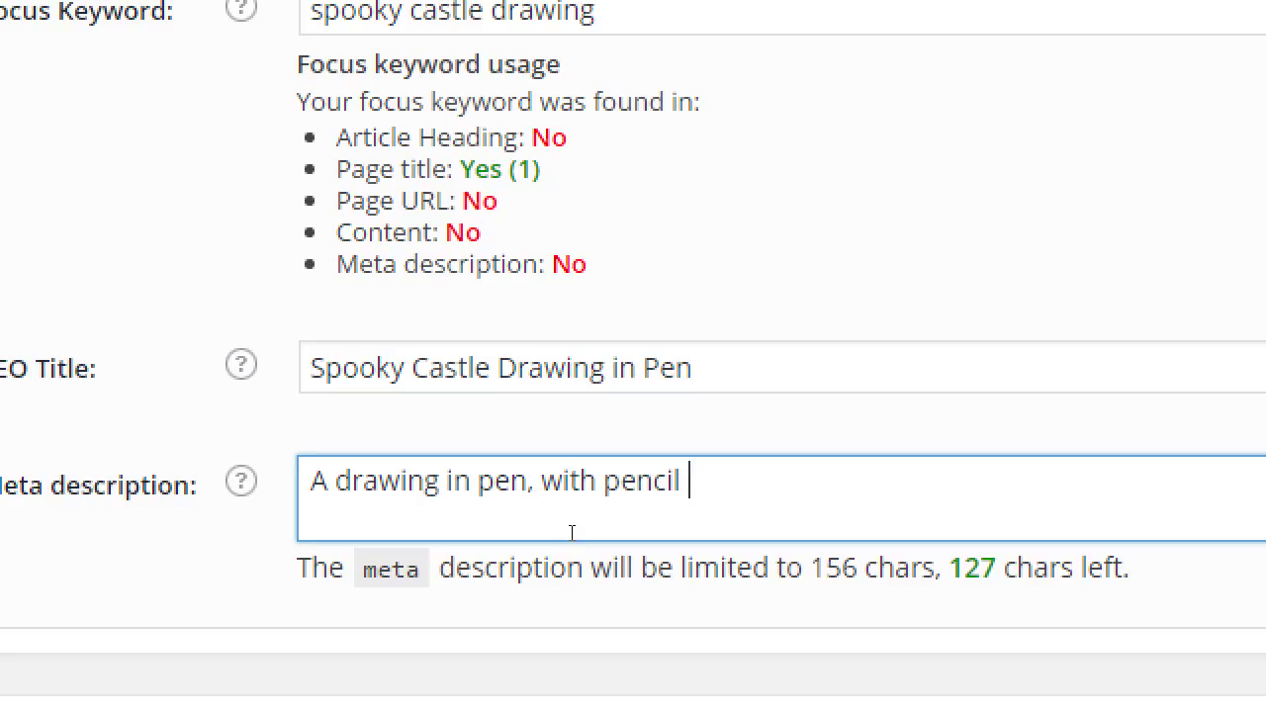
{"action": "type", "text": "hading, this"}
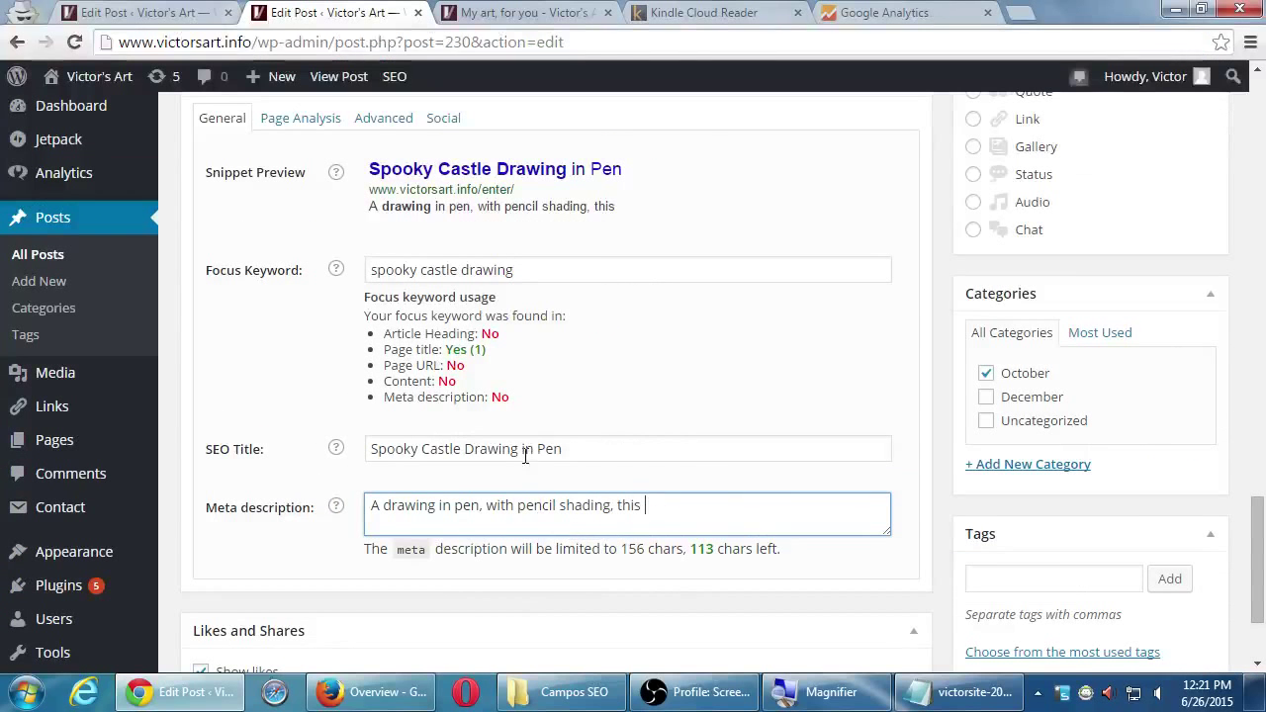
{"action": "type", "text": "kl djfdj djkdfjk dfjkdf jdkfjdfk jdfkfdjkdf kdfj dkfjfdkj dfk jdfkdfj kdf jkdfj kdfjdfk"}
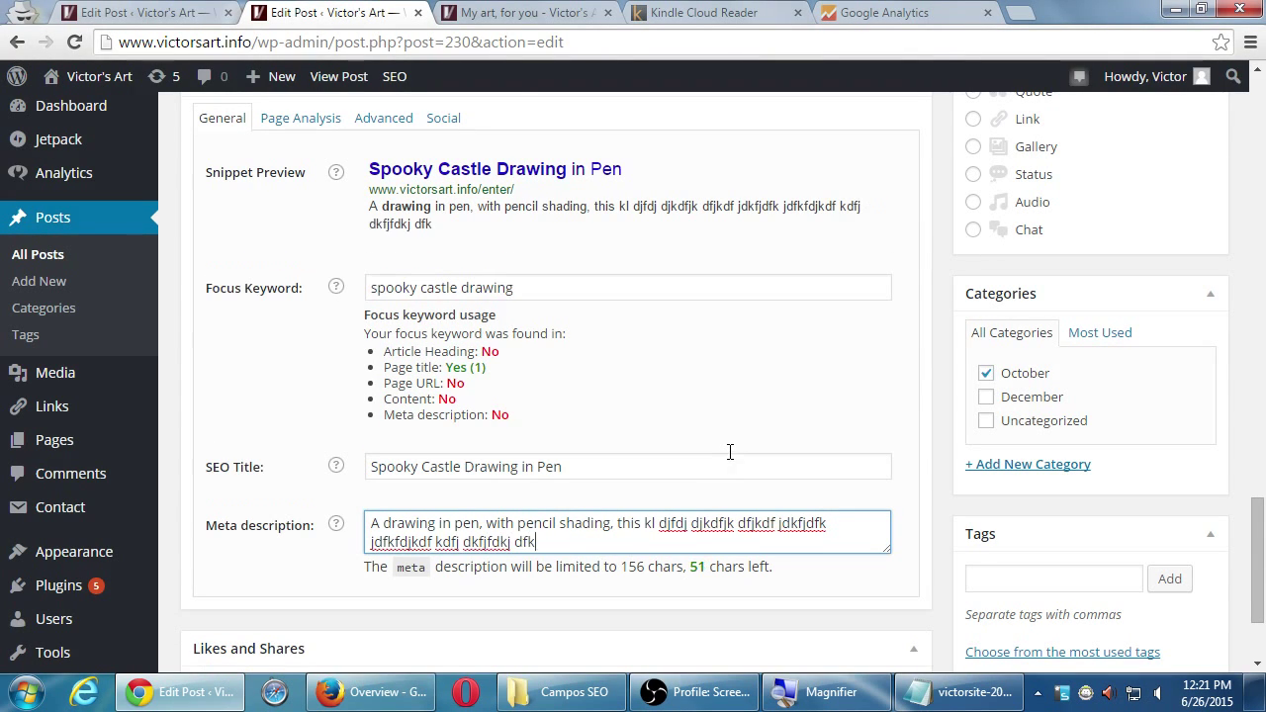
{"action": "type", "text": "j dfkdjf kdfjkdfjd fkjfd kdfj kfdj"}
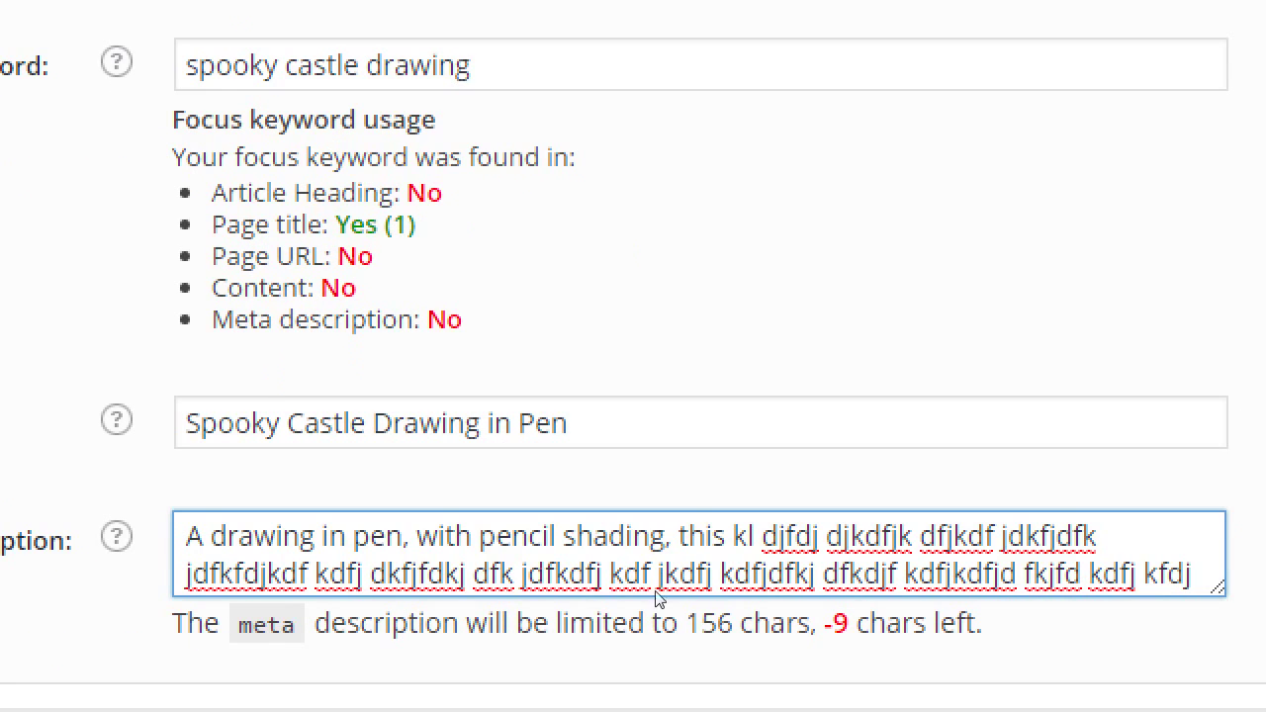
Replace the meta description from 'with' onward with 'perfect for Halloween.'
{"action": "left_click", "coordinate": [571, 572]}
{"action": "left_click", "coordinate": [416, 535]}
{"action": "key", "text": "ctrl+shift+End"}
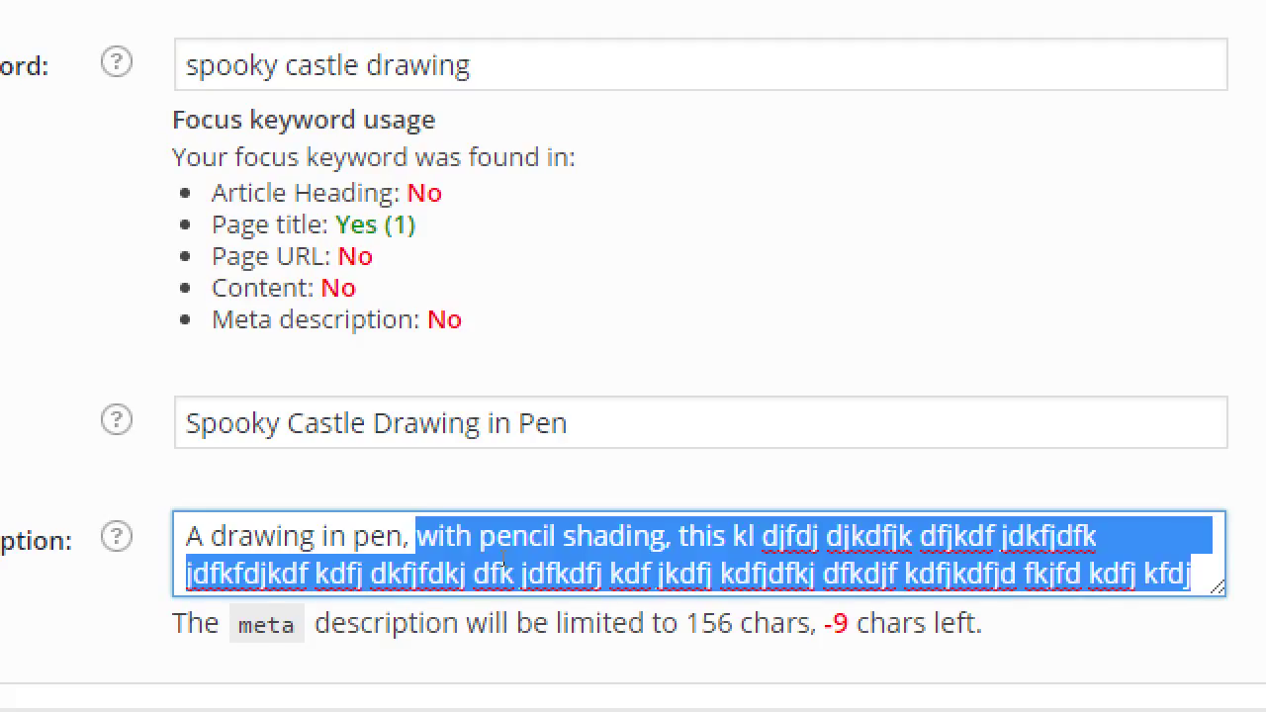
{"action": "type", "text": "perfec"}
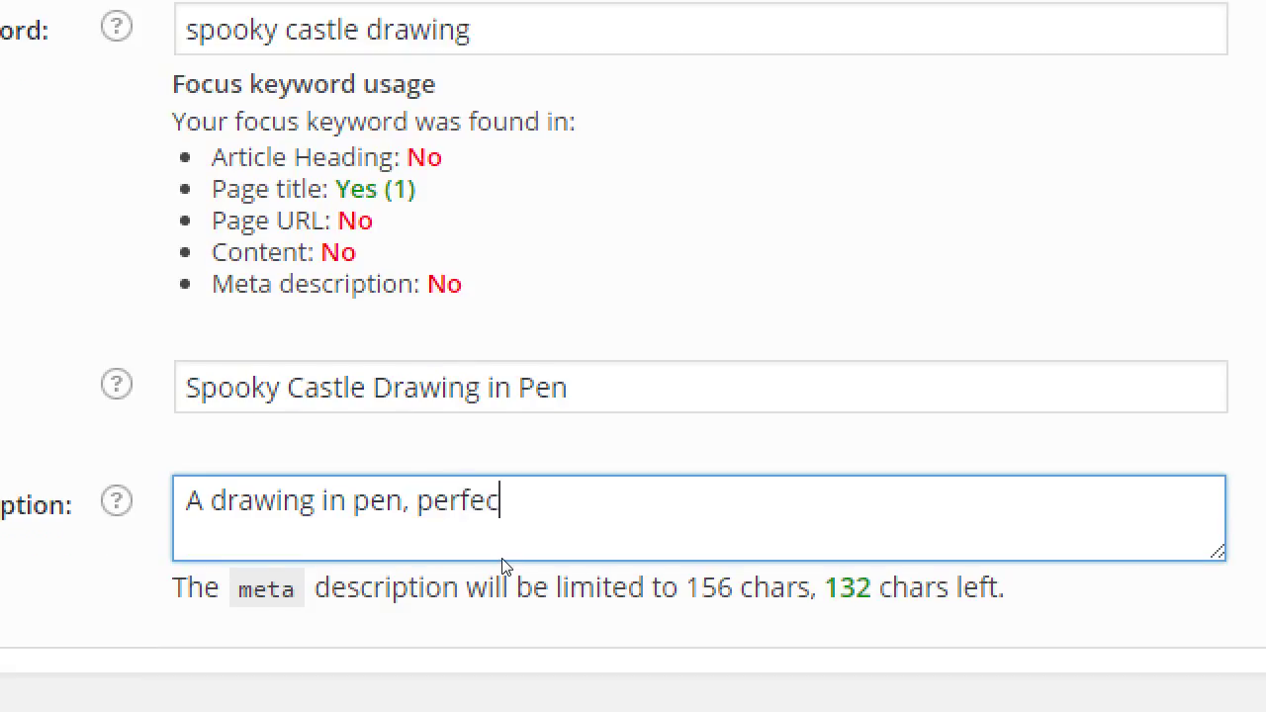
{"action": "type", "text": "t for Halloween"}
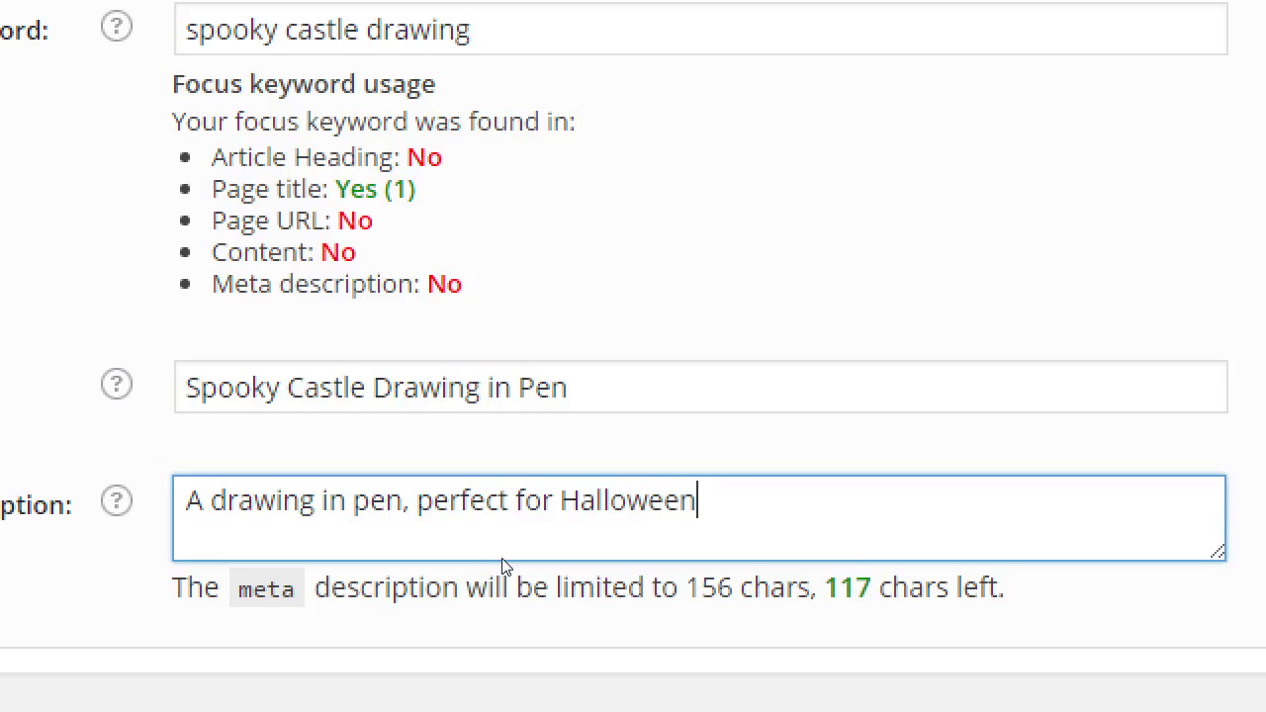
{"action": "type", "text": "."}
Add 'This spooky castle beckons you to enter. But you may not return.', fixing 'beckons'
{"action": "type", "text": "This spooky castle beconds"}
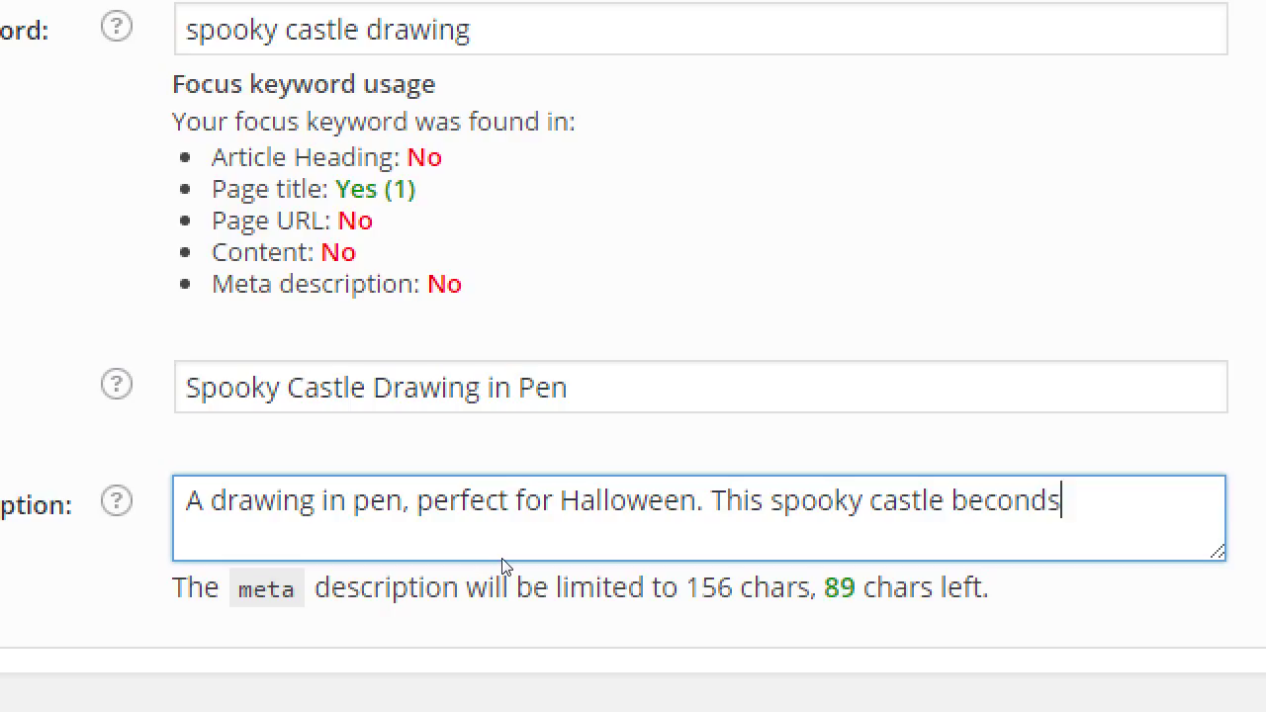
{"action": "key", "text": "BackSpace"}
{"action": "key", "text": "BackSpace"}
{"action": "key", "text": "BackSpace"}
{"action": "type", "text": "s"}
{"action": "key", "text": "BackSpace"}
{"action": "type", "text": "ns y"}
{"action": "key", "text": "BackSpace"}
{"action": "key", "text": "BackSpace"}
{"action": "key", "text": "BackSpace"}
{"action": "key", "text": "BackSpace"}
{"action": "key", "text": "BackSpace"}
{"action": "key", "text": "BackSpace"}
{"action": "type", "text": "aso"}
{"action": "key", "text": "BackSpace"}
{"action": "key", "text": "BackSpace"}
{"action": "type", "text": "cons"}
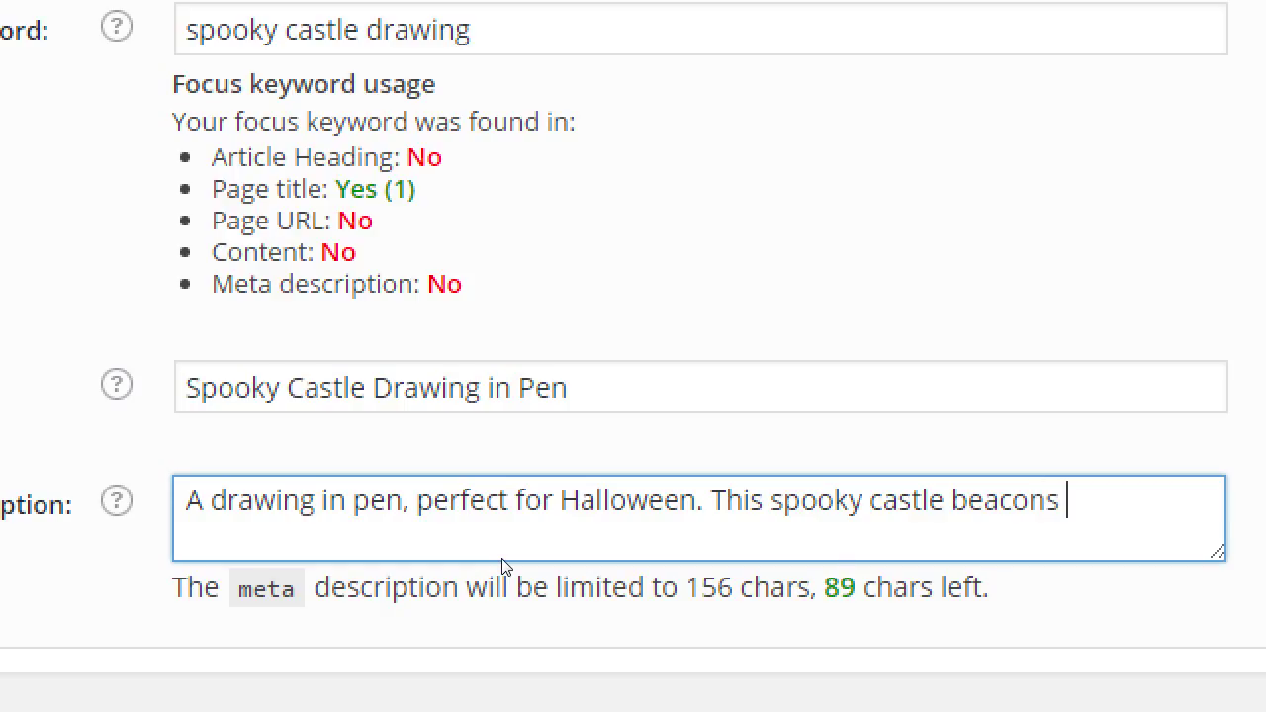
{"action": "key", "text": "BackSpace"}
{"action": "key", "text": "BackSpace"}
{"action": "key", "text": "BackSpace"}
{"action": "key", "text": "BackSpace"}
{"action": "key", "text": "BackSpace"}
{"action": "type", "text": "kons"}
{"action": "key", "text": "BackSpace"}
{"action": "key", "text": "BackSpace"}
{"action": "key", "text": "BackSpace"}
{"action": "key", "text": "BackSpace"}
{"action": "key", "text": "BackSpace"}
{"action": "key", "text": "BackSpace"}
{"action": "type", "text": "eacons"}
{"action": "key", "text": "BackSpace"}
{"action": "key", "text": "BackSpace"}
{"action": "key", "text": "BackSpace"}
{"action": "key", "text": "BackSpace"}
{"action": "key", "text": "BackSpace"}
{"action": "type", "text": "ckons"}
{"action": "type", "text": "you to enter. But you may not return."}
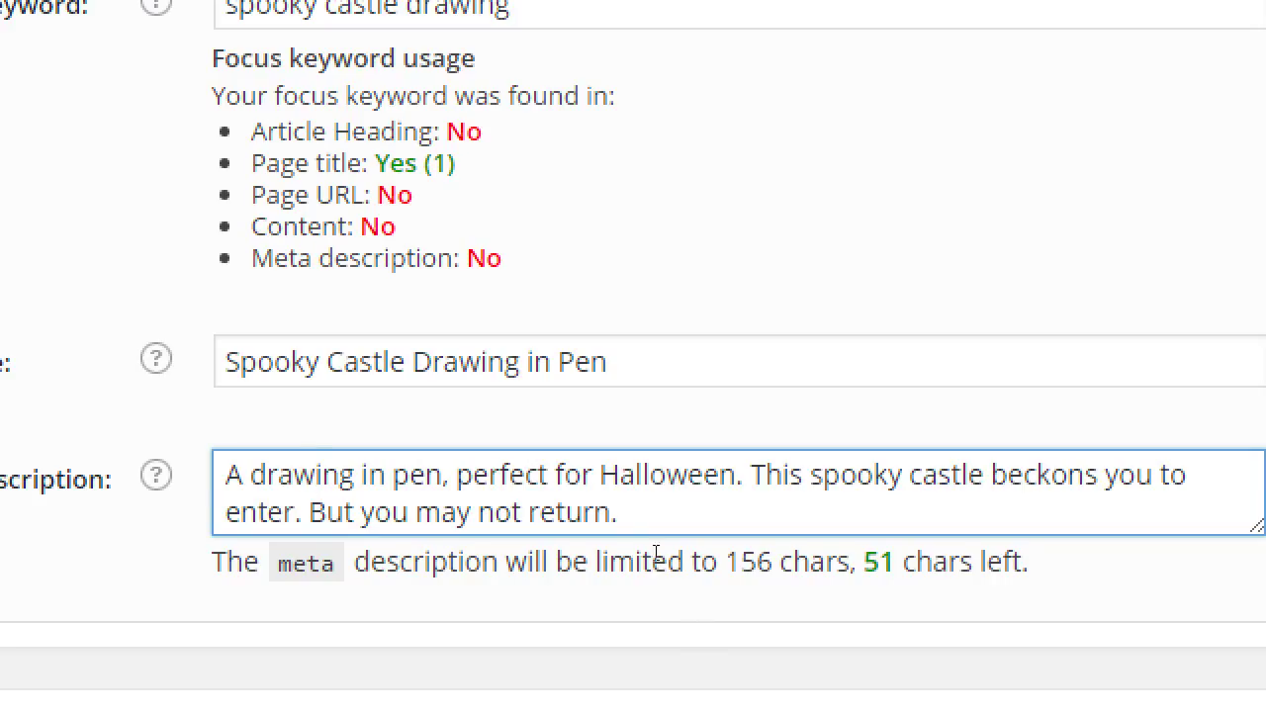
Append 'This piece is on sale, for a limited time.' to the meta description's end
{"action": "key", "text": "ctrl+End"}
{"action": "type", "text": "This piece is on sale, for a limited time."}
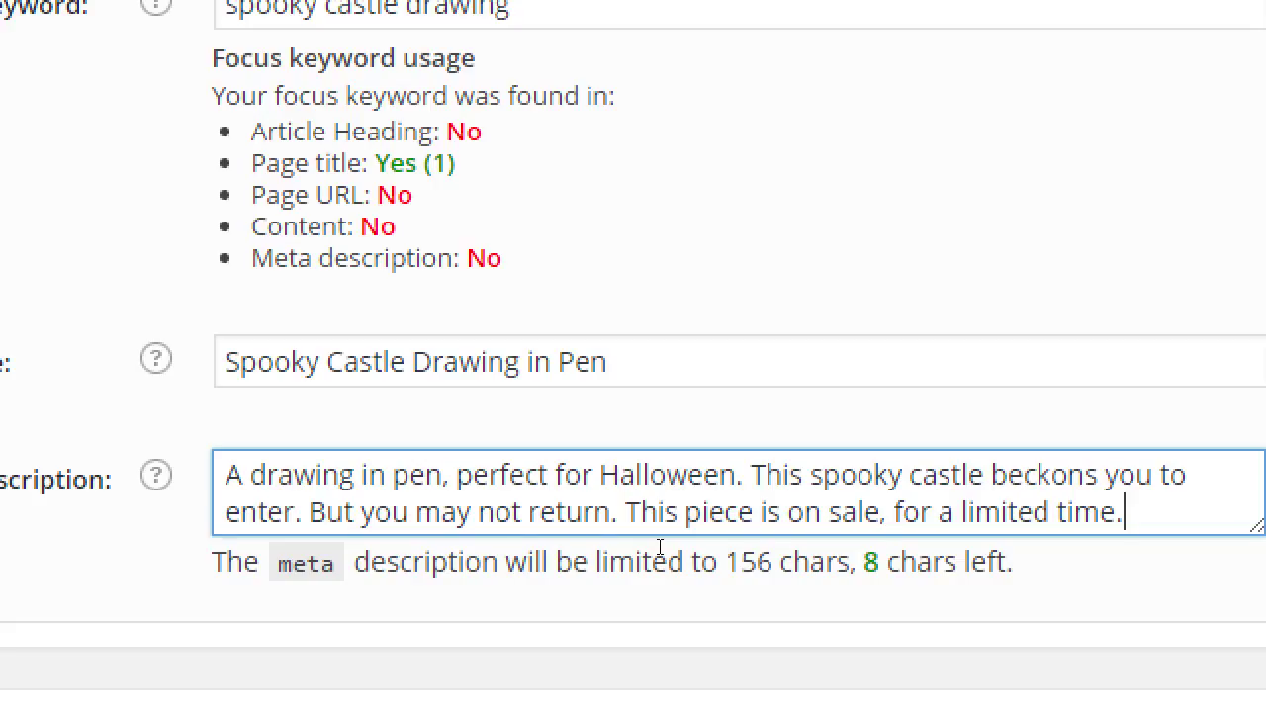
{"action": "key", "text": "ctrl+shift+Left"}
{"action": "key", "text": "ctrl+shift+Left"}
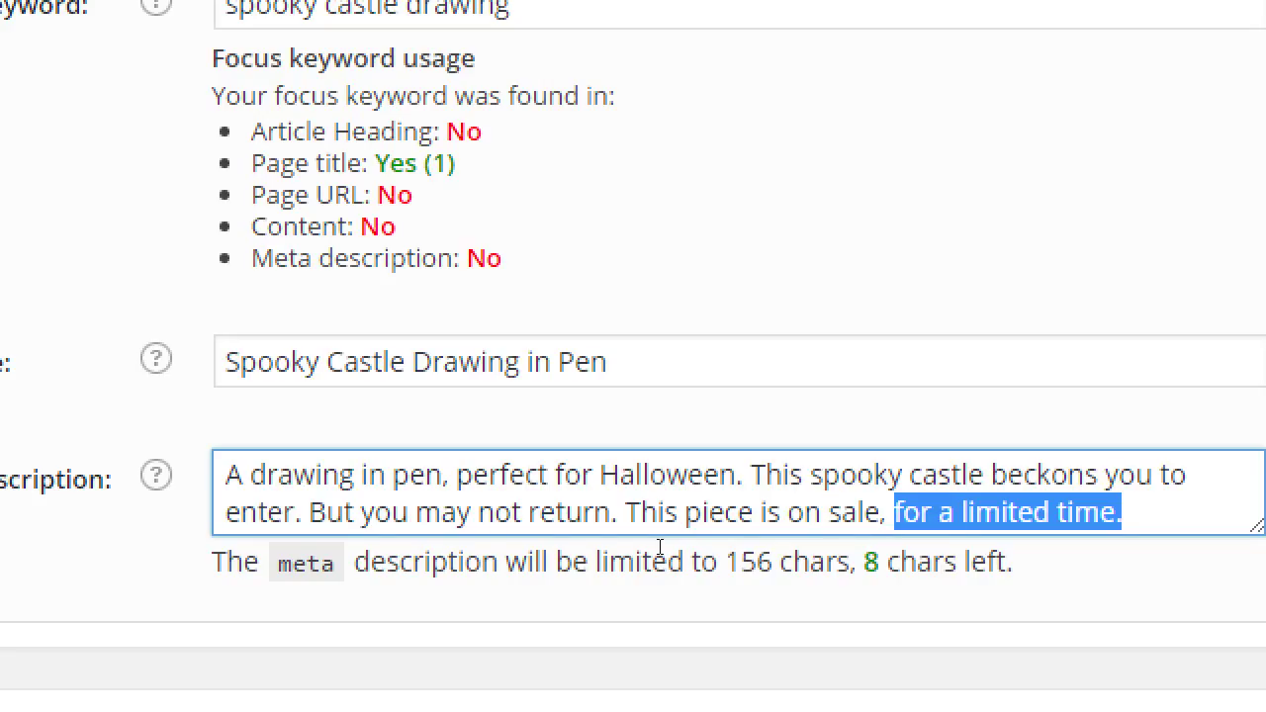
Select the whole sale sentence in the meta description, then the entire SEO title text
{"action": "key", "text": "ctrl+shift+Left"}
{"action": "key", "text": "ctrl+shift+Left"}
{"action": "key", "text": "ctrl+shift+Left"}
{"action": "key", "text": "ctrl+shift+Left"}
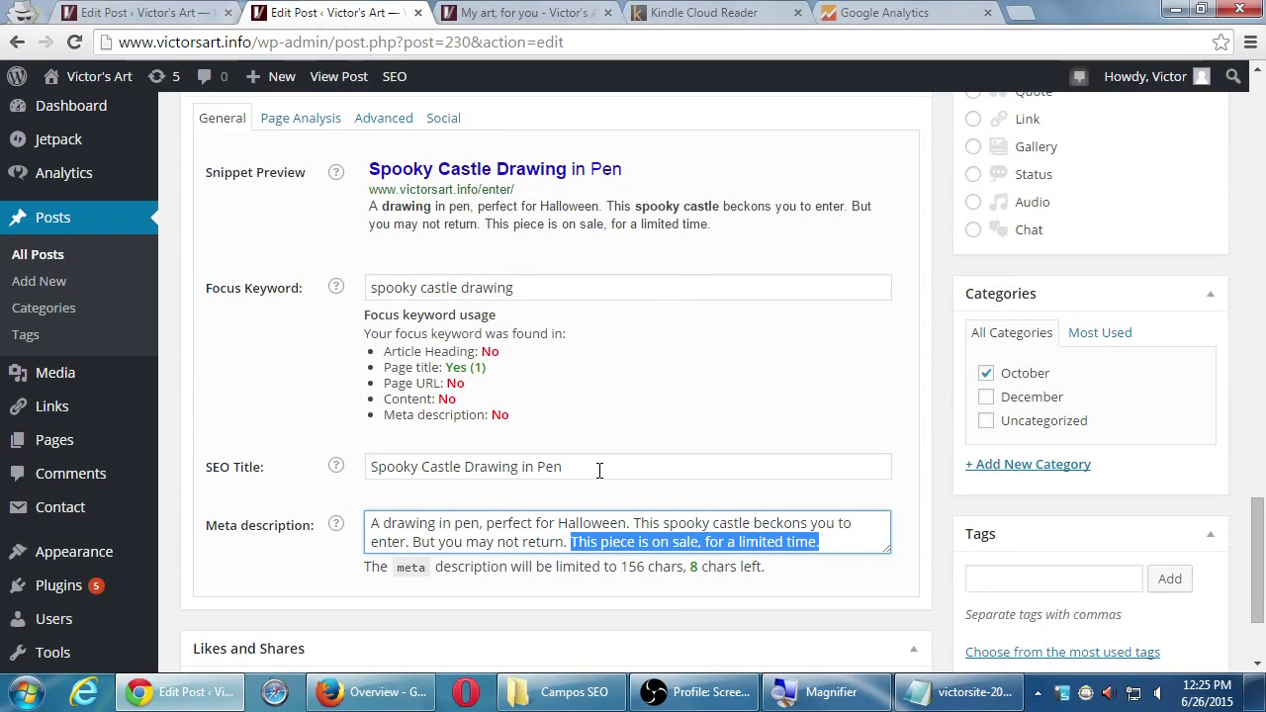
{"action": "triple_click", "coordinate": [599, 471]}
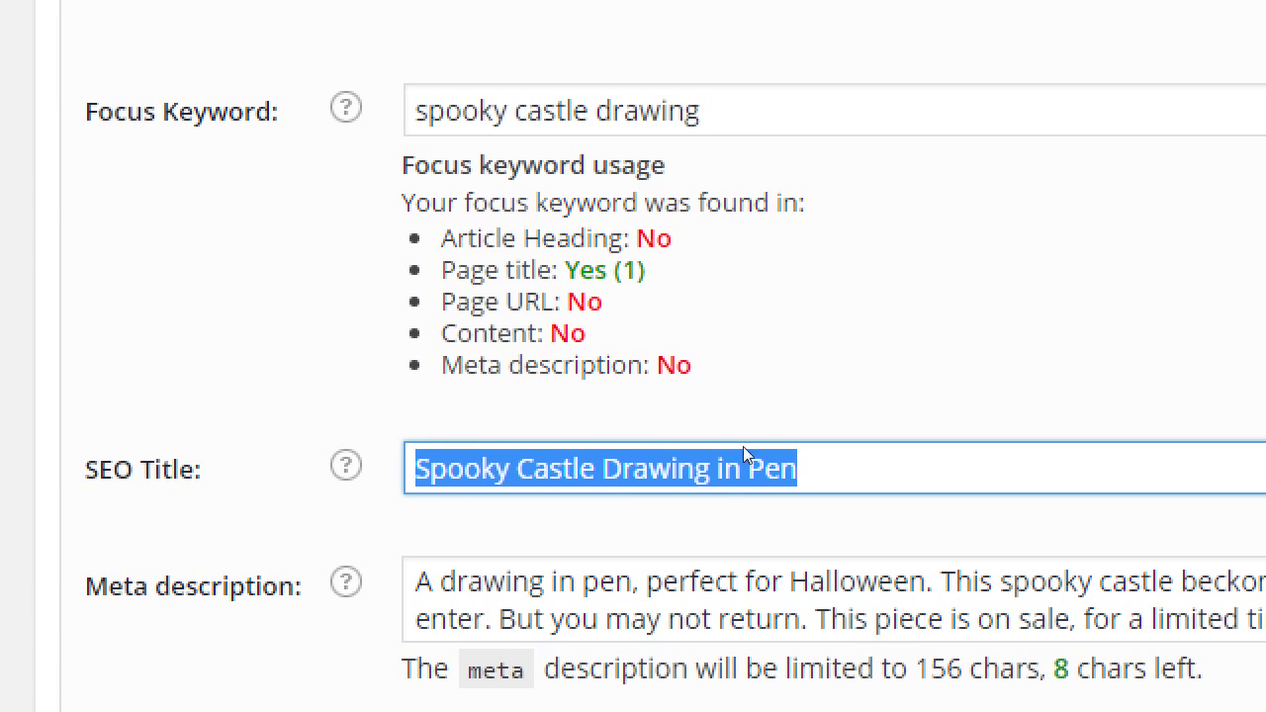
{"action": "left_click_drag", "start_coordinate": [651, 471], "coordinate": [737, 508]}
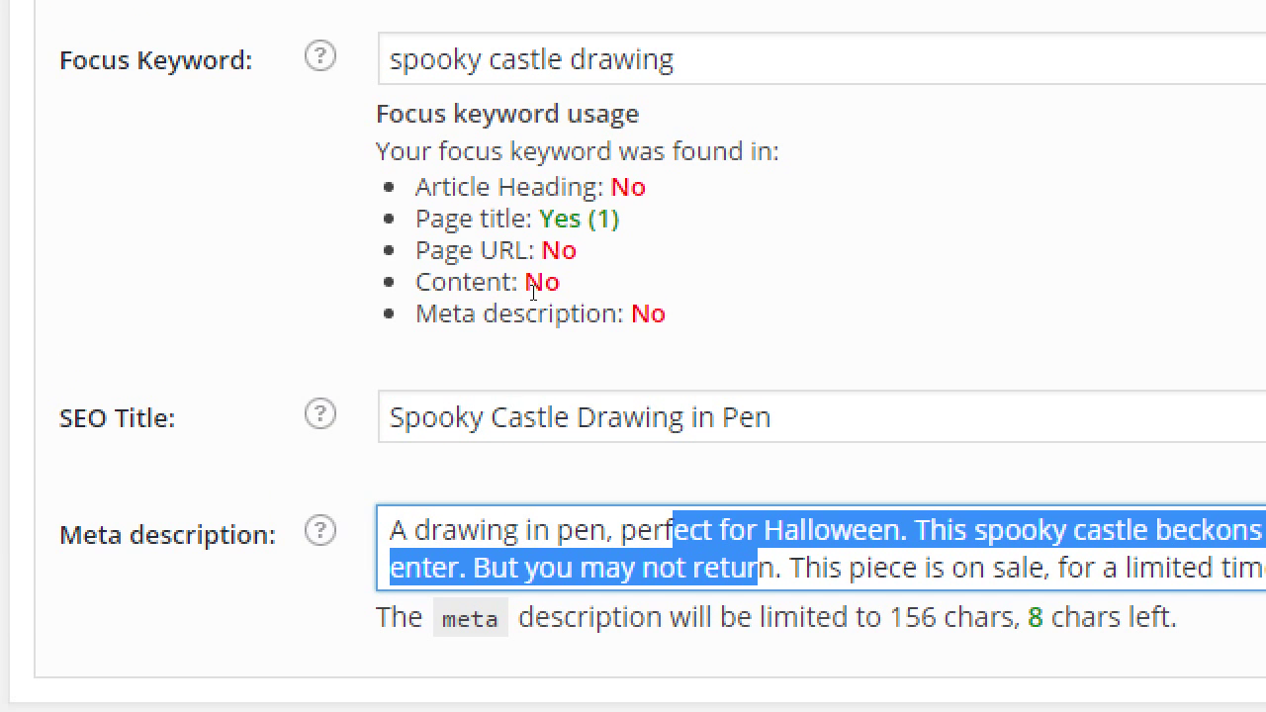
{"action": "mouse_move", "coordinate": [525, 288]}
{"action": "left_mouse_down"}
{"action": "mouse_move", "coordinate": [379, 286]}
{"action": "mouse_move", "coordinate": [367, 303]}
{"action": "left_mouse_up"}
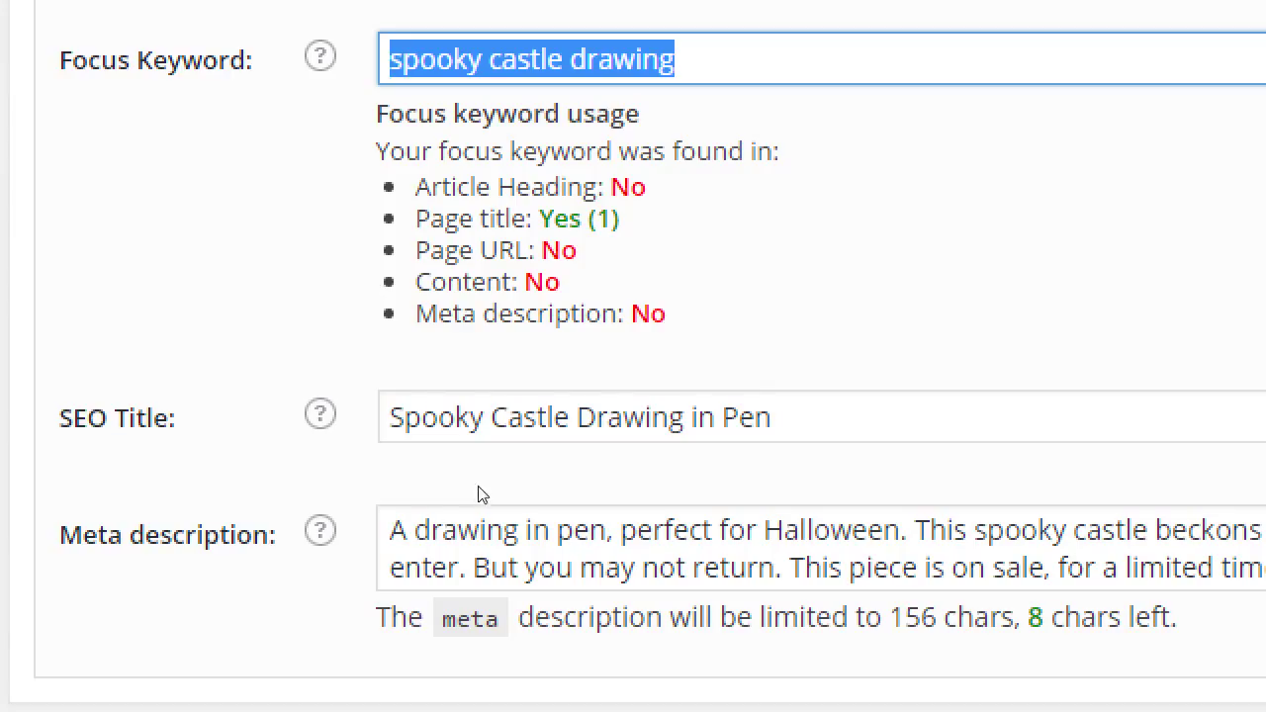
{"action": "left_click", "coordinate": [529, 520]}
{"action": "key", "text": "shift+Down"}
{"action": "key", "text": "Right"}
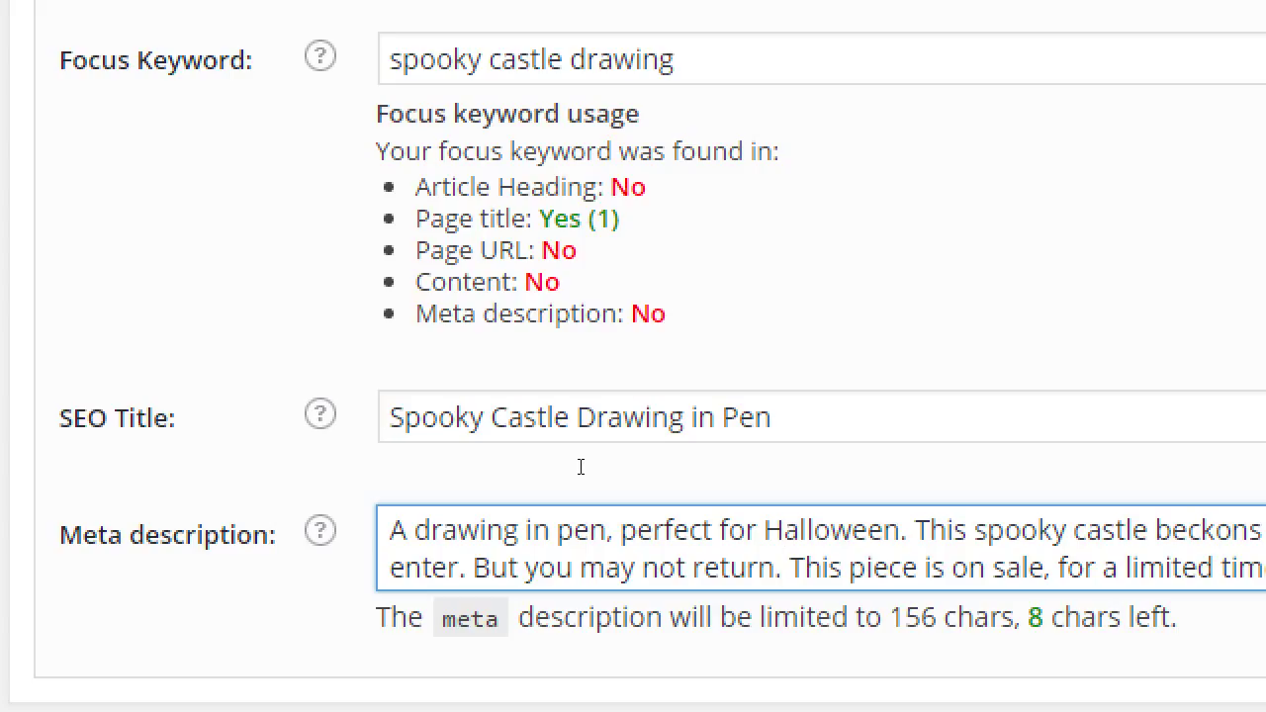
{"action": "key", "text": "shift+Tab"}
{"action": "key", "text": "shift+Tab"}
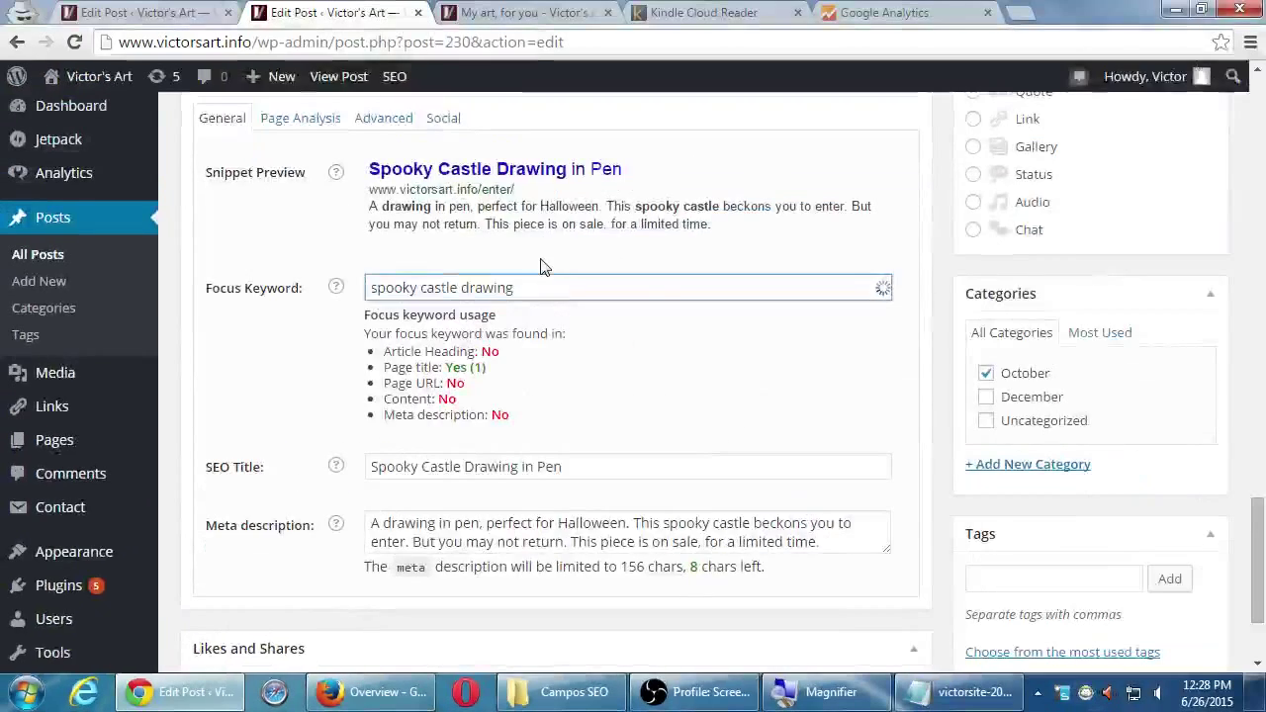
{"action": "scroll", "coordinate": [542, 255], "scroll_direction": "up", "scroll_amount": 2}
{"action": "scroll", "coordinate": [542, 255], "scroll_direction": "up", "scroll_amount": 1}
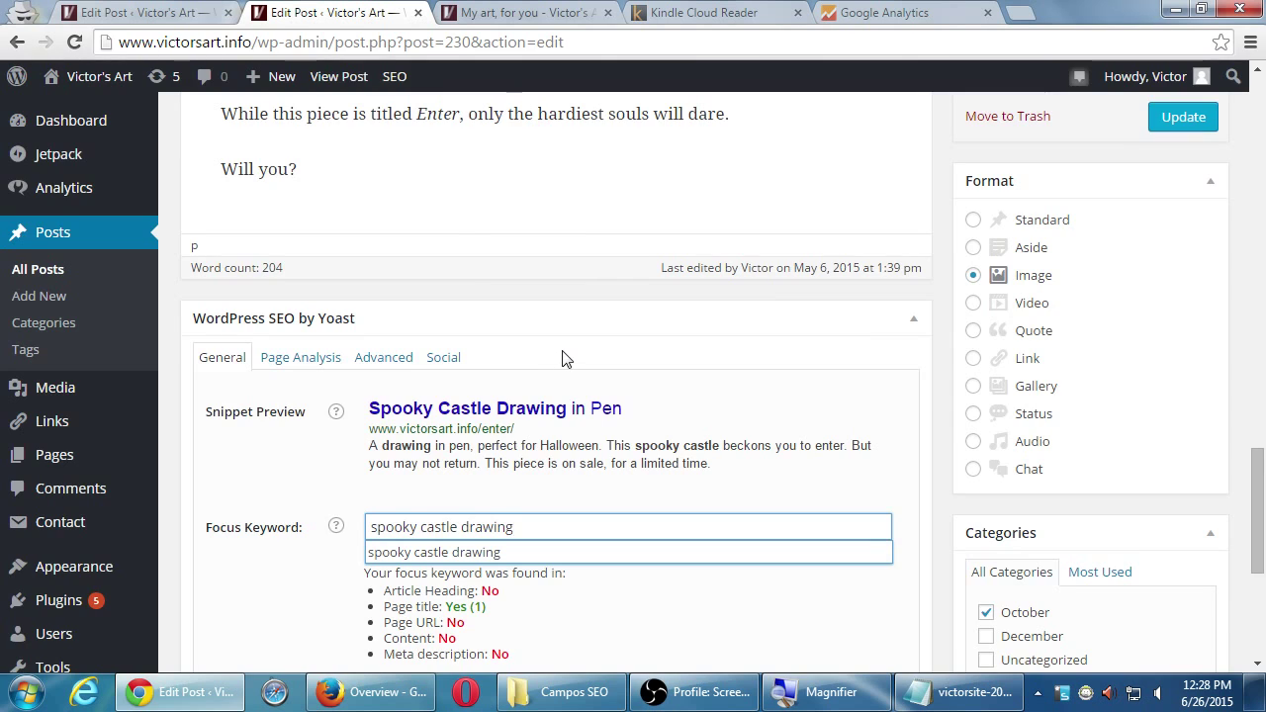
{"action": "scroll", "coordinate": [562, 354], "scroll_direction": "down", "scroll_amount": 4}
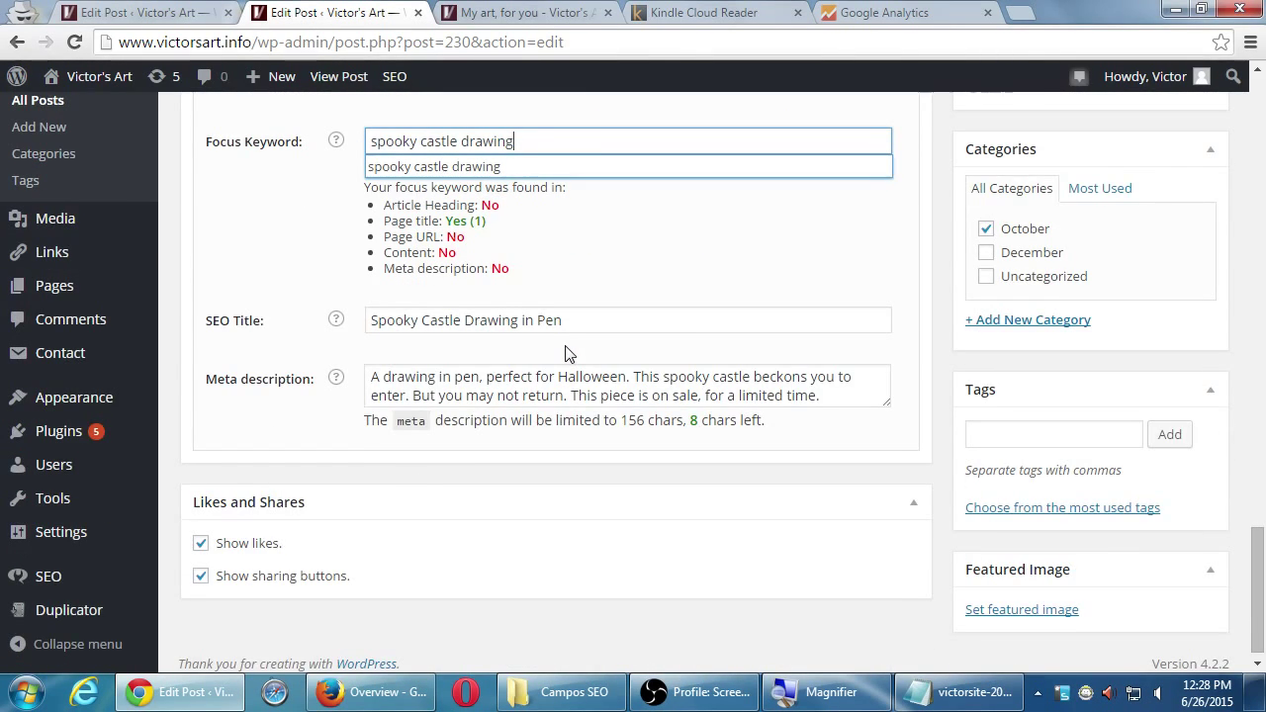
{"action": "scroll", "coordinate": [573, 356], "scroll_direction": "up", "scroll_amount": 1}
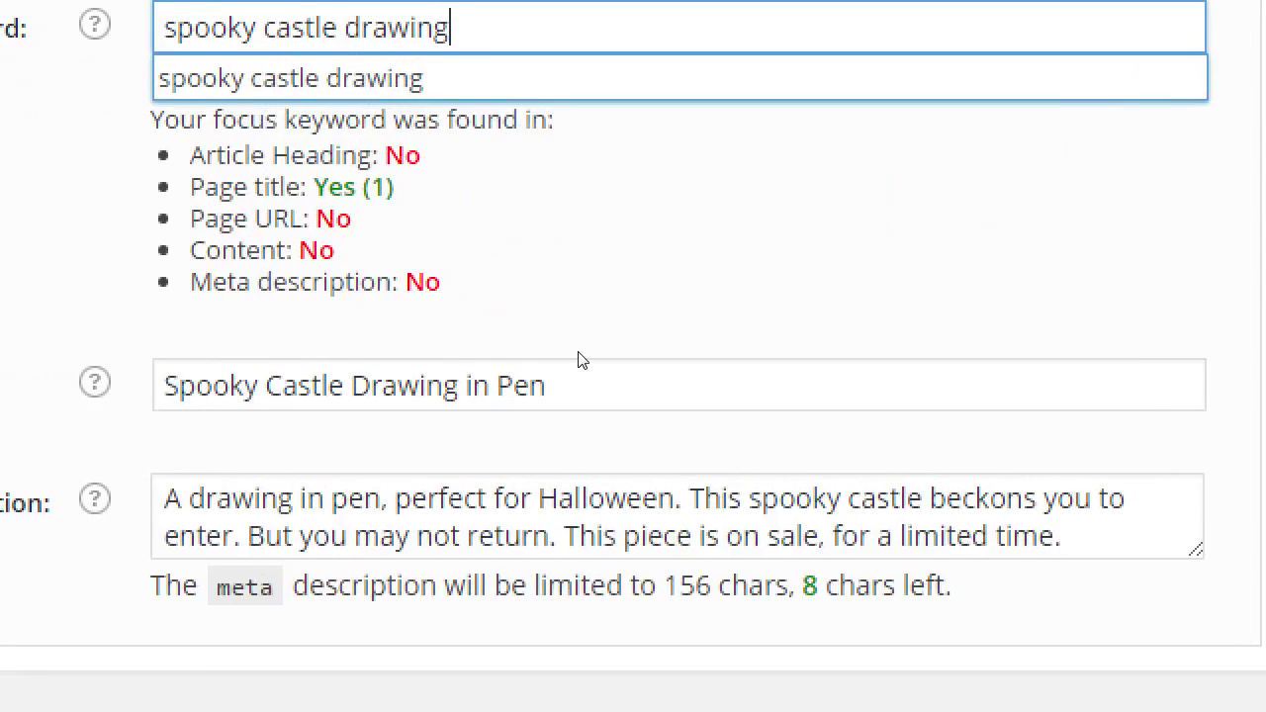
{"action": "left_click", "coordinate": [245, 235]}
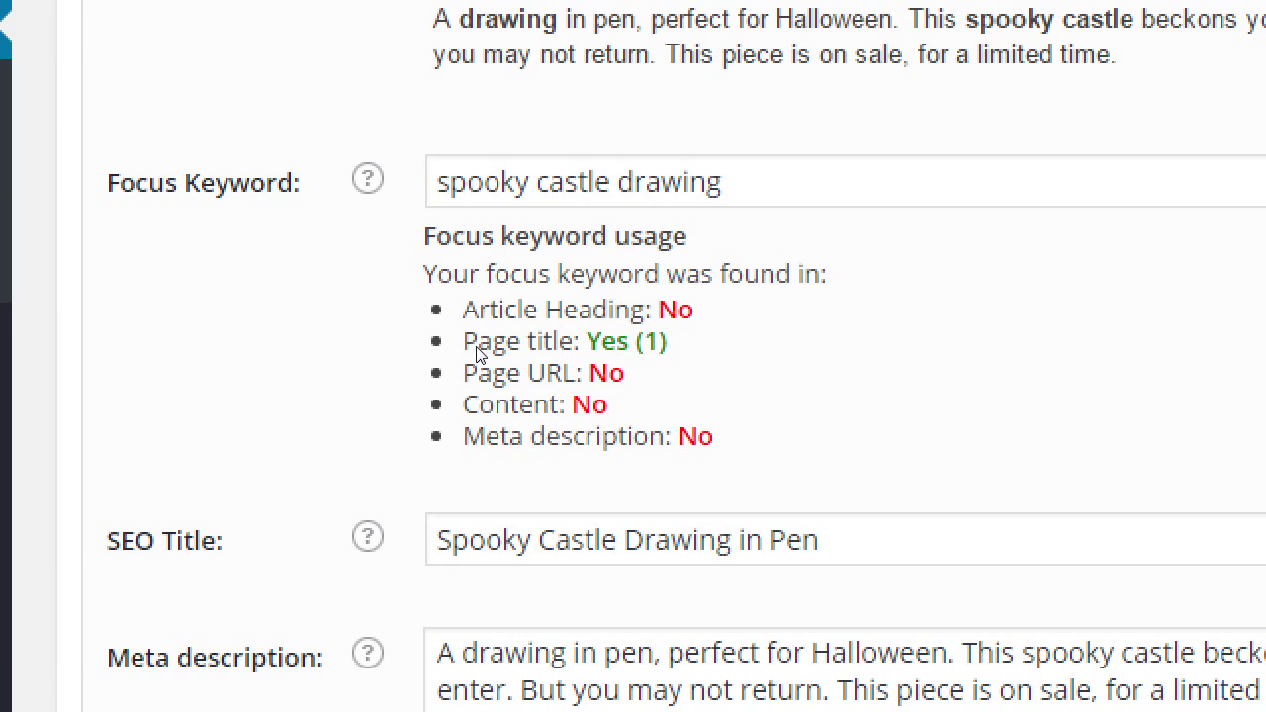
{"action": "scroll", "coordinate": [515, 347], "scroll_direction": "up", "scroll_amount": 15}
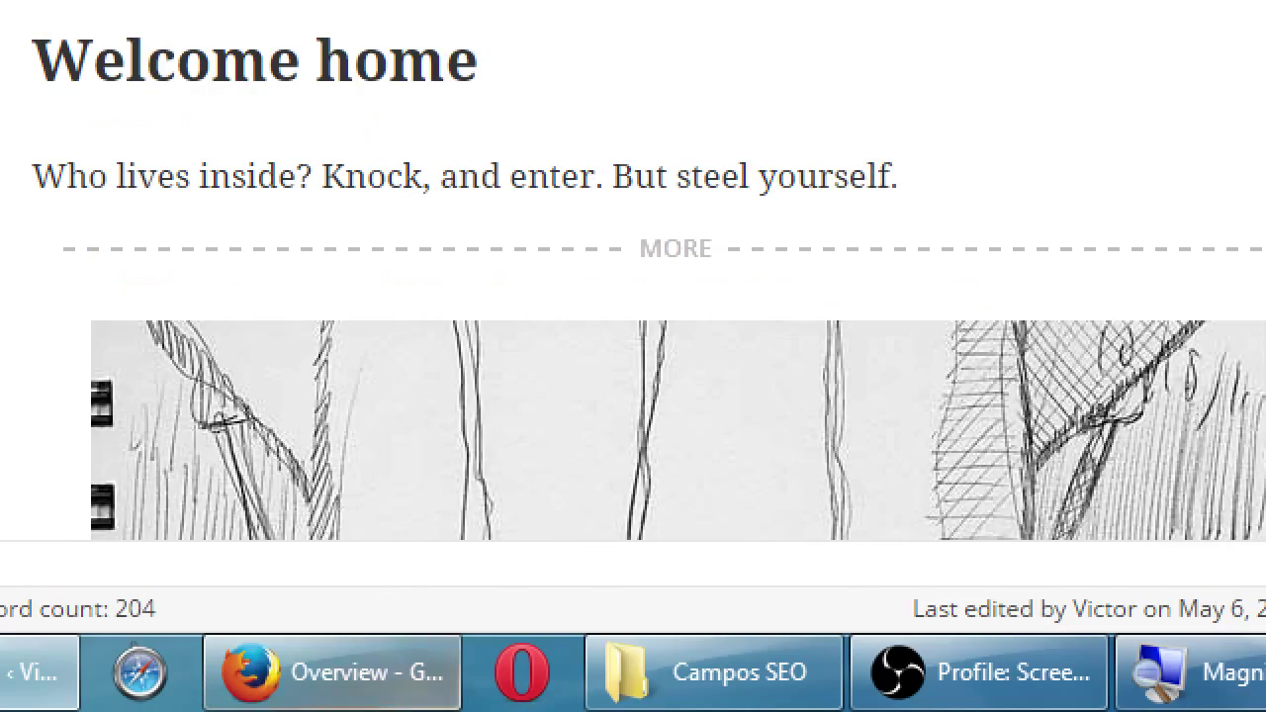
{"action": "scroll", "coordinate": [391, 574], "scroll_direction": "down", "scroll_amount": 10}
{"action": "scroll", "coordinate": [392, 573], "scroll_direction": "down", "scroll_amount": 10}
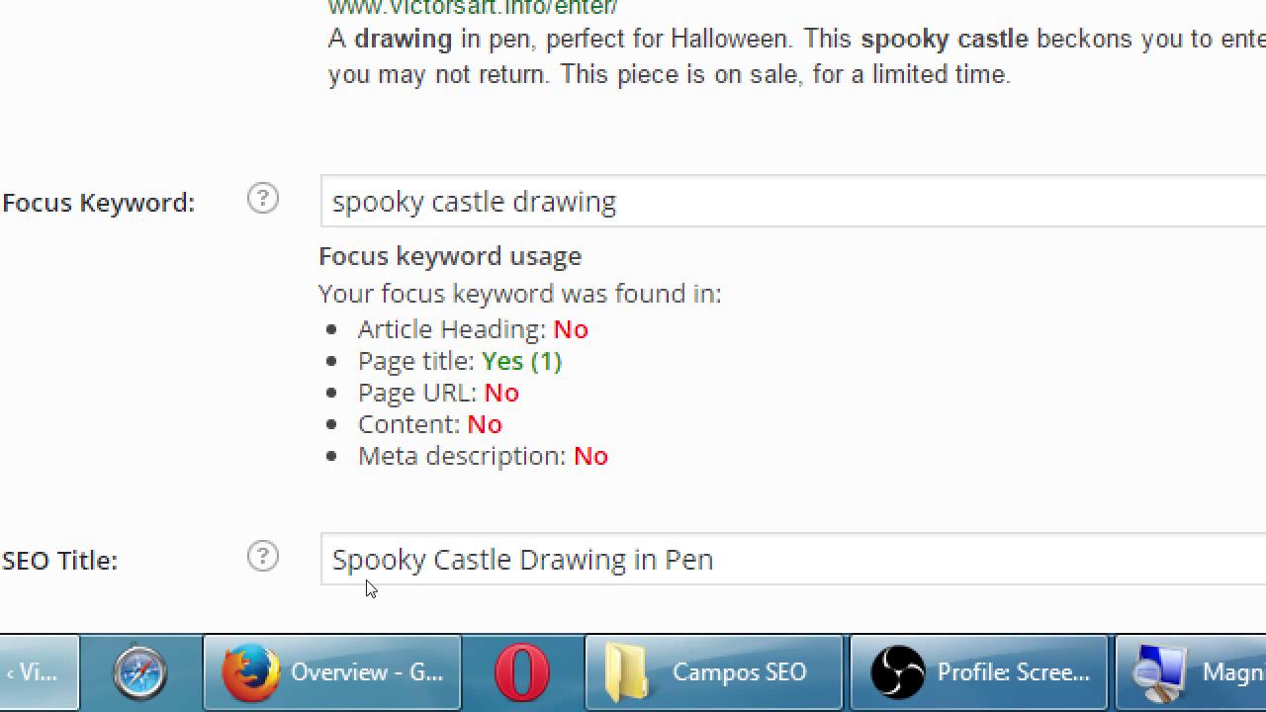
{"action": "scroll", "coordinate": [416, 480], "scroll_direction": "down", "scroll_amount": 5}
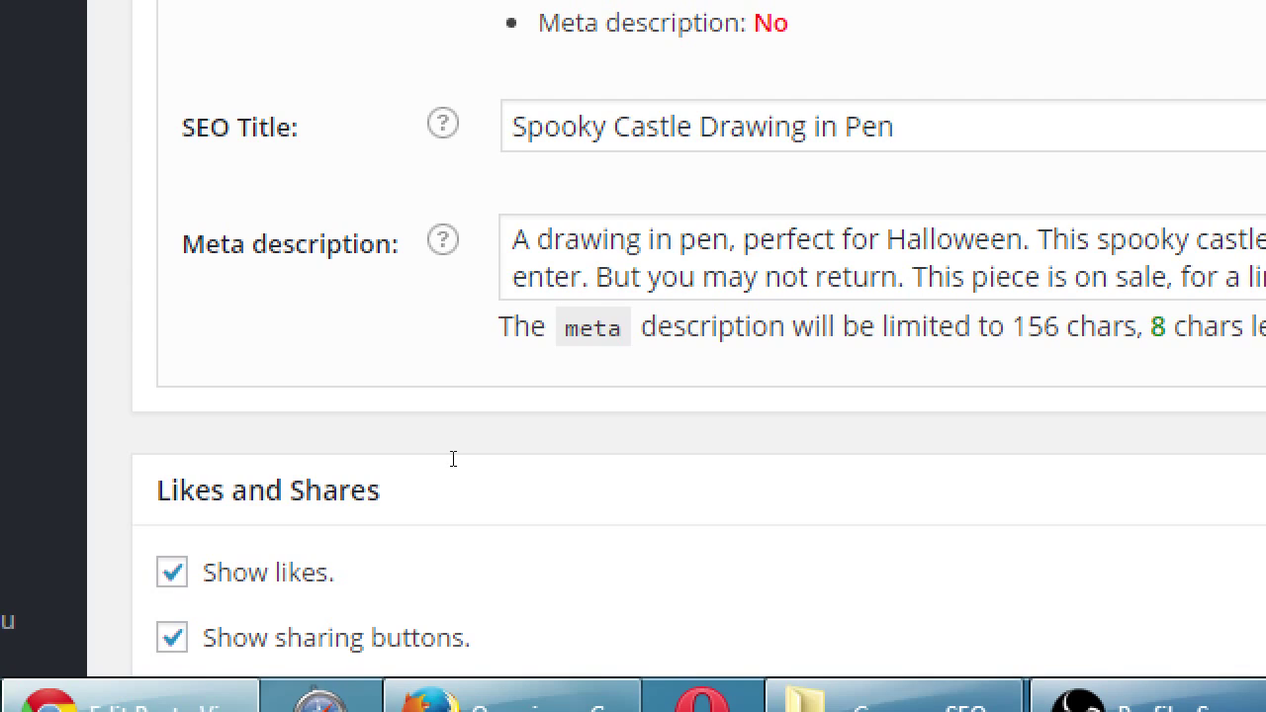
{"action": "scroll", "coordinate": [1174, 485], "scroll_direction": "up", "scroll_amount": 10}
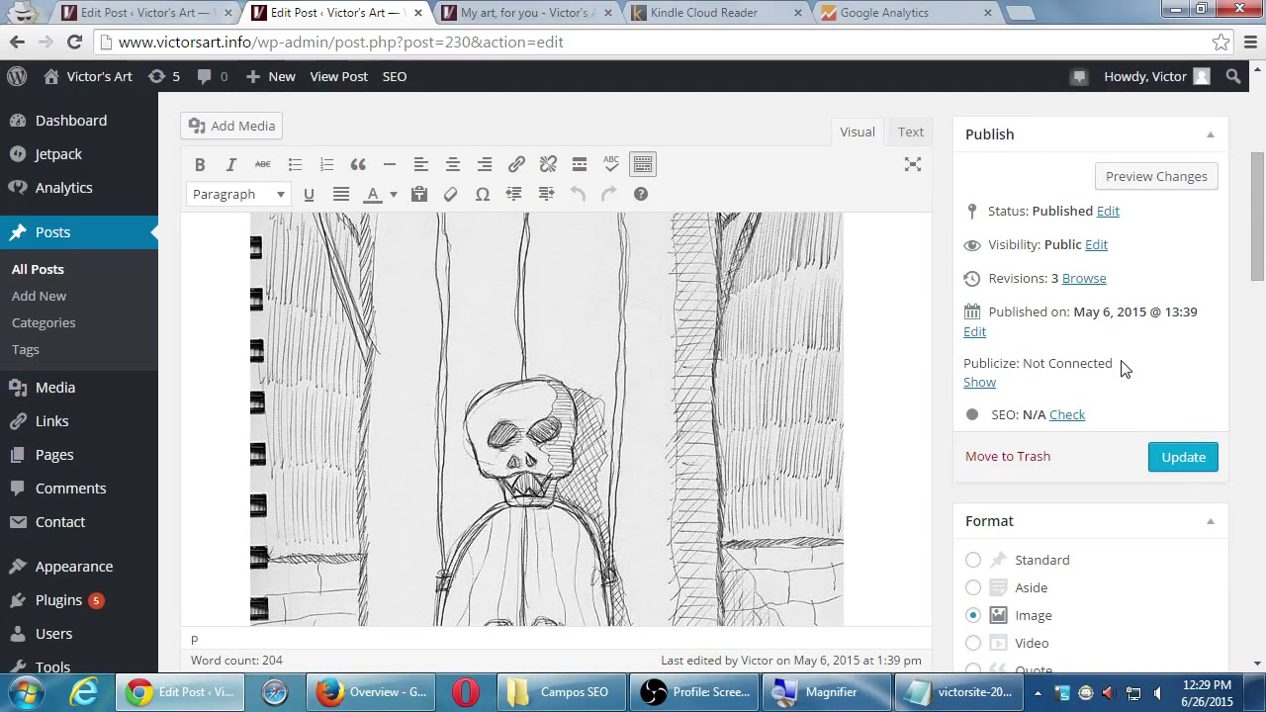
Update the Enter post with focus keyword 'spooky castle drawing' and scroll to its Yoast box
{"action": "left_click", "coordinate": [1171, 467]}
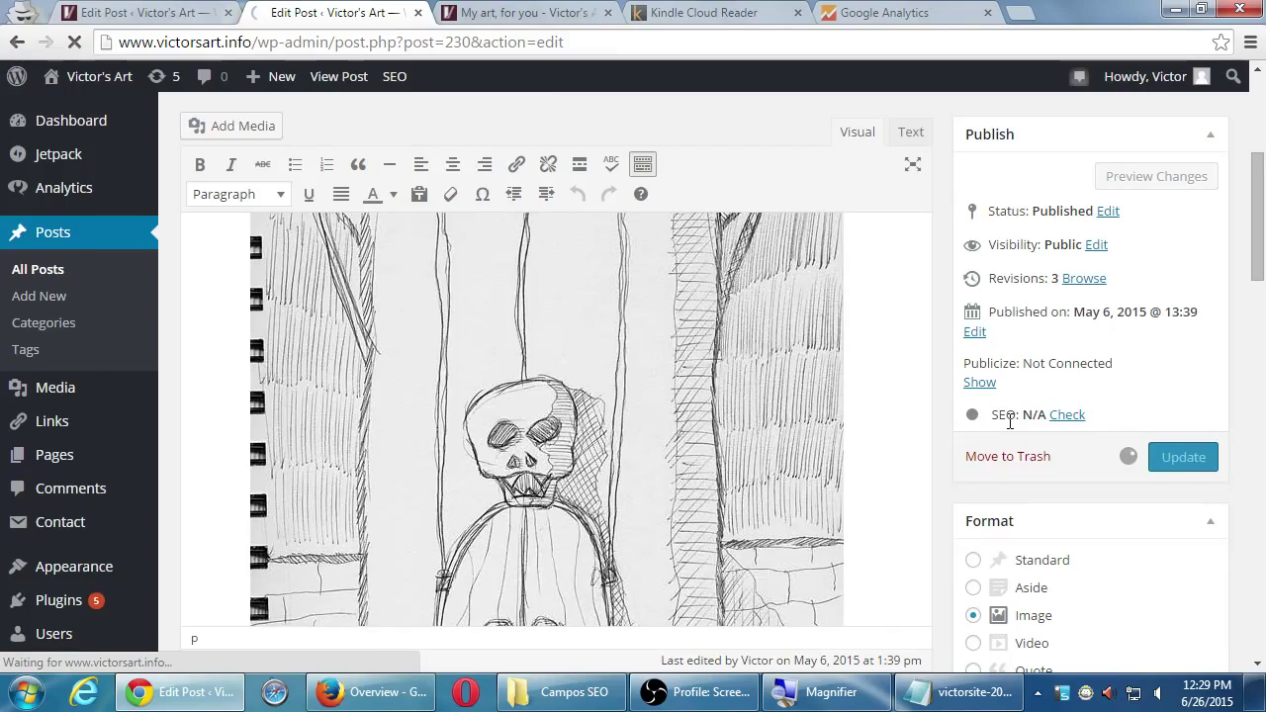
{"action": "key", "text": "super+plus"}
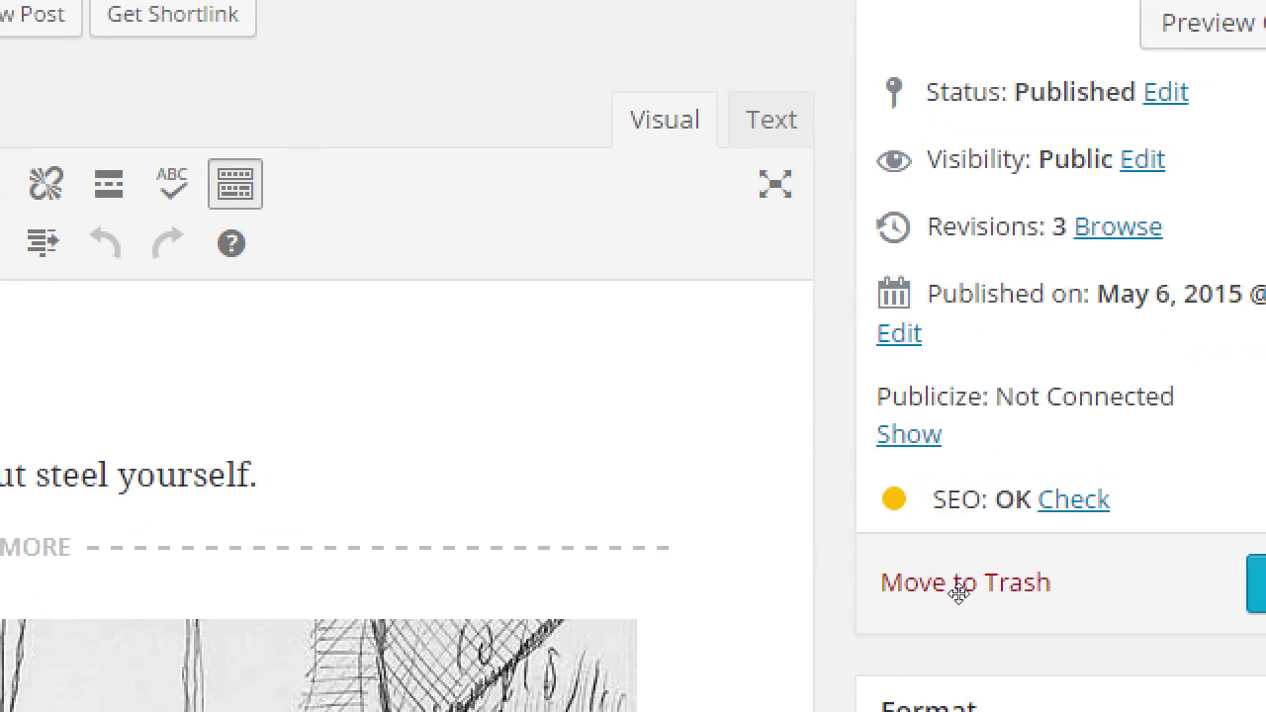
{"action": "scroll", "coordinate": [891, 559], "scroll_direction": "down", "scroll_amount": 4}
{"action": "scroll", "coordinate": [892, 559], "scroll_direction": "down", "scroll_amount": 5}
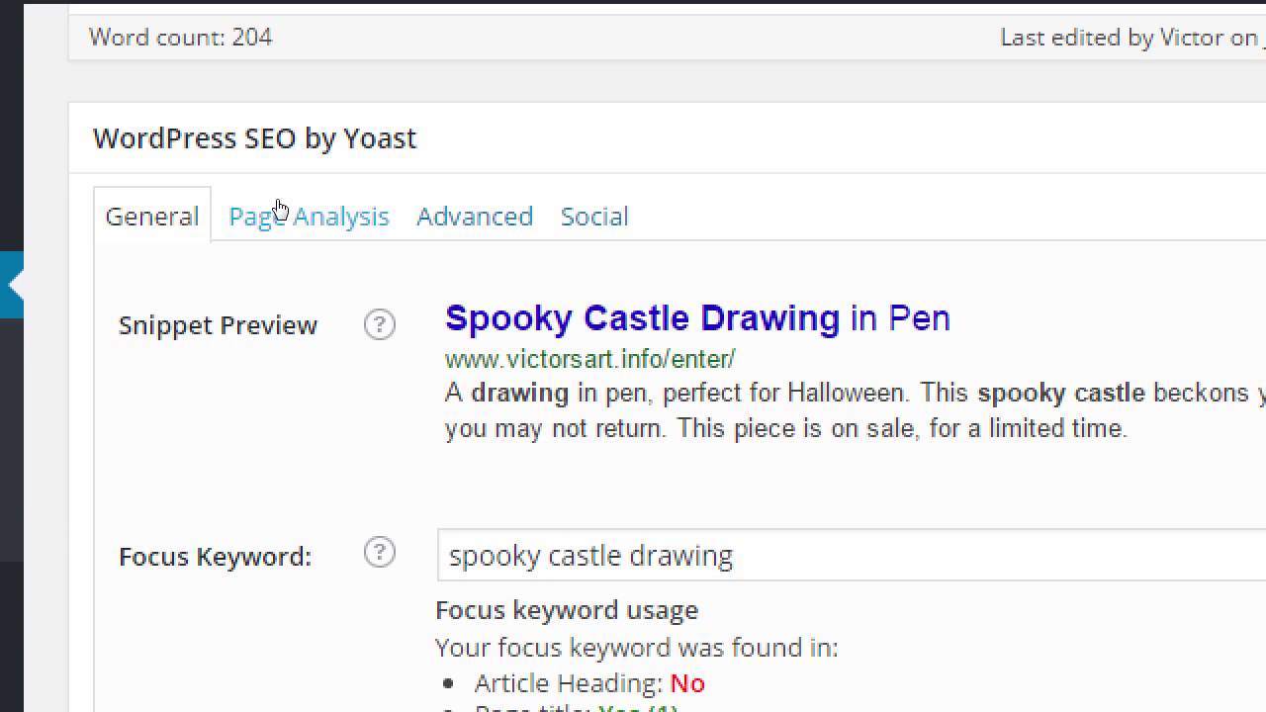
Review the Enter post's Yoast Page Analysis for keyword, description and title-length issues
{"action": "left_click", "coordinate": [279, 209]}
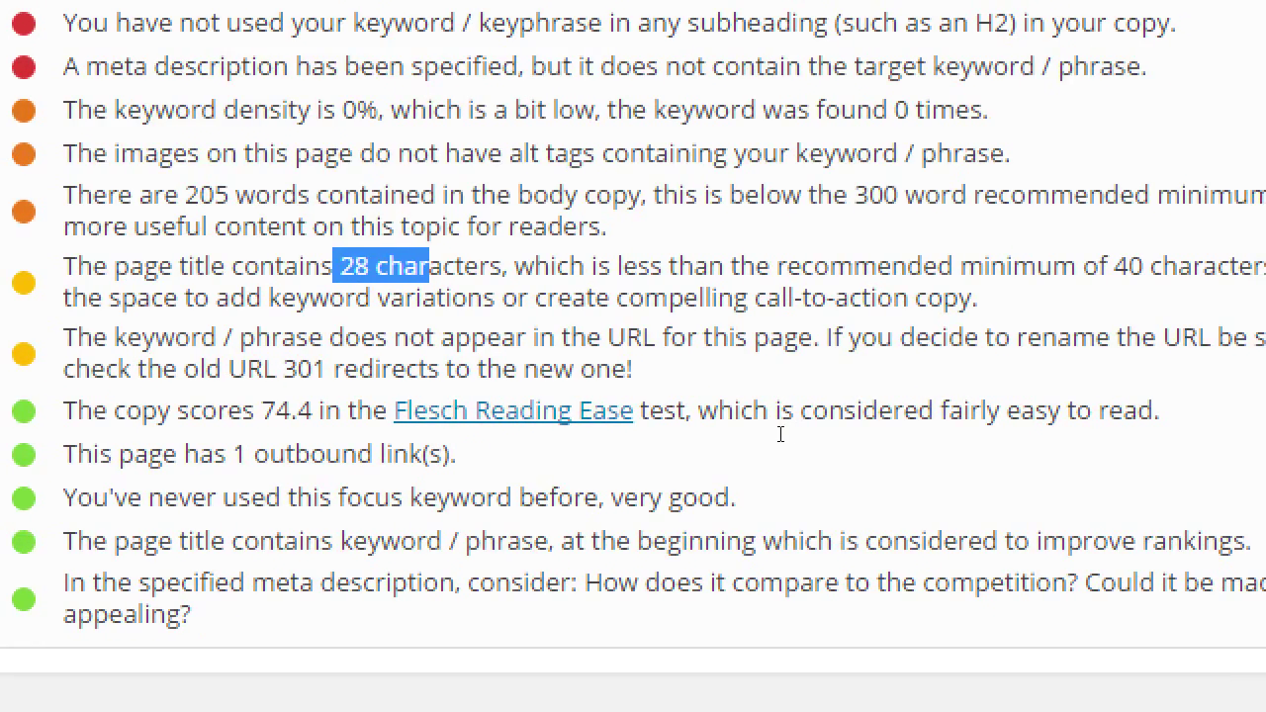
{"action": "scroll", "coordinate": [254, 198], "scroll_direction": "up", "scroll_amount": 10}
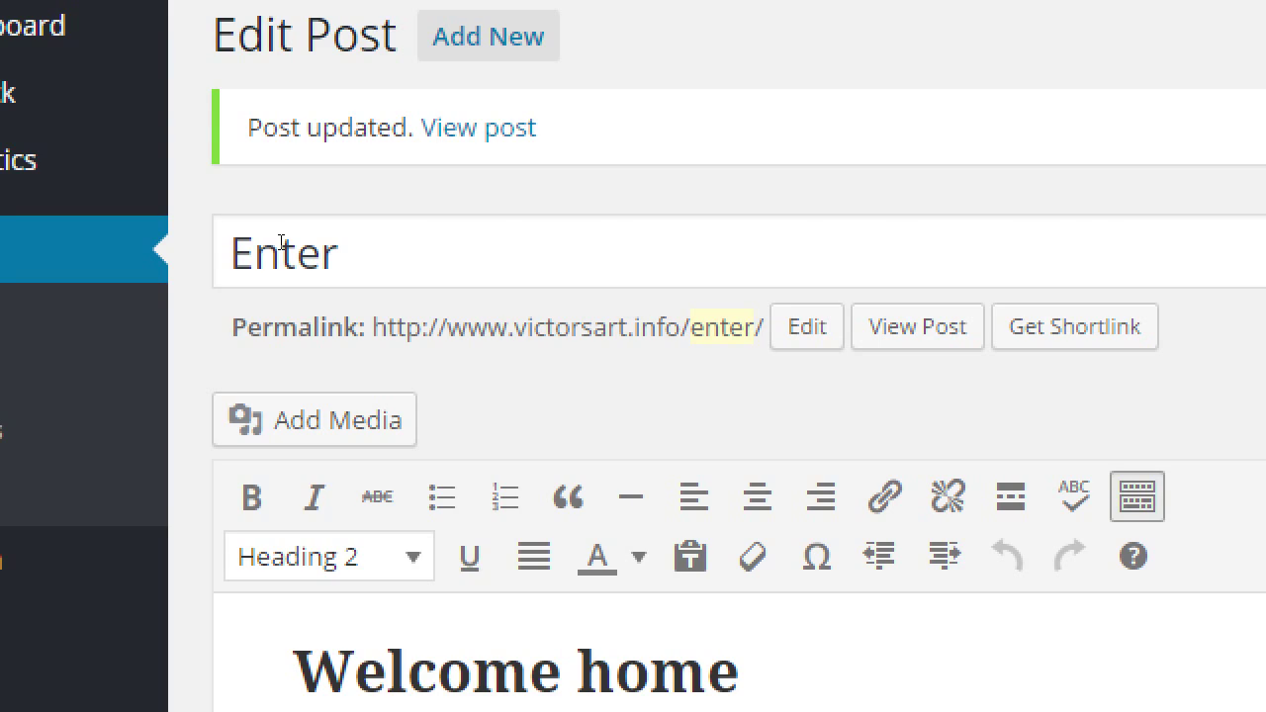
{"action": "scroll", "coordinate": [320, 393], "scroll_direction": "down", "scroll_amount": 20}
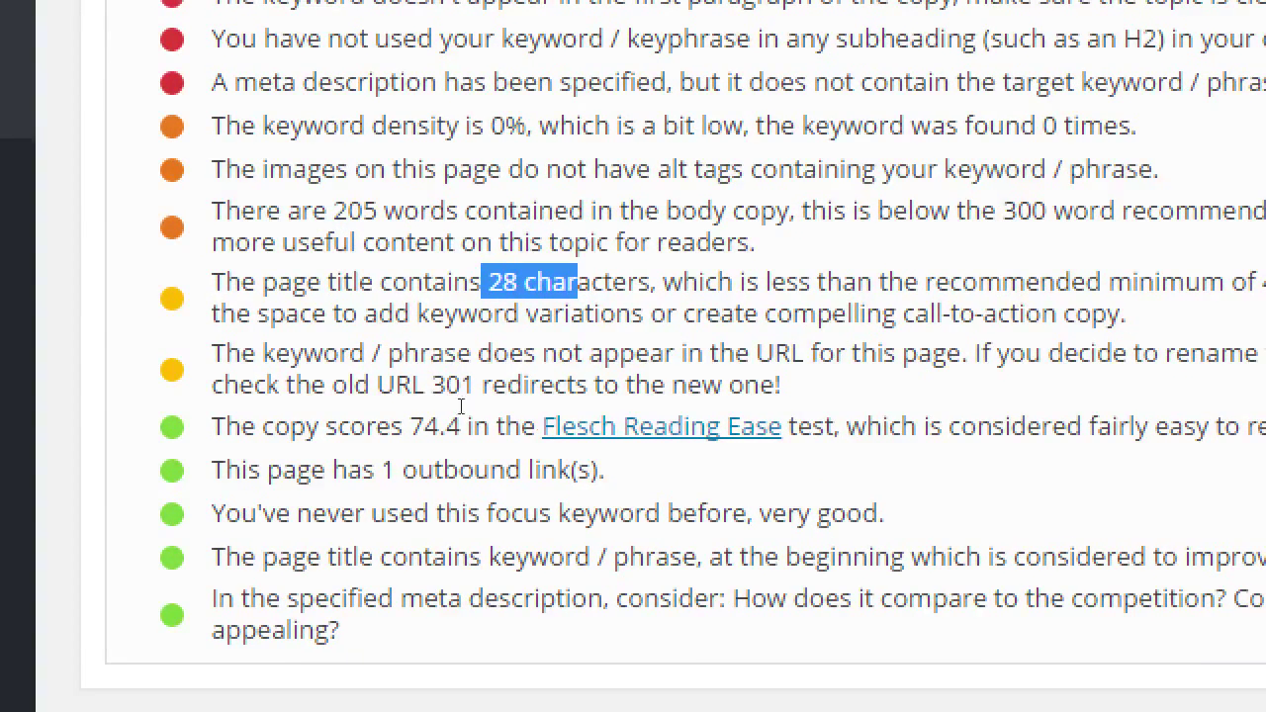
{"action": "left_click", "coordinate": [339, 376]}
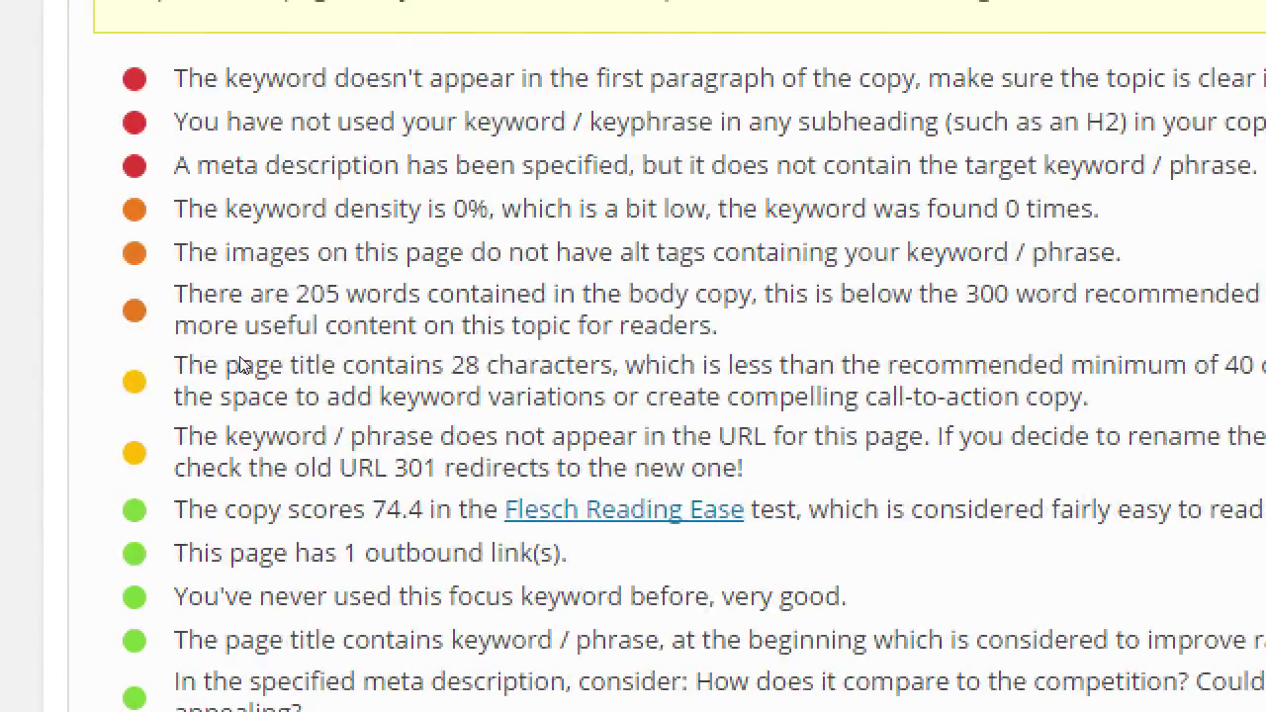
{"action": "scroll", "coordinate": [237, 364], "scroll_direction": "up", "scroll_amount": 1}
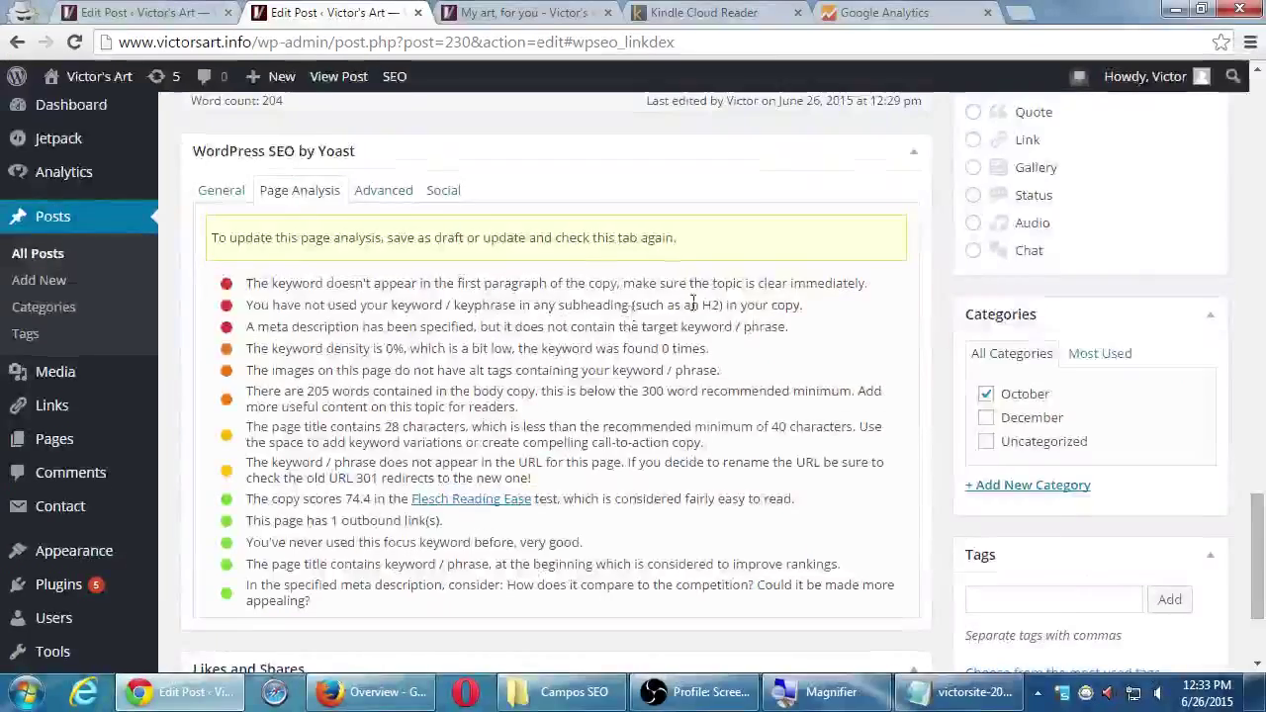
{"action": "scroll", "coordinate": [656, 308], "scroll_direction": "up", "scroll_amount": 6}
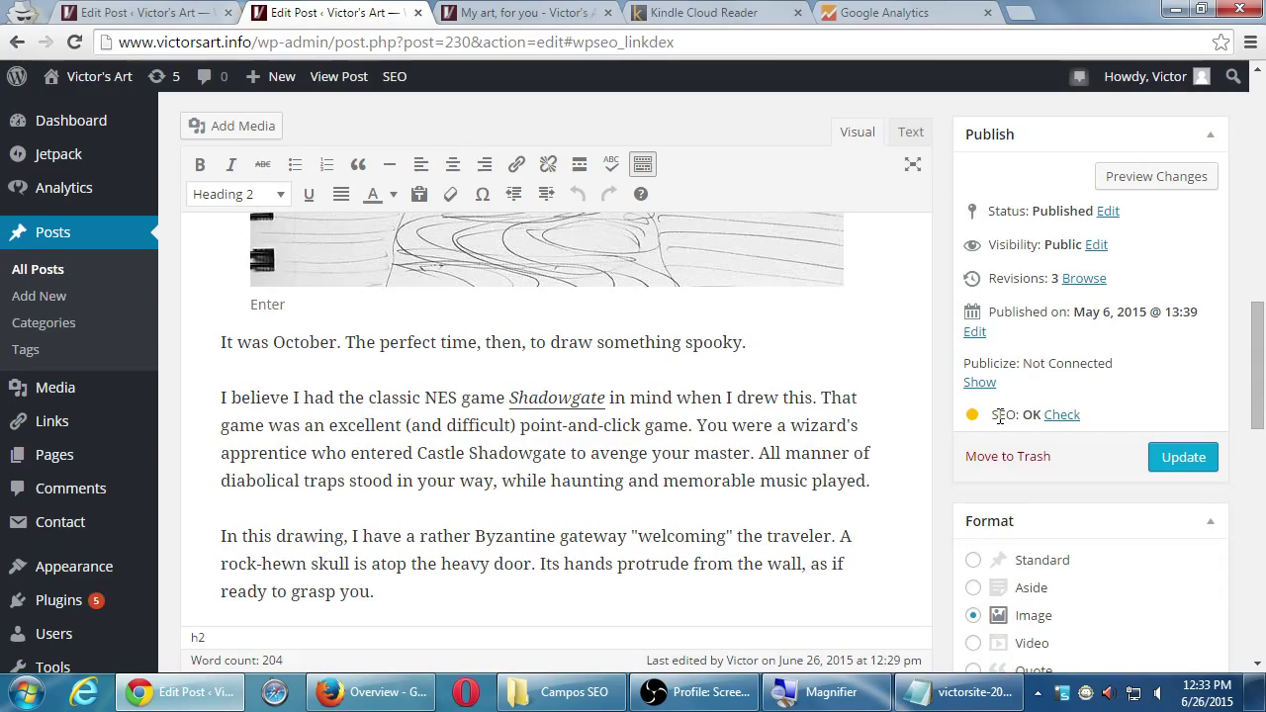
Review the SEO title and meta description fields on Yoast's General tab
{"action": "key", "text": "super+plus"}
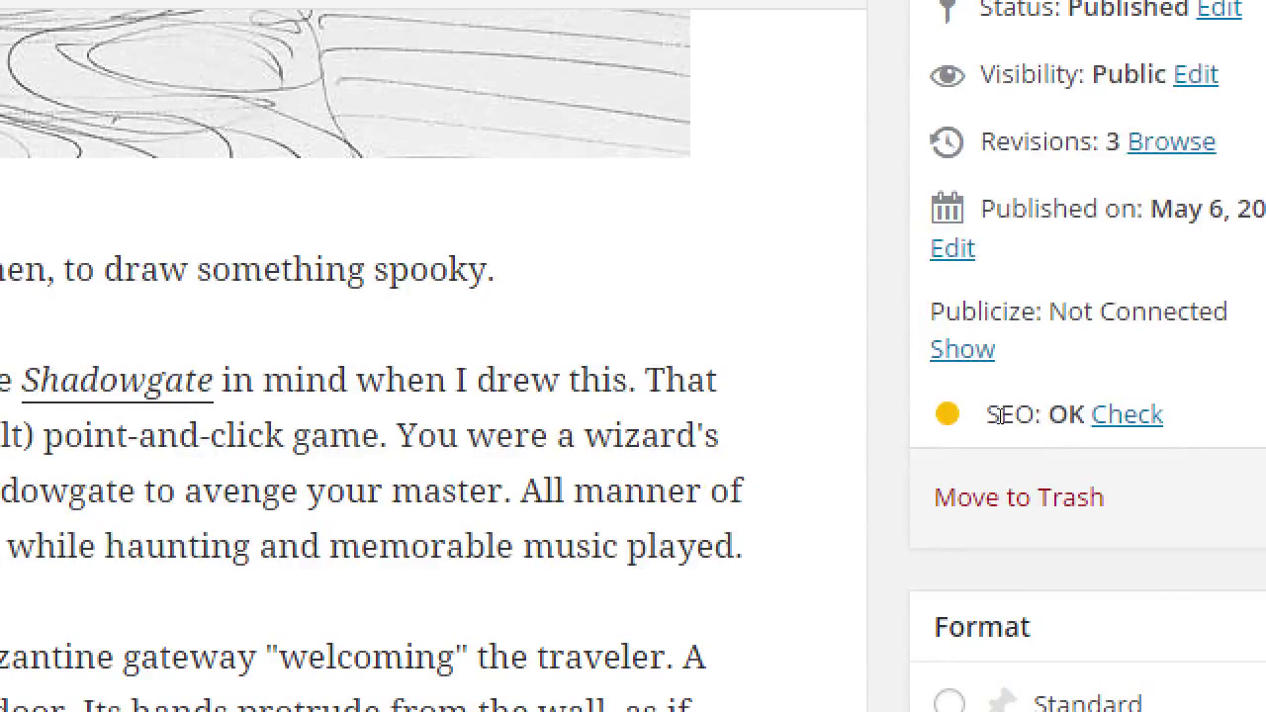
{"action": "scroll", "coordinate": [979, 554], "scroll_direction": "down", "scroll_amount": 3}
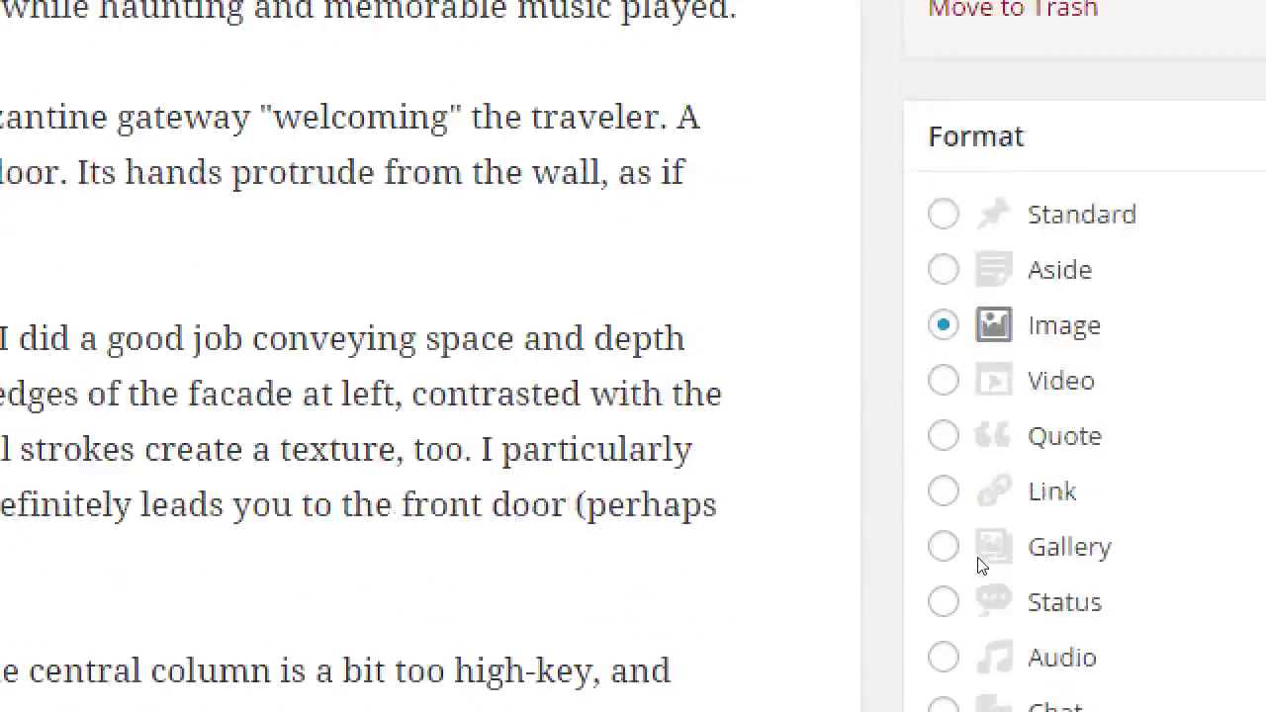
{"action": "scroll", "coordinate": [980, 564], "scroll_direction": "down", "scroll_amount": 3}
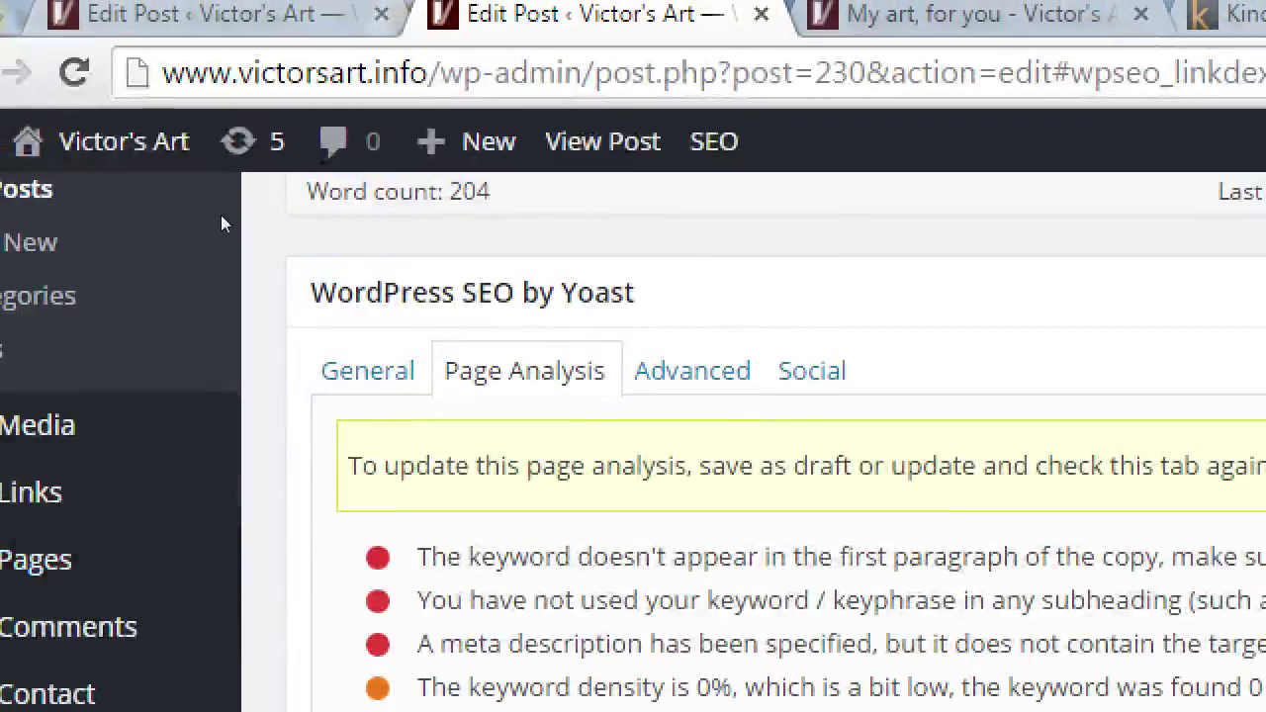
{"action": "left_click", "coordinate": [46, 141]}
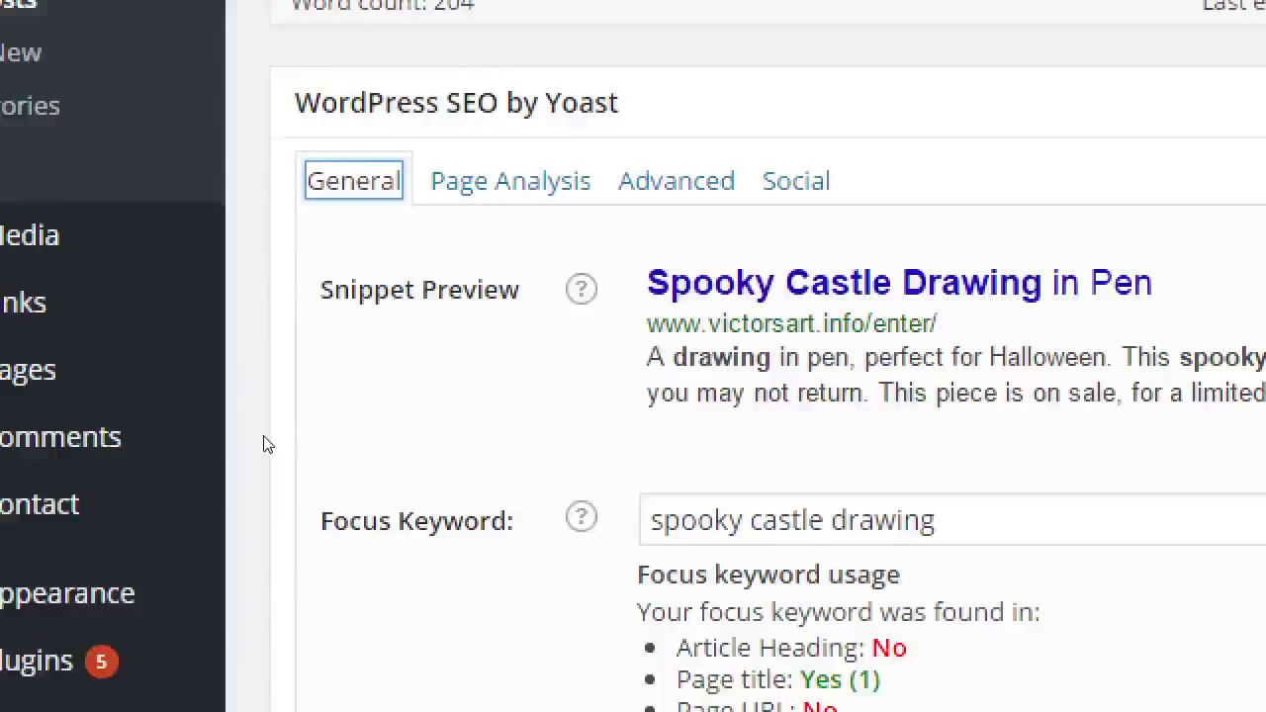
{"action": "scroll", "coordinate": [321, 559], "scroll_direction": "down", "scroll_amount": 2}
{"action": "left_click_drag", "start_coordinate": [648, 445], "coordinate": [810, 446]}
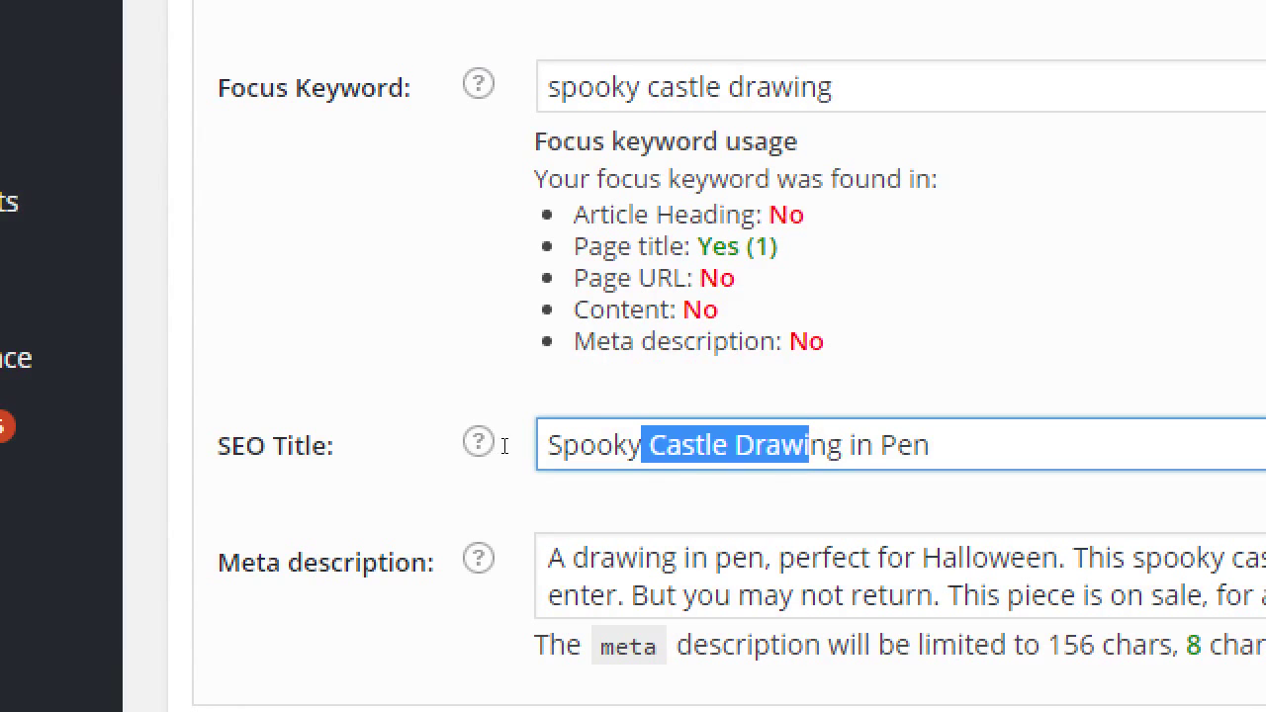
{"action": "left_click_drag", "start_coordinate": [600, 558], "coordinate": [794, 595]}
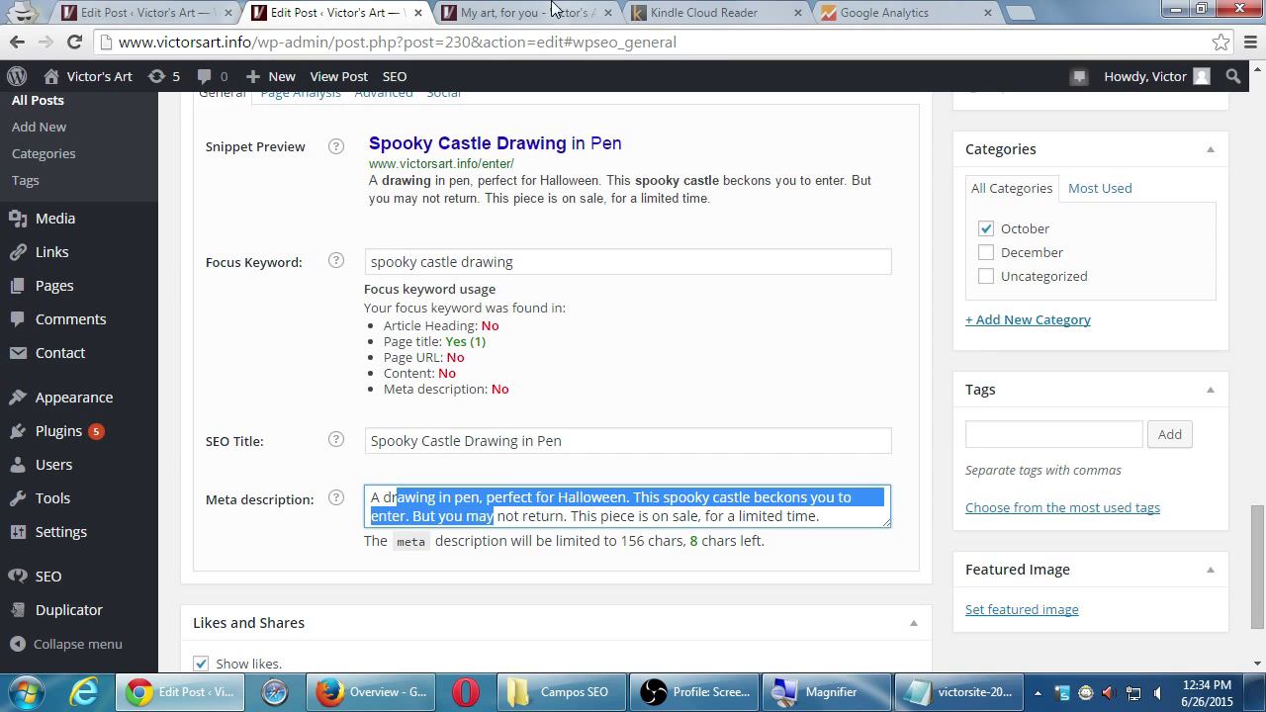
Go back to the Spectre post's editor and check its 'ghost drawing' Yoast settings
{"action": "left_click", "coordinate": [465, 12]}
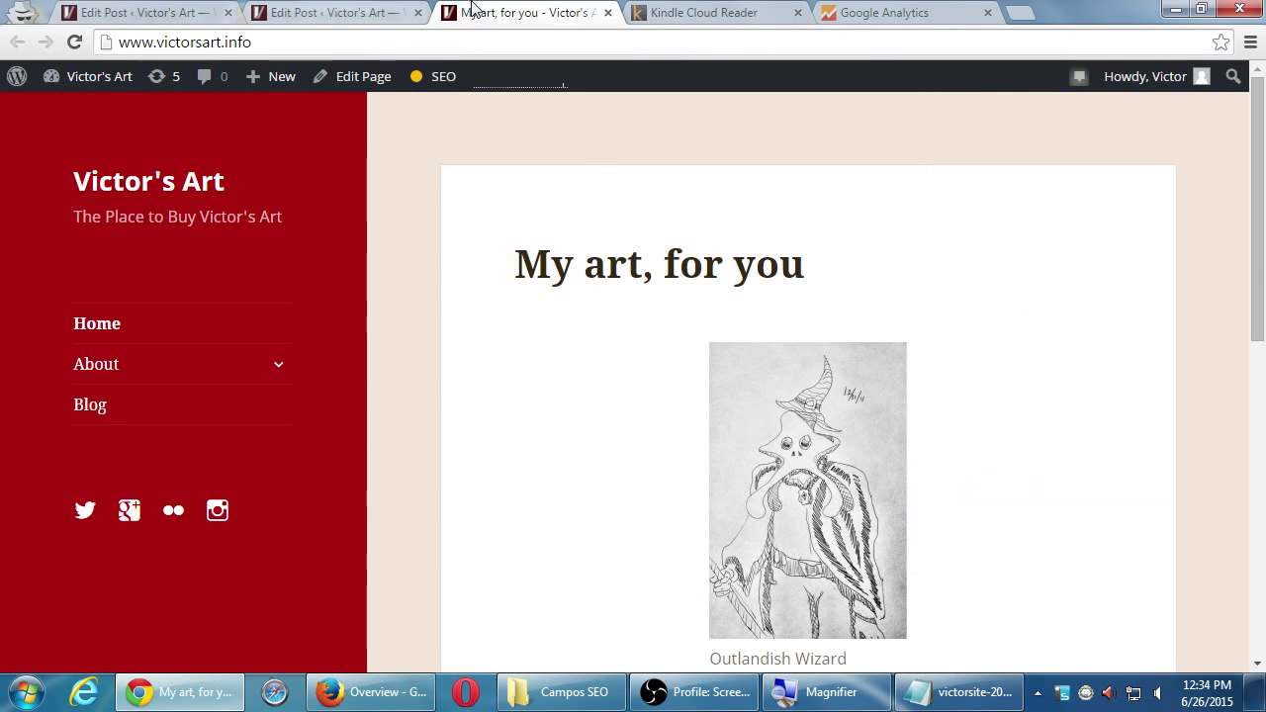
{"action": "left_click", "coordinate": [158, 10]}
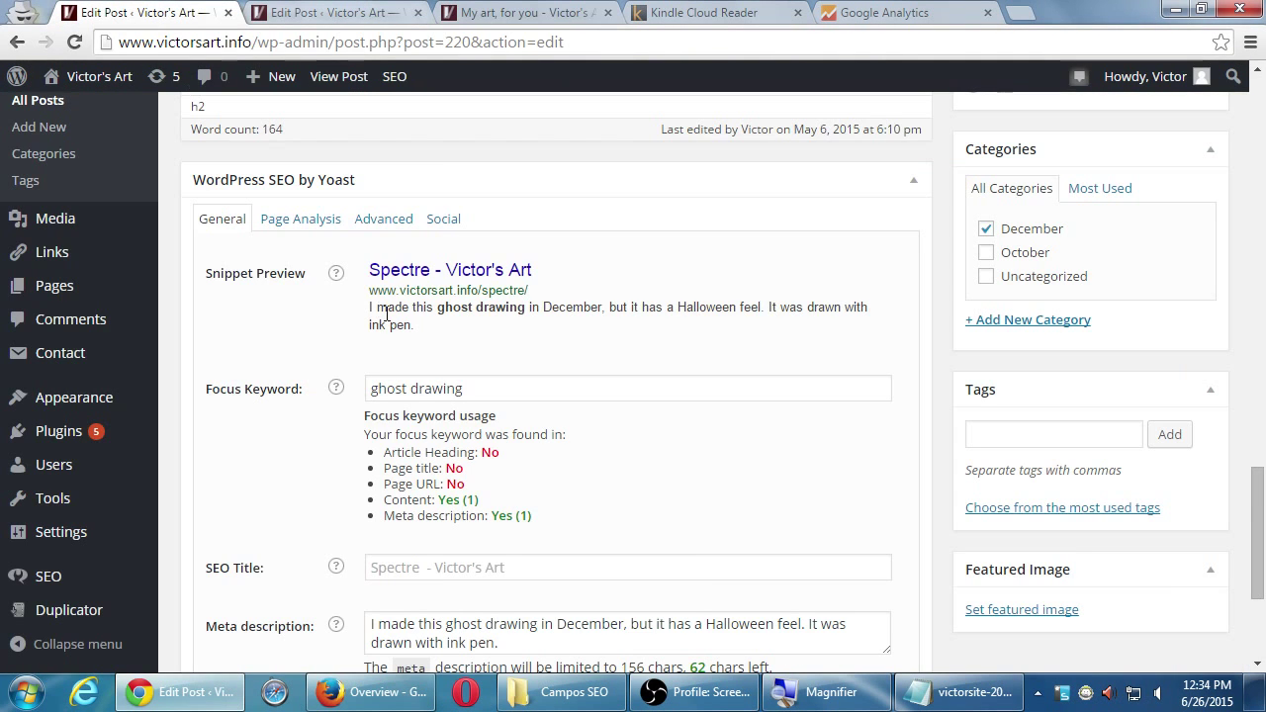
{"action": "scroll", "coordinate": [531, 402], "scroll_direction": "down", "scroll_amount": 3}
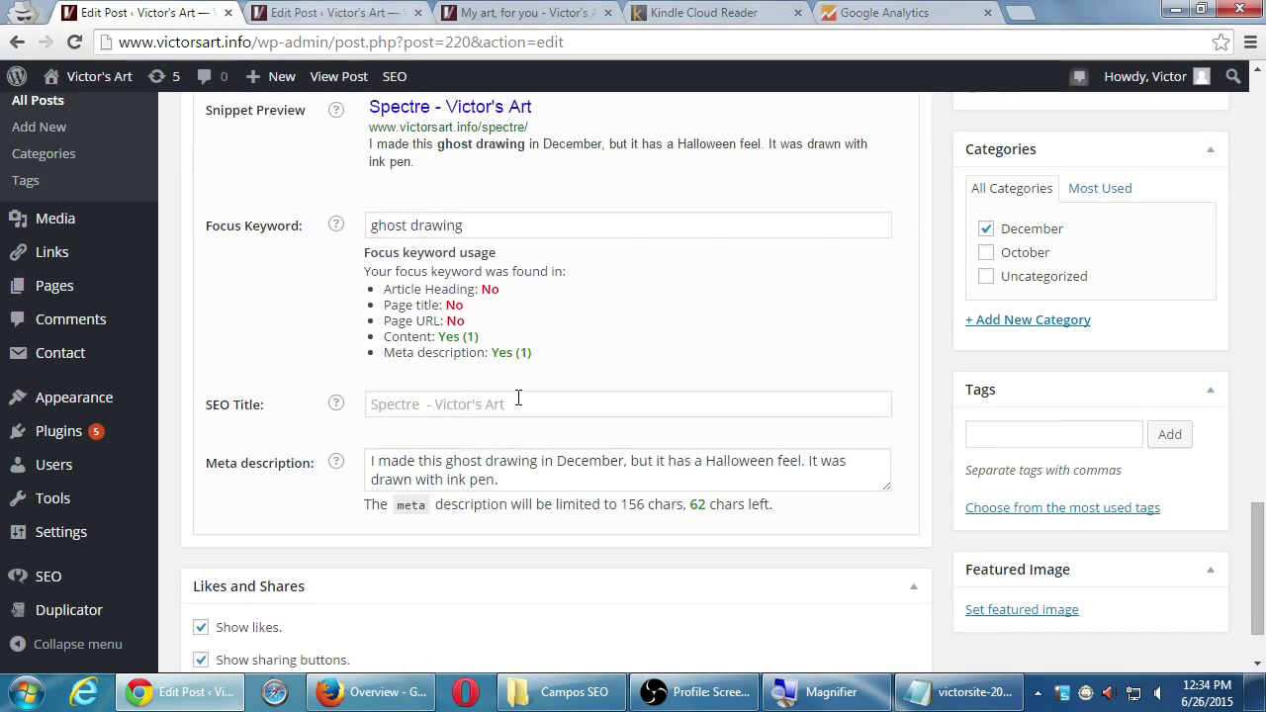
{"action": "scroll", "coordinate": [517, 395], "scroll_direction": "up", "scroll_amount": 6}
{"action": "scroll", "coordinate": [512, 395], "scroll_direction": "up", "scroll_amount": 4}
{"action": "scroll", "coordinate": [509, 475], "scroll_direction": "down", "scroll_amount": 6}
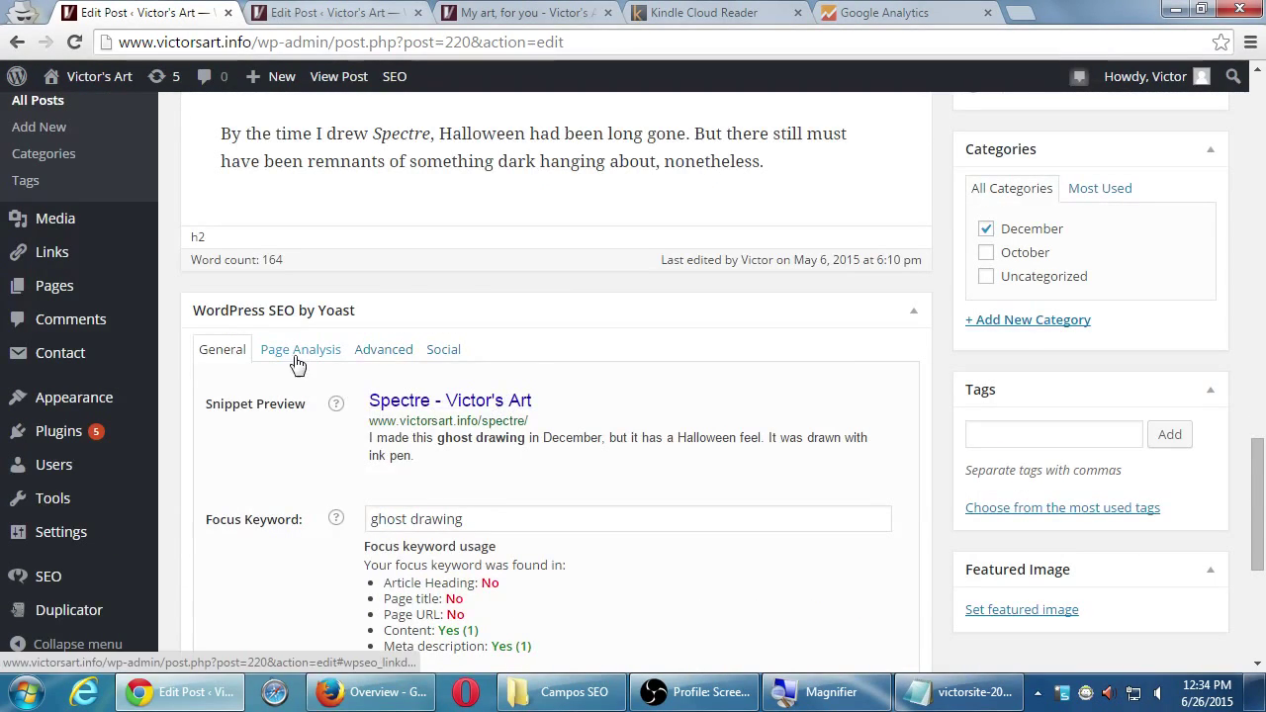
{"action": "scroll", "coordinate": [295, 364], "scroll_direction": "down", "scroll_amount": 4}
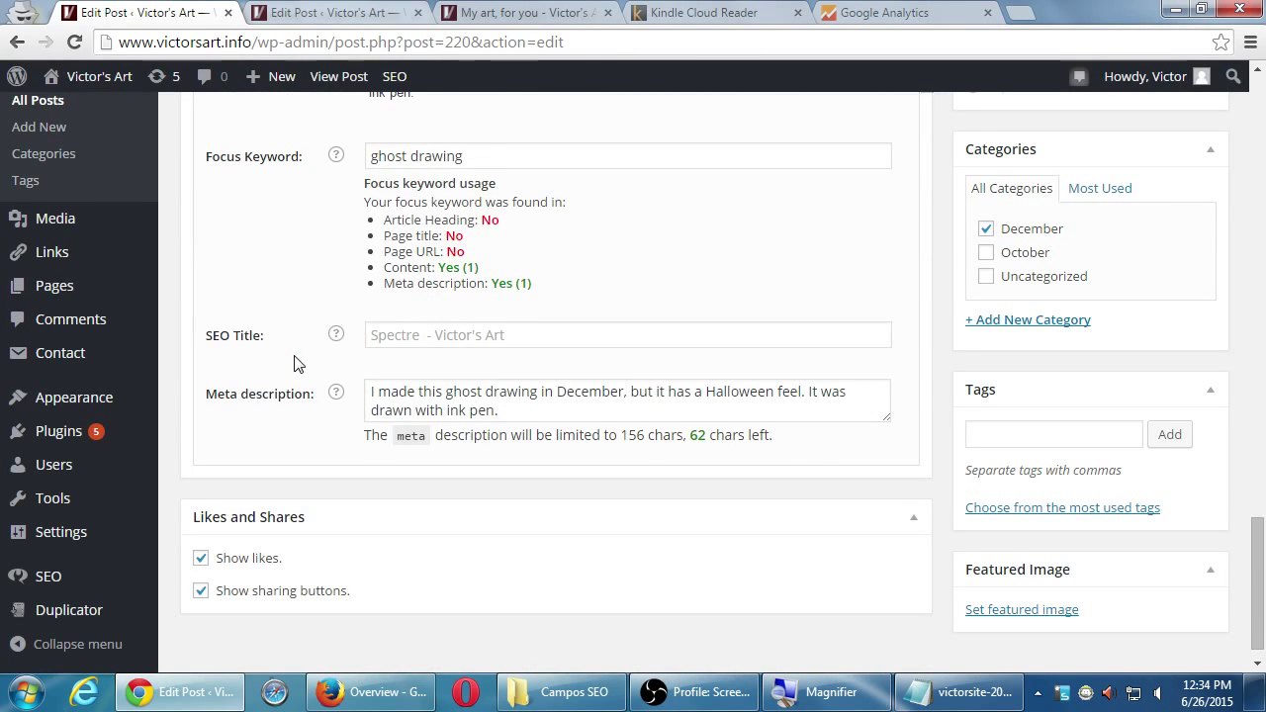
{"action": "scroll", "coordinate": [294, 362], "scroll_direction": "up", "scroll_amount": 1}
{"action": "key", "text": "ctrl+Tab"}
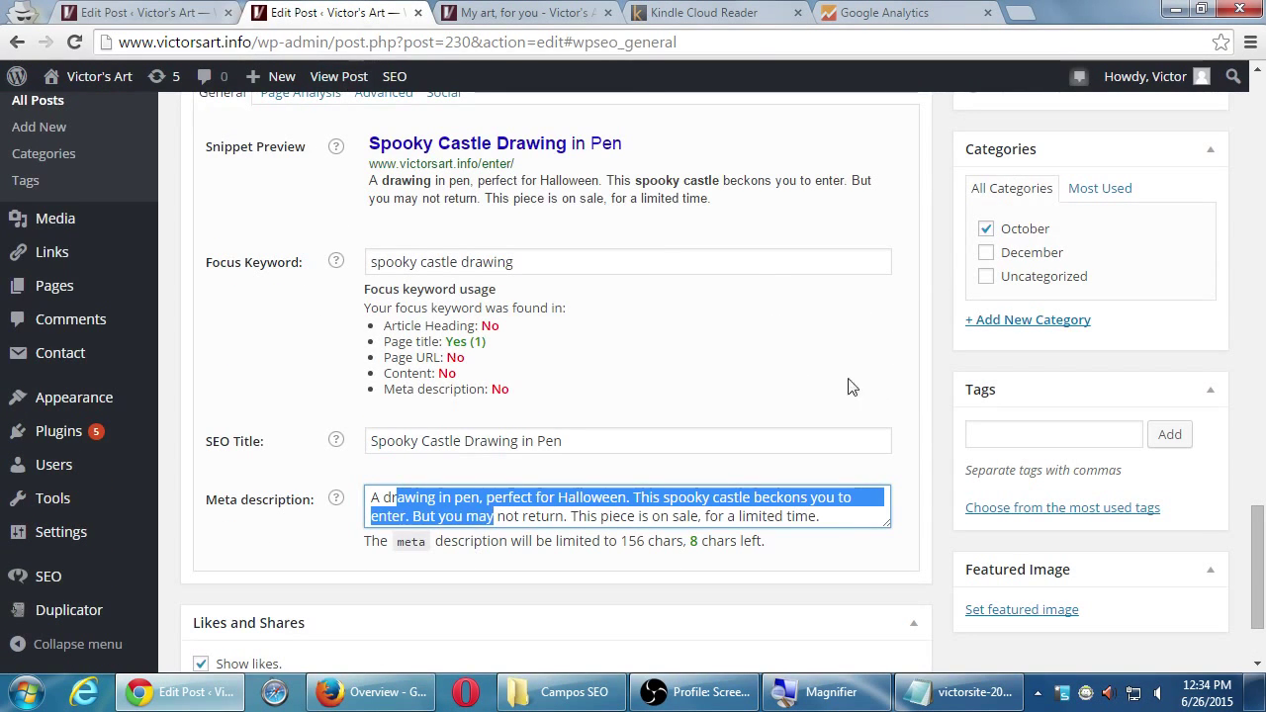
{"action": "scroll", "coordinate": [943, 406], "scroll_direction": "down", "scroll_amount": 1}
{"action": "scroll", "coordinate": [942, 405], "scroll_direction": "down", "scroll_amount": 1}
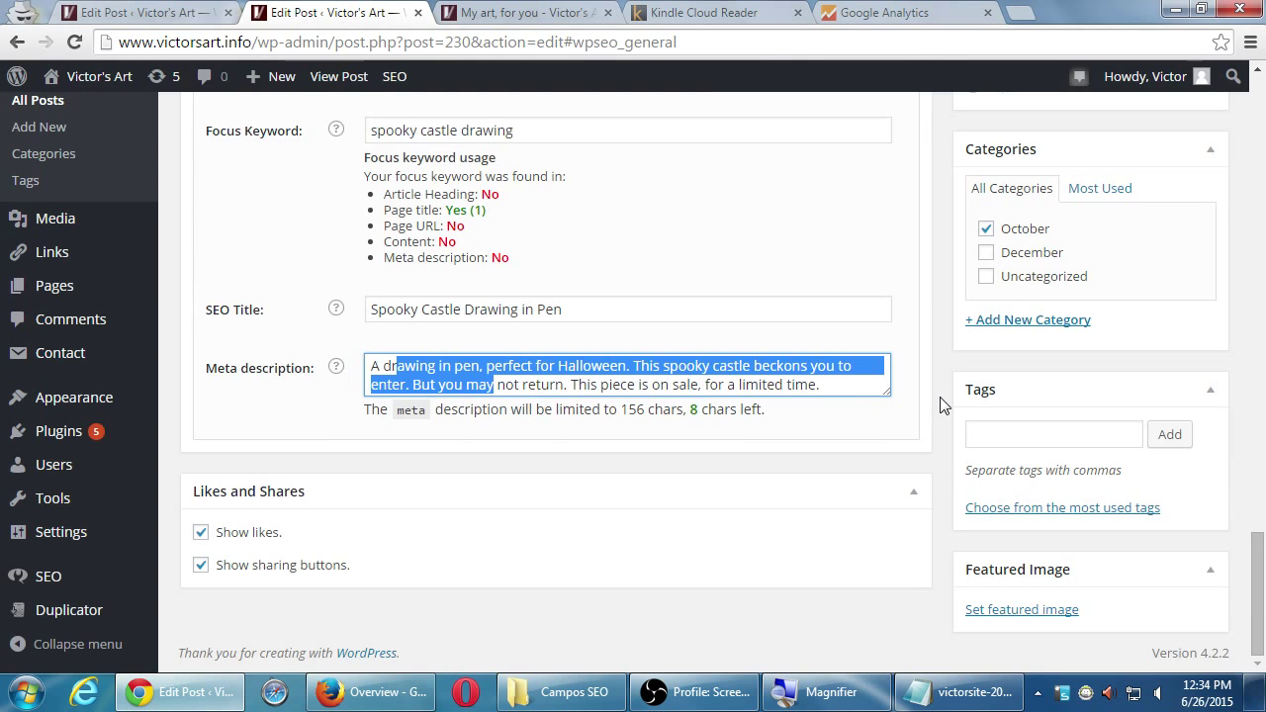
{"action": "scroll", "coordinate": [943, 406], "scroll_direction": "up", "scroll_amount": 2}
{"action": "scroll", "coordinate": [943, 406], "scroll_direction": "up", "scroll_amount": 2}
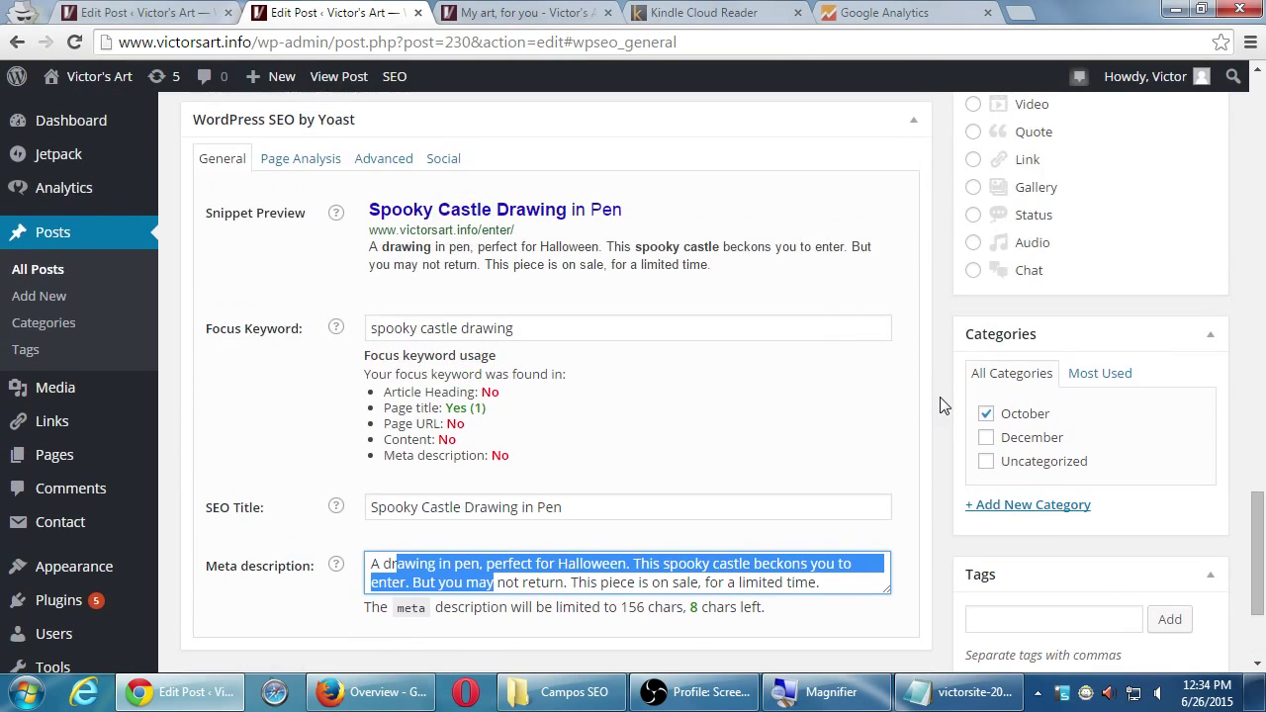
{"action": "scroll", "coordinate": [943, 406], "scroll_direction": "up", "scroll_amount": 5}
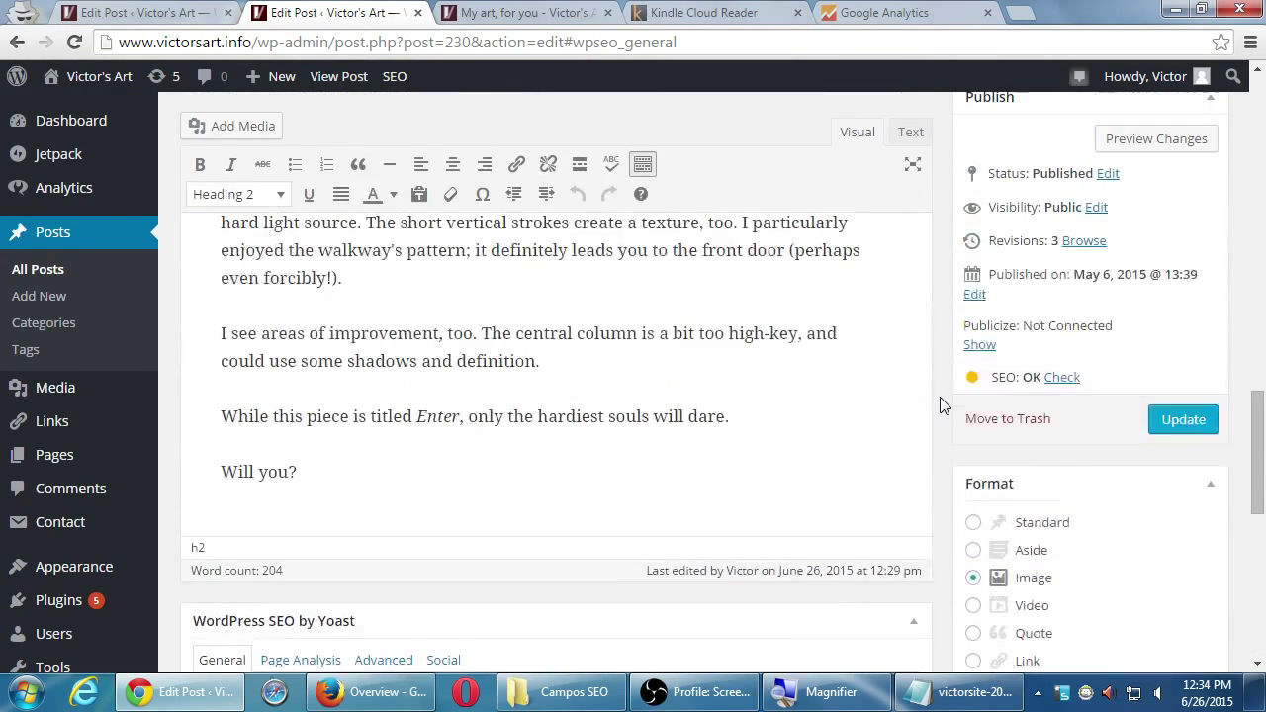
{"action": "scroll", "coordinate": [969, 445], "scroll_direction": "down", "scroll_amount": 2}
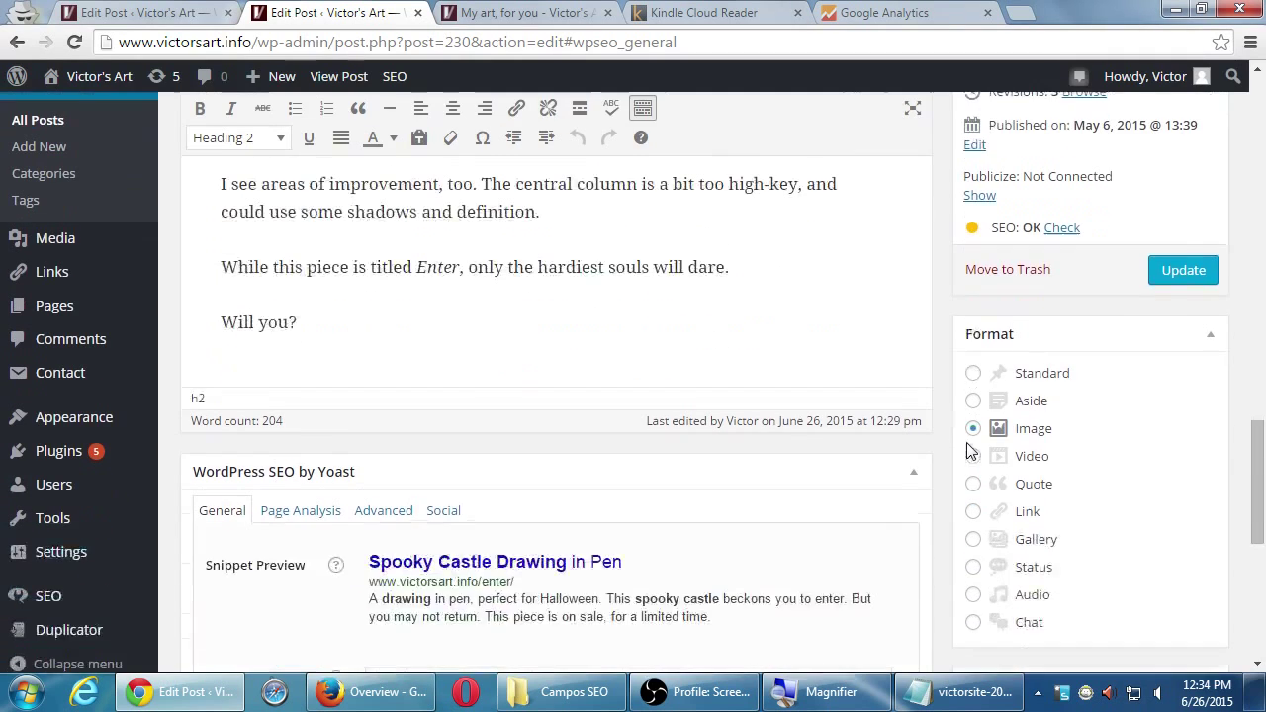
{"action": "scroll", "coordinate": [970, 446], "scroll_direction": "down", "scroll_amount": 1}
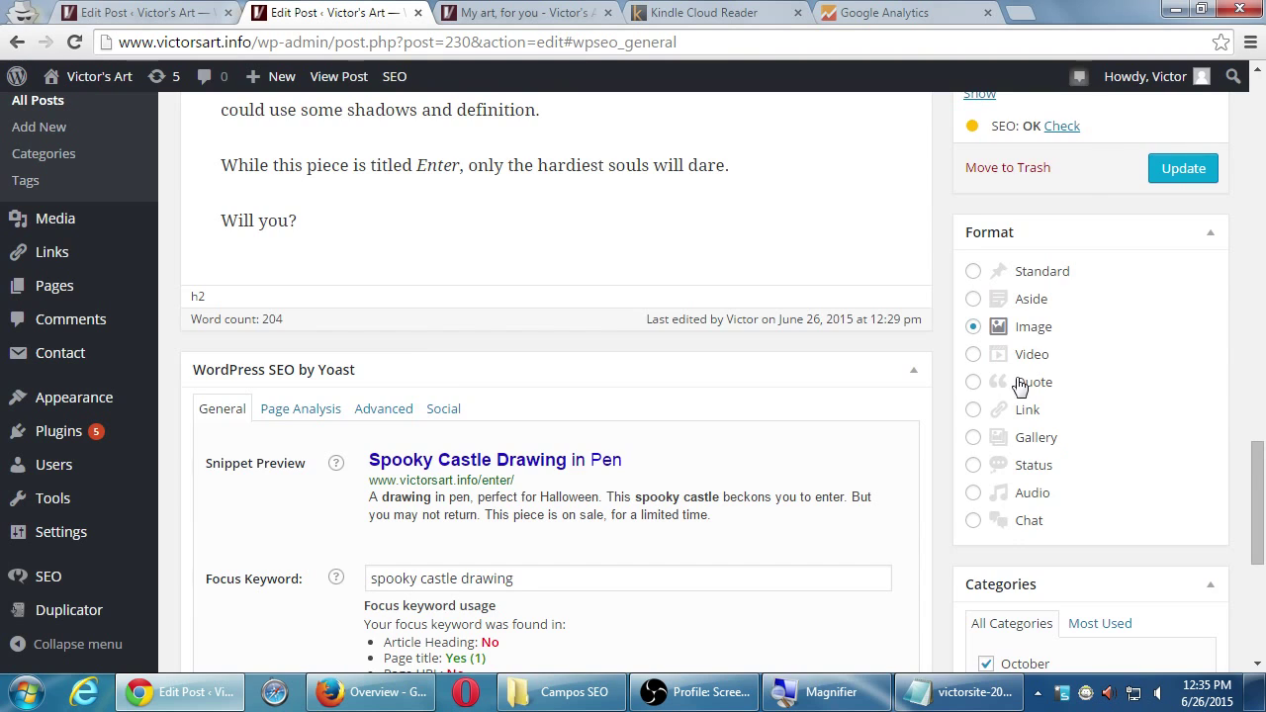
{"action": "scroll", "coordinate": [985, 480], "scroll_direction": "down", "scroll_amount": 4}
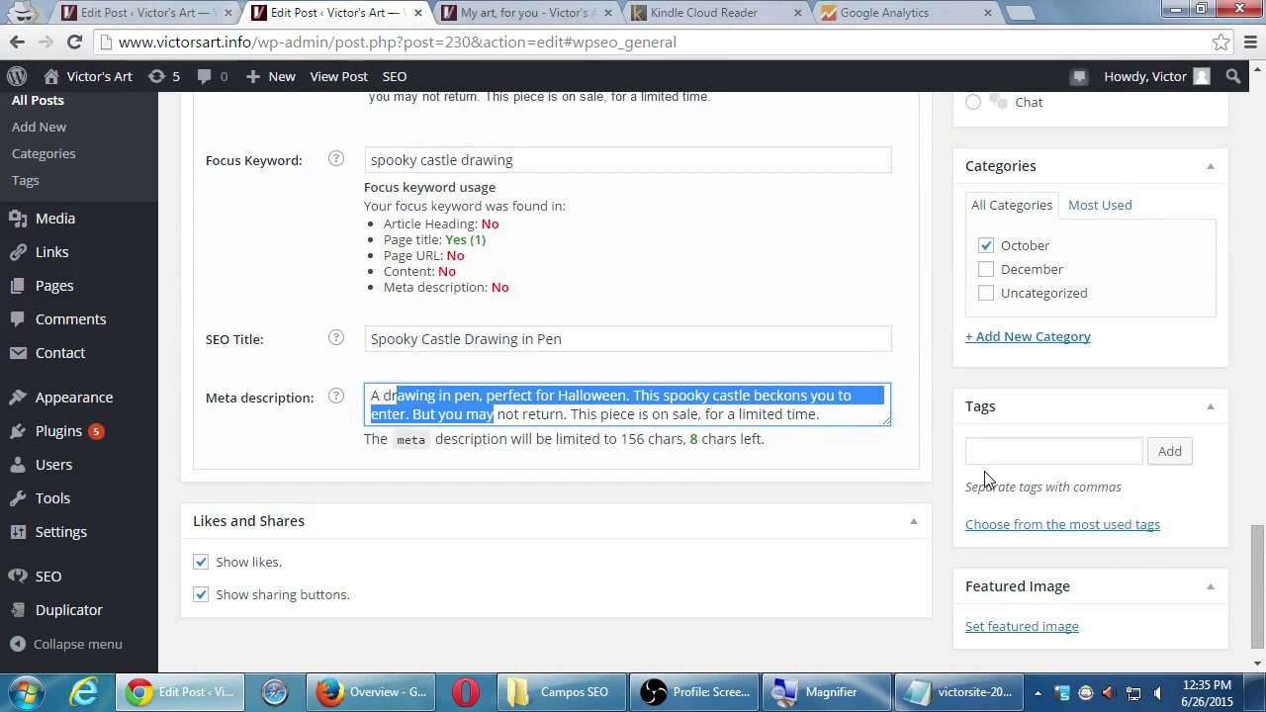
{"action": "scroll", "coordinate": [986, 477], "scroll_direction": "down", "scroll_amount": 1}
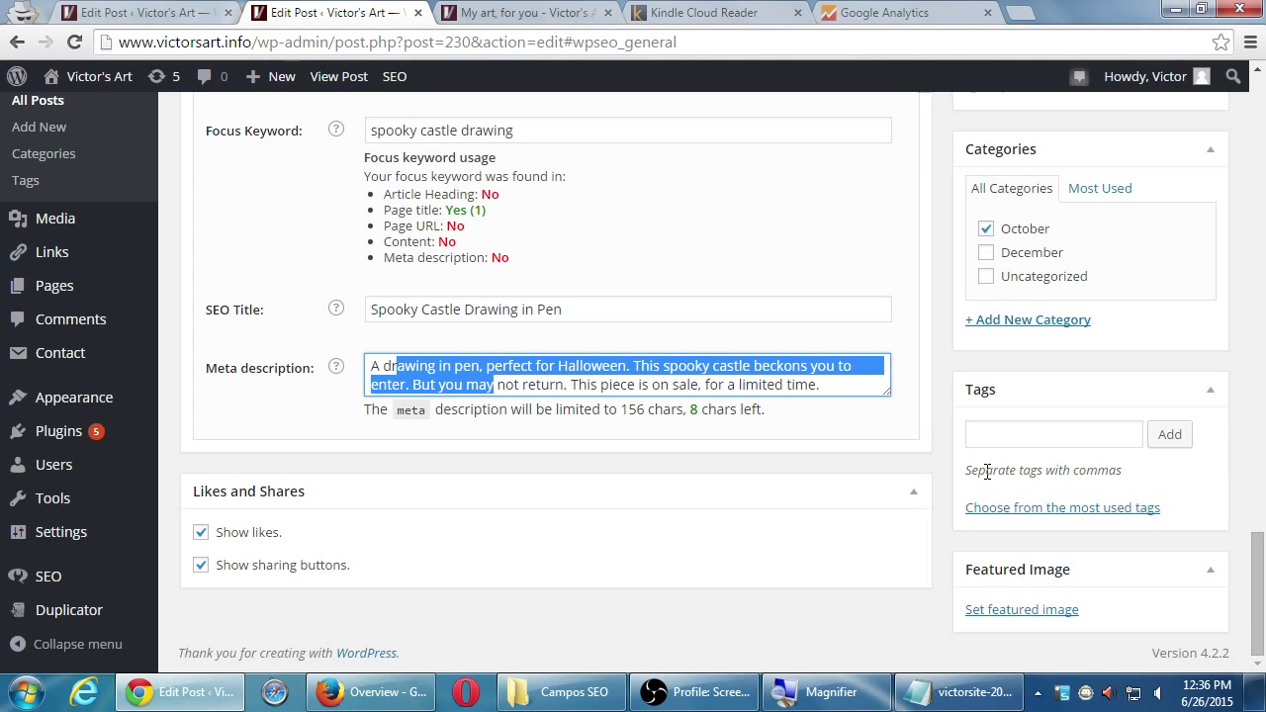
{"action": "scroll", "coordinate": [988, 494], "scroll_direction": "up", "scroll_amount": 3}
{"action": "scroll", "coordinate": [990, 639], "scroll_direction": "down", "scroll_amount": 1}
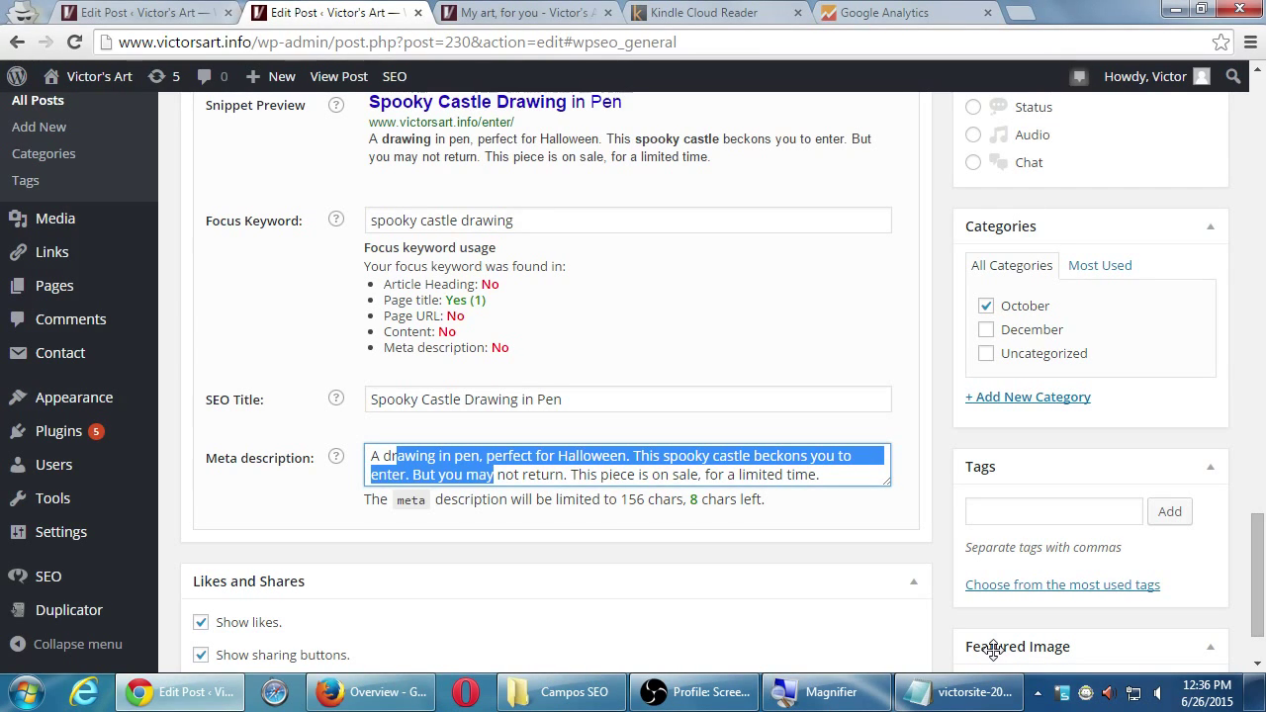
{"action": "left_click", "coordinate": [945, 384]}
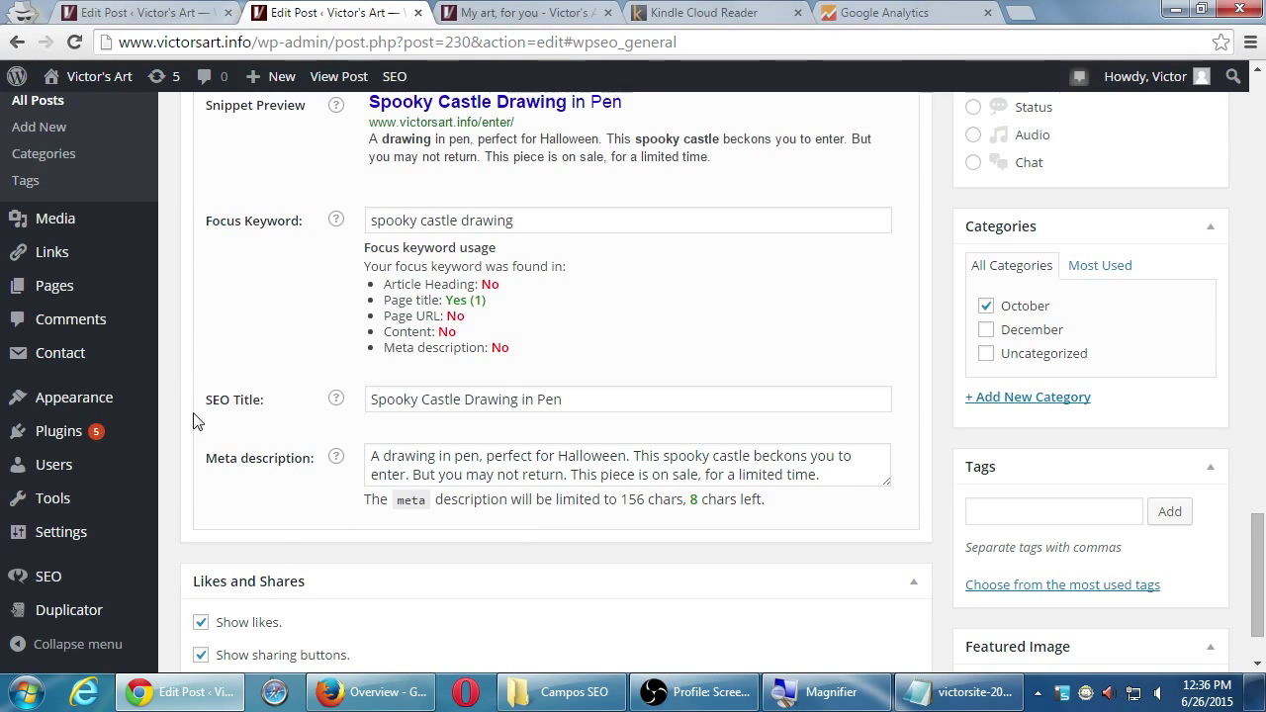
{"action": "scroll", "coordinate": [195, 420], "scroll_direction": "up", "scroll_amount": 3}
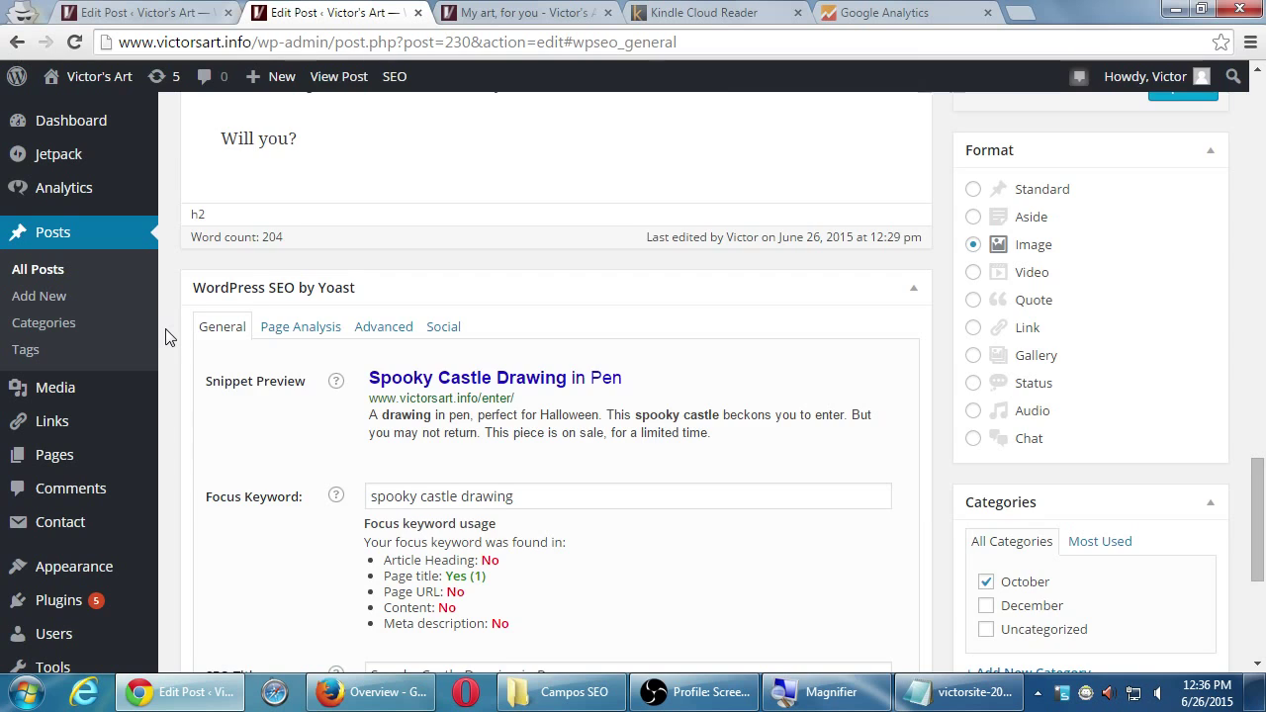
{"action": "scroll", "coordinate": [166, 338], "scroll_direction": "up", "scroll_amount": 2}
{"action": "scroll", "coordinate": [166, 338], "scroll_direction": "up", "scroll_amount": 1}
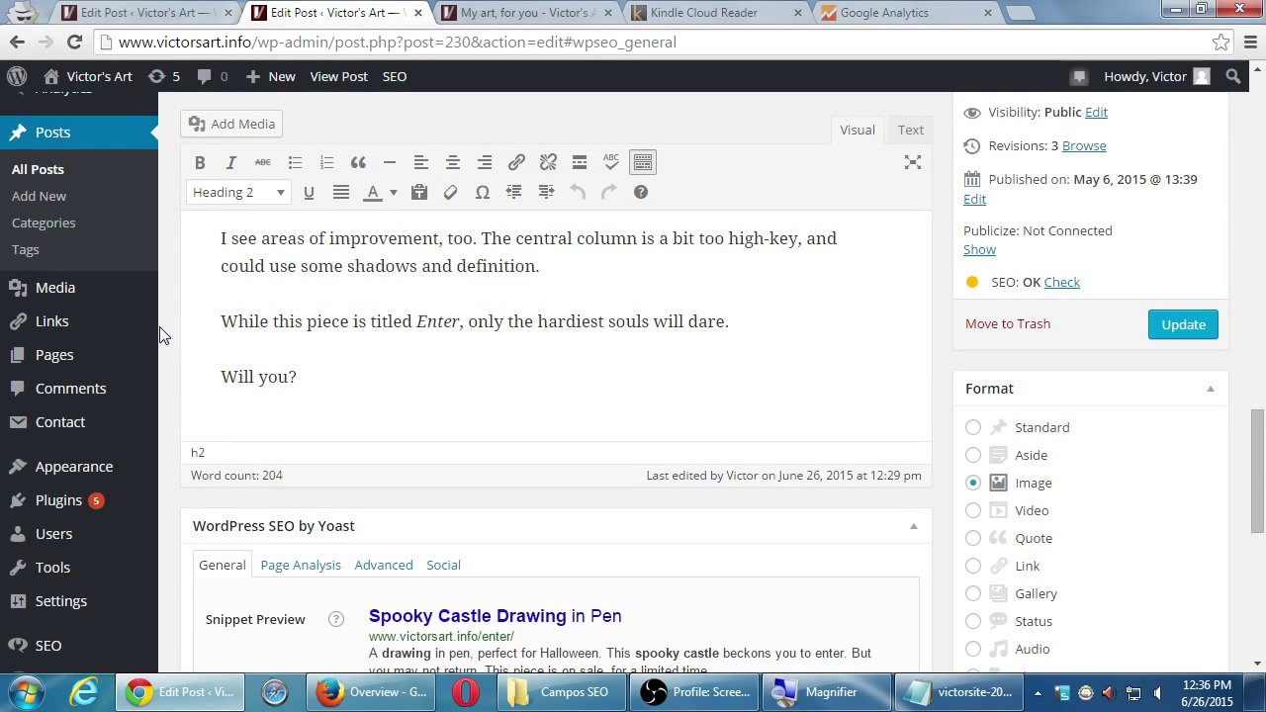
{"action": "mouse_move", "coordinate": [159, 329]}
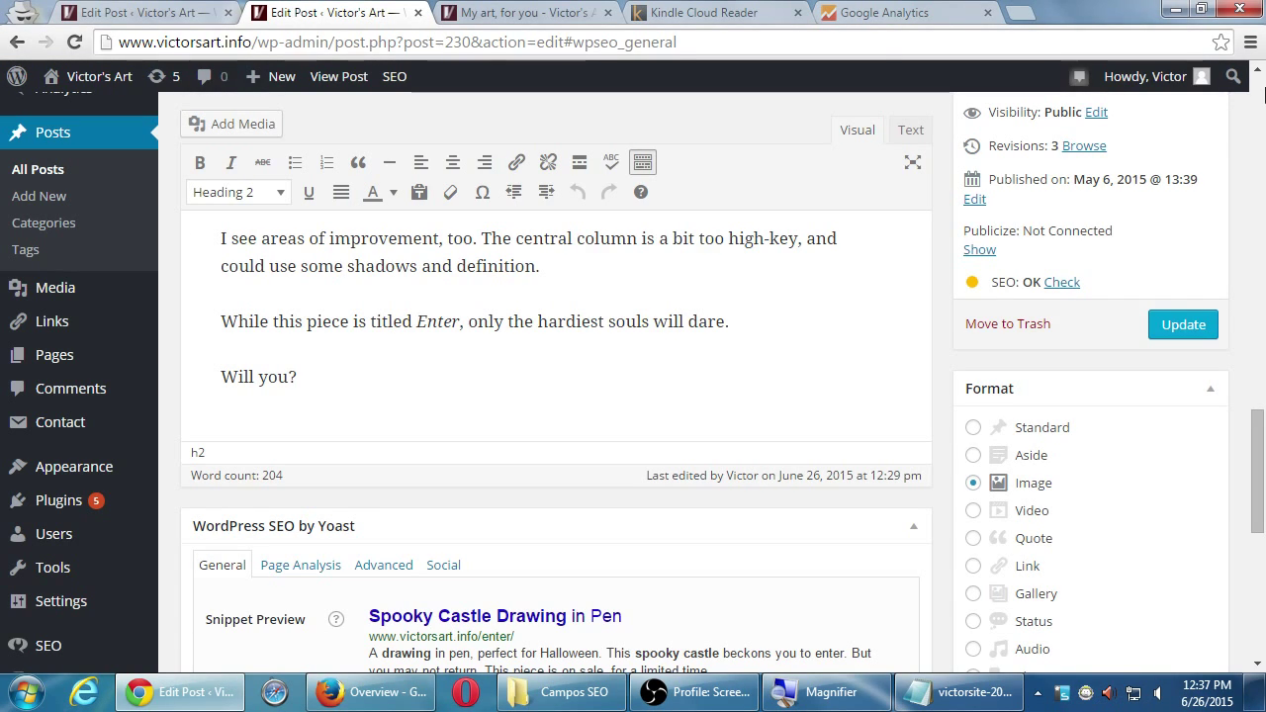
{"action": "scroll", "coordinate": [1263, 91], "scroll_direction": "up", "scroll_amount": 15}
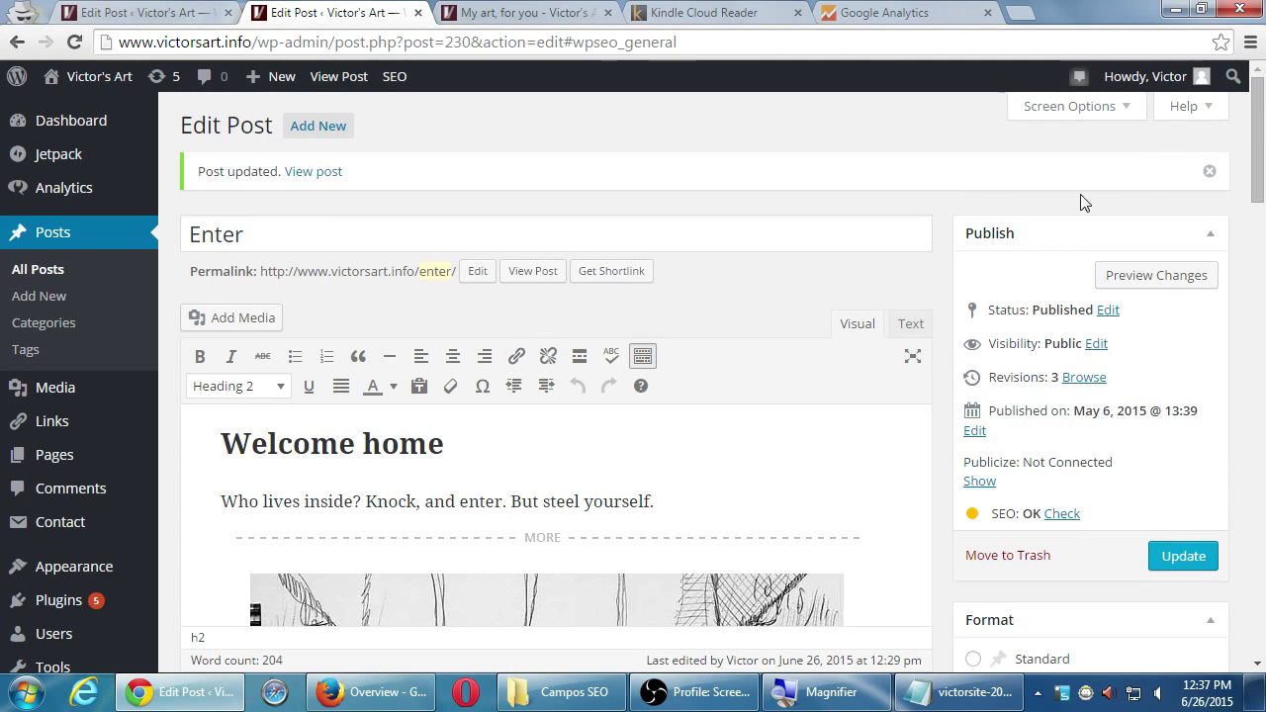
Load the volunteer's jewelry website address in a new Chrome tab
{"action": "left_click", "coordinate": [1019, 16]}
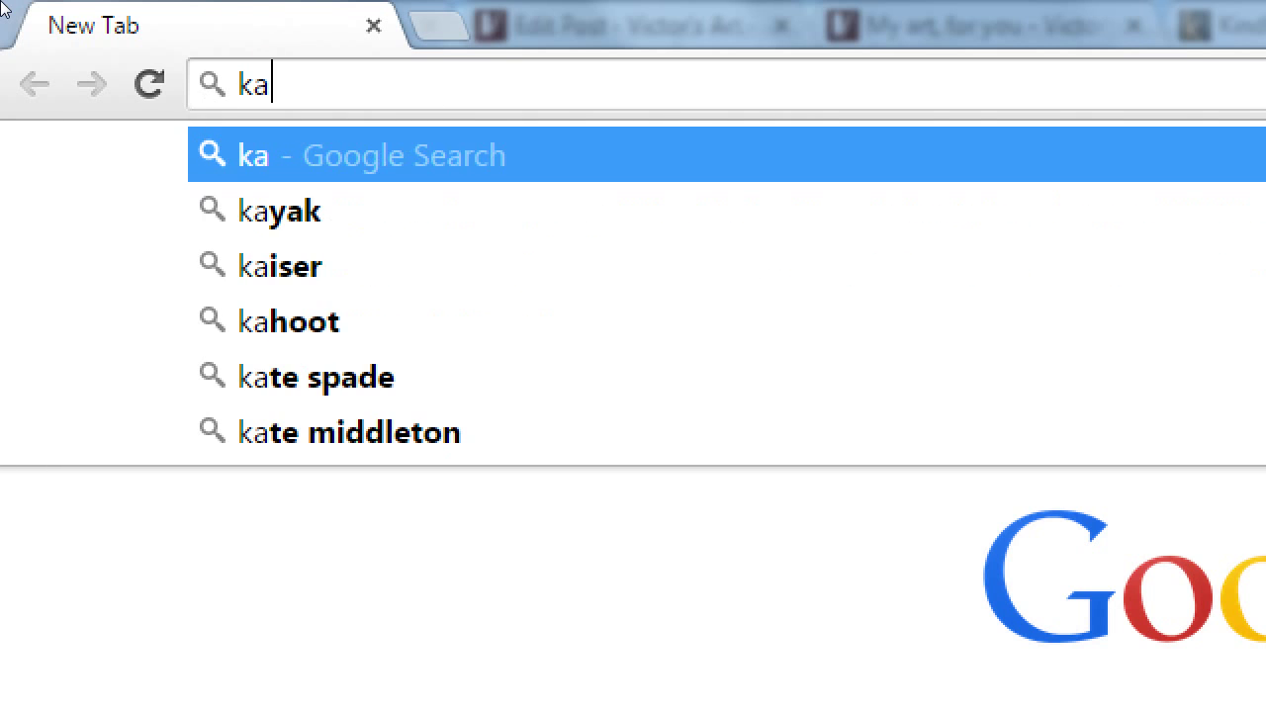
{"action": "type", "text": "th"}
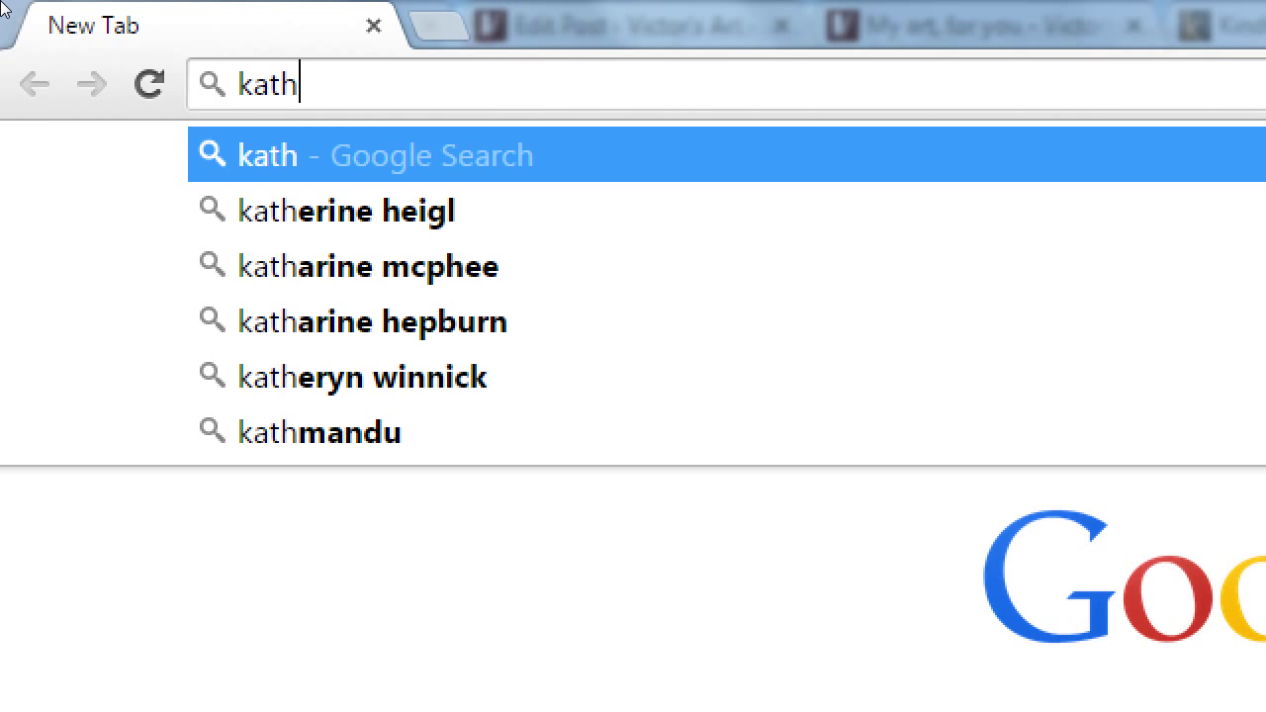
{"action": "type", "text": "leenl"}
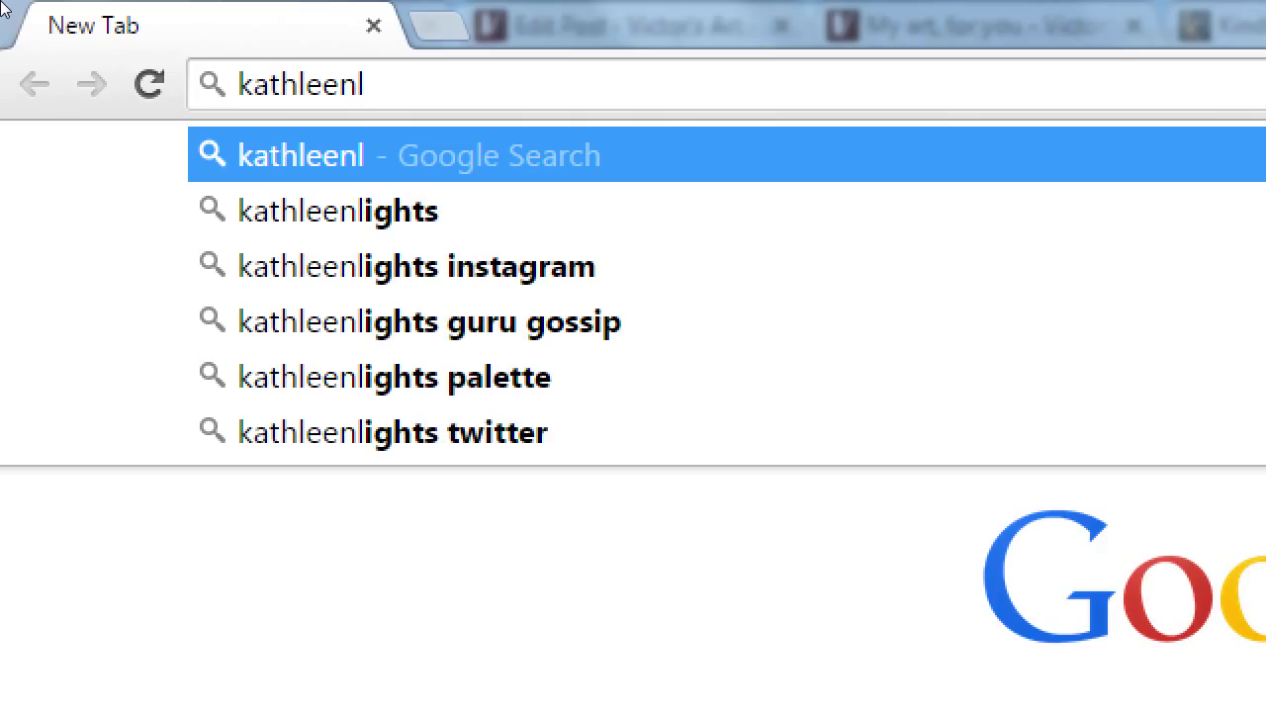
{"action": "type", "text": "yna"}
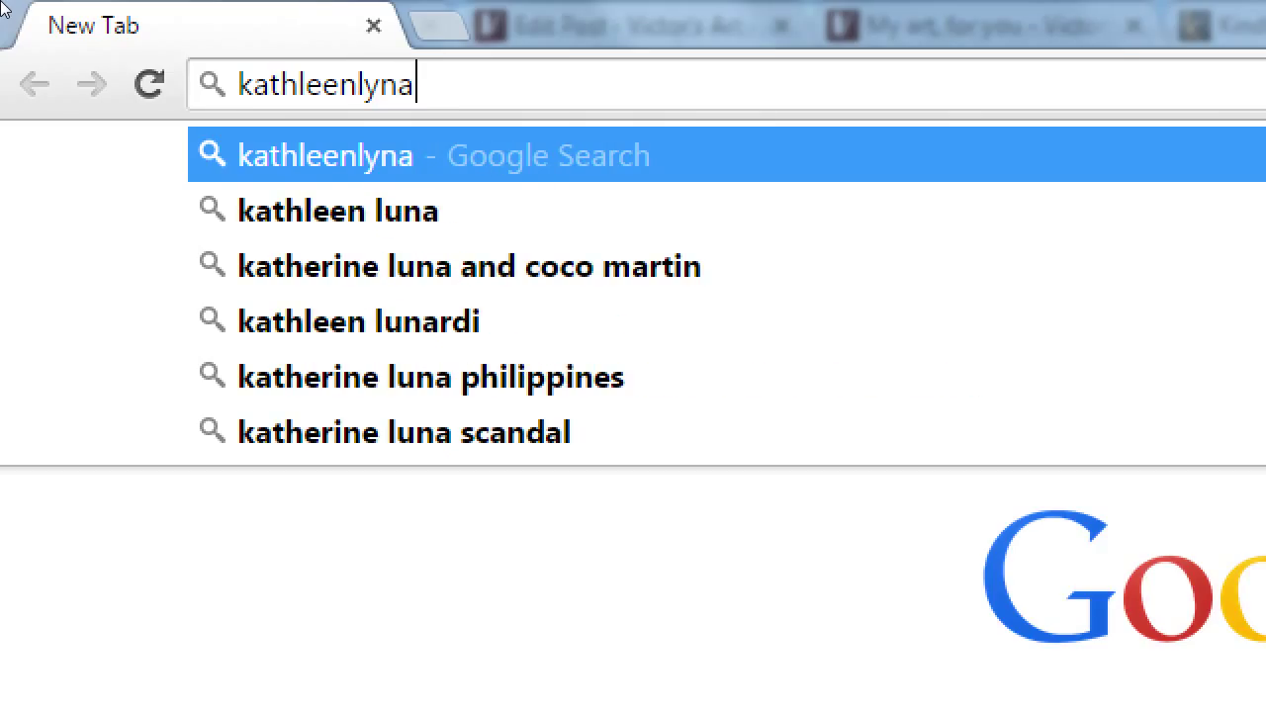
{"action": "type", "text": "gh.me"}
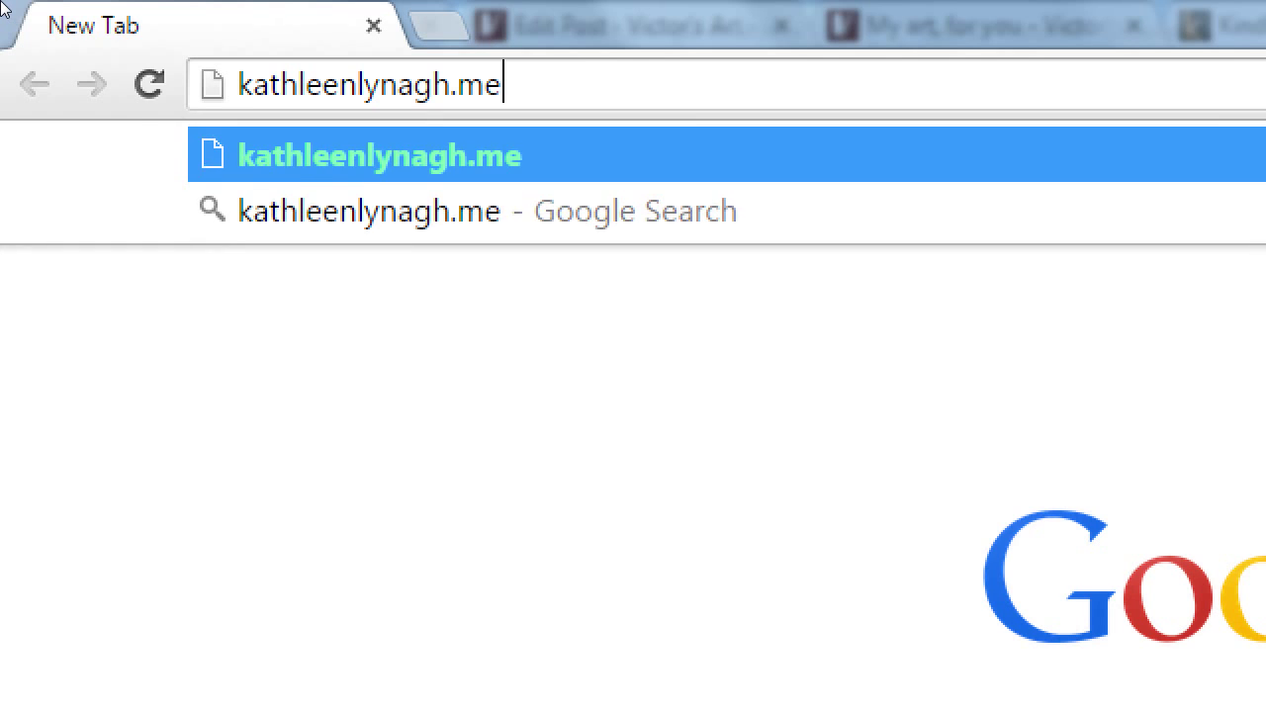
{"action": "key", "text": "Return"}
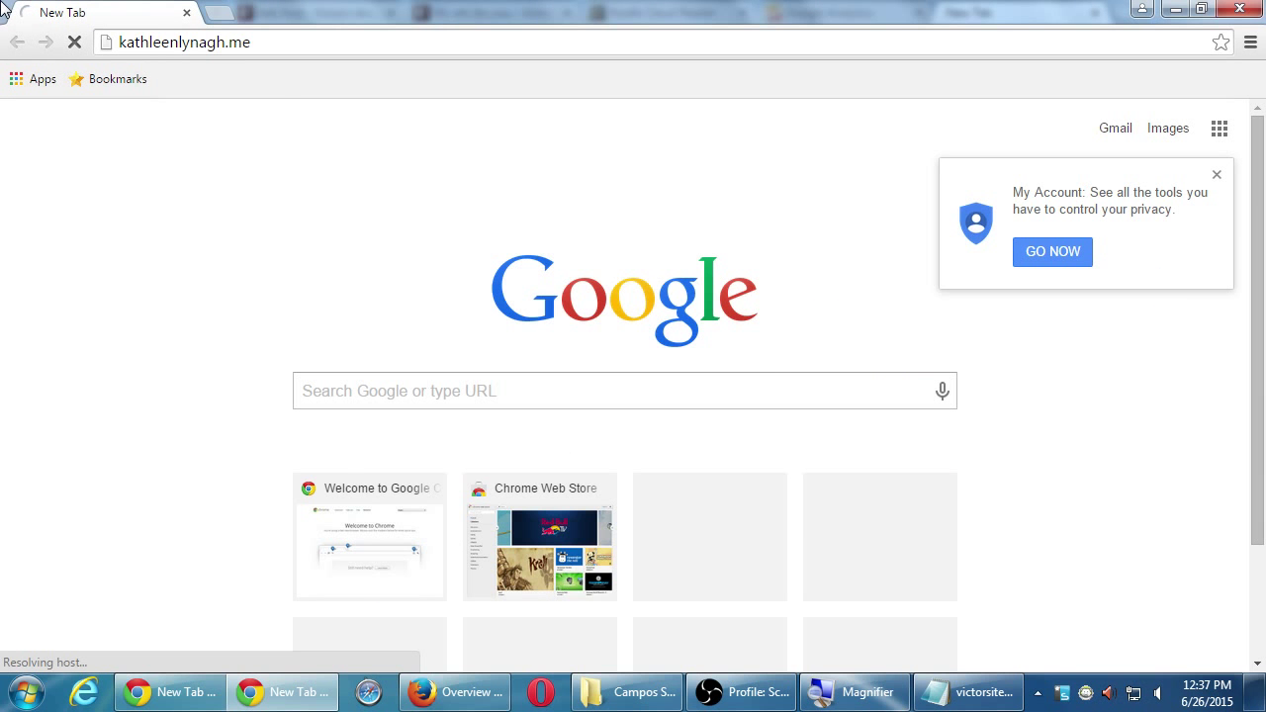
{"action": "left_click", "coordinate": [742, 692]}
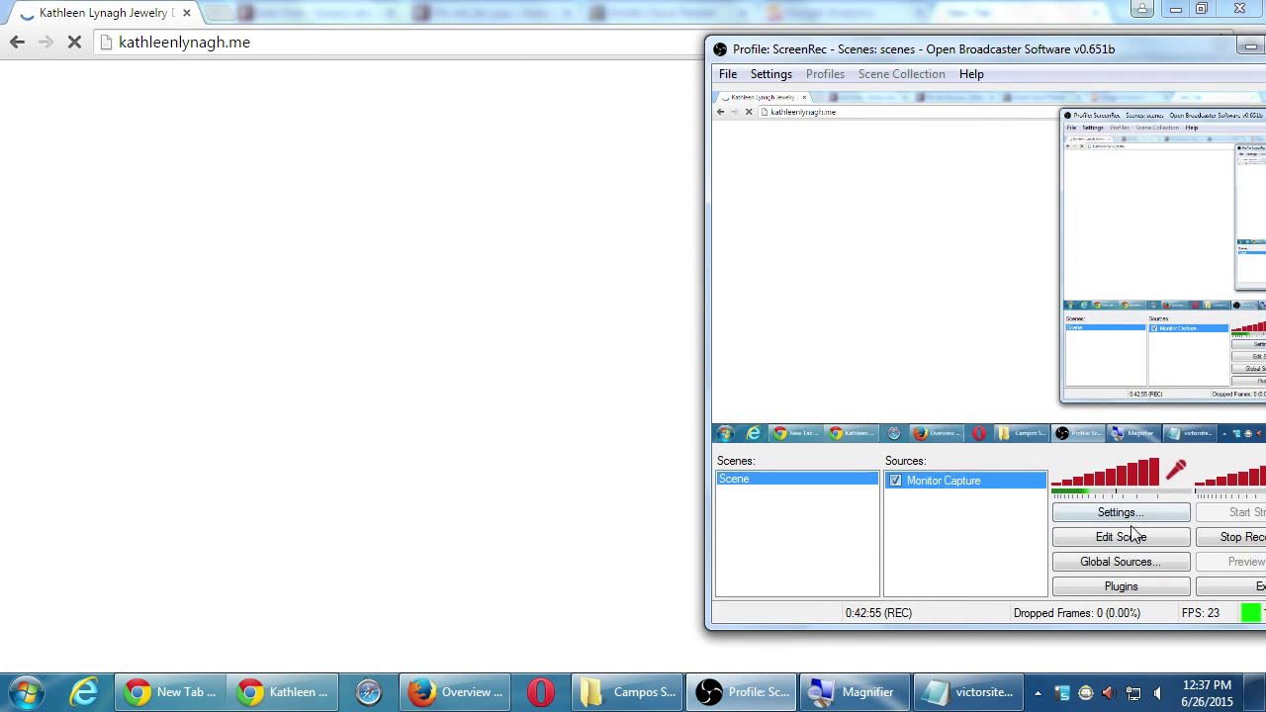